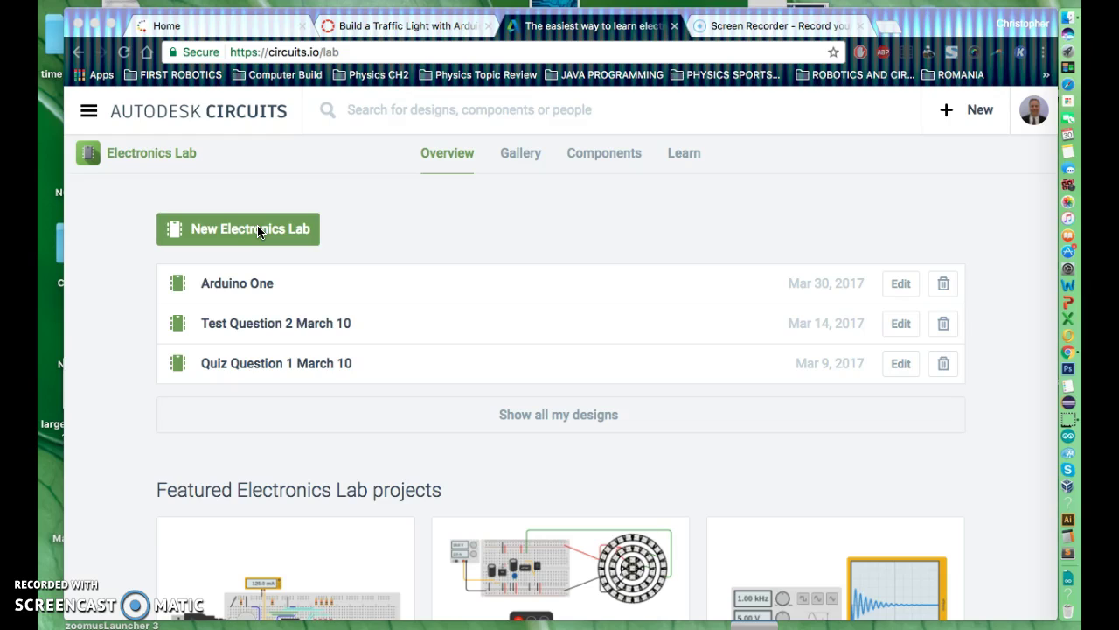
Step: Create a new Electronics Lab circuit, opening 'The Unnamed Circuit' with an empty breadboard
left_click(509, 449)
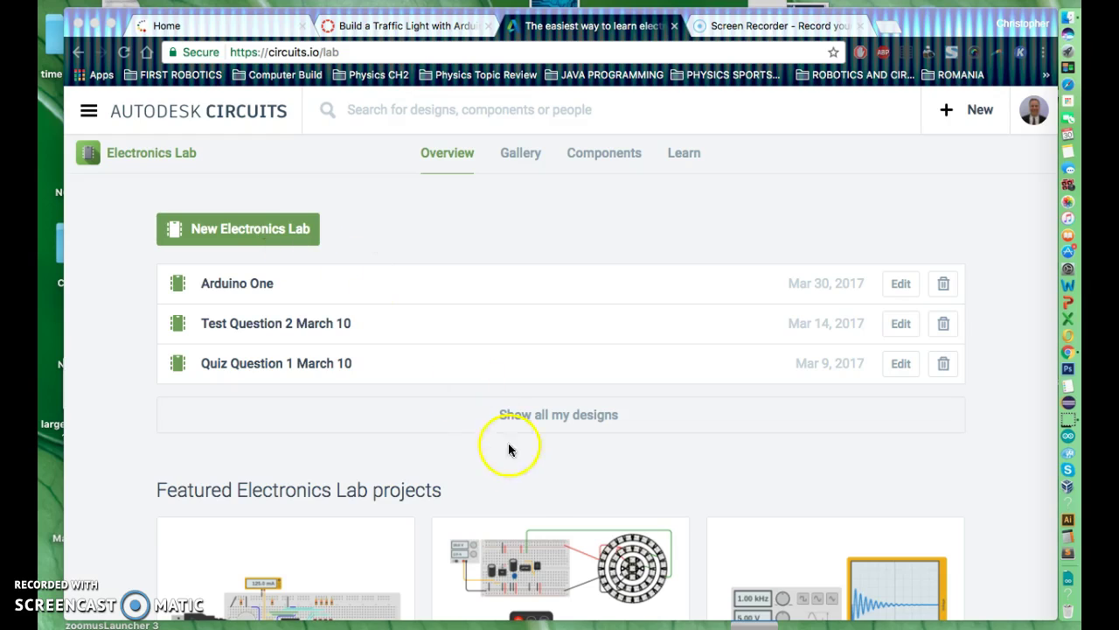
left_click(245, 231)
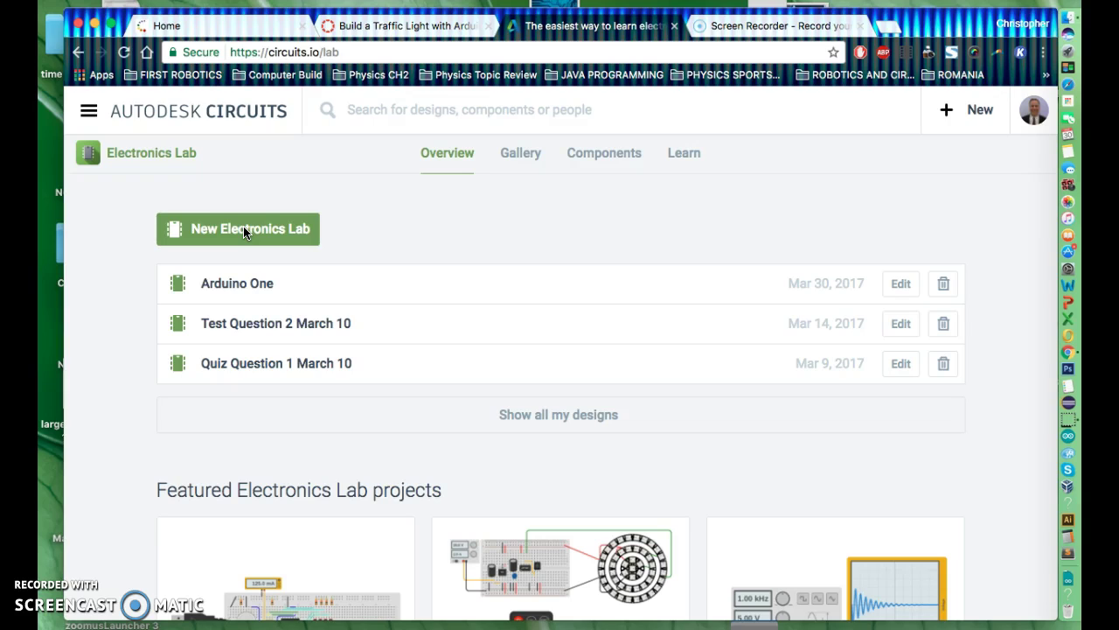
left_click(245, 231)
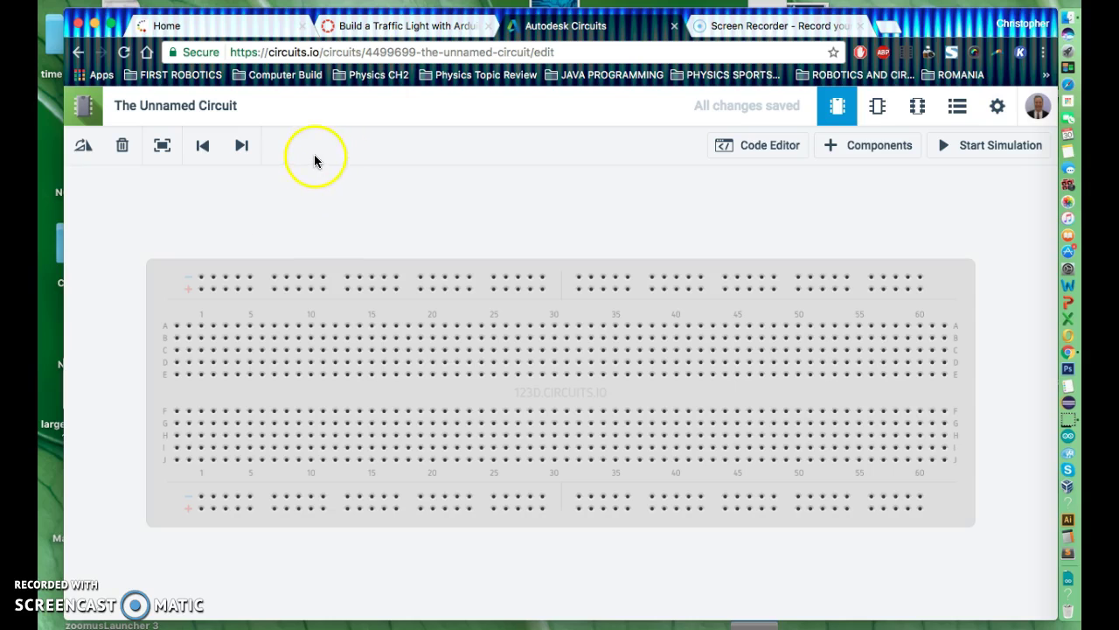
Step: Replace the circuit's name with 'The Arduino Traffic Light' in its settings
left_click(210, 105)
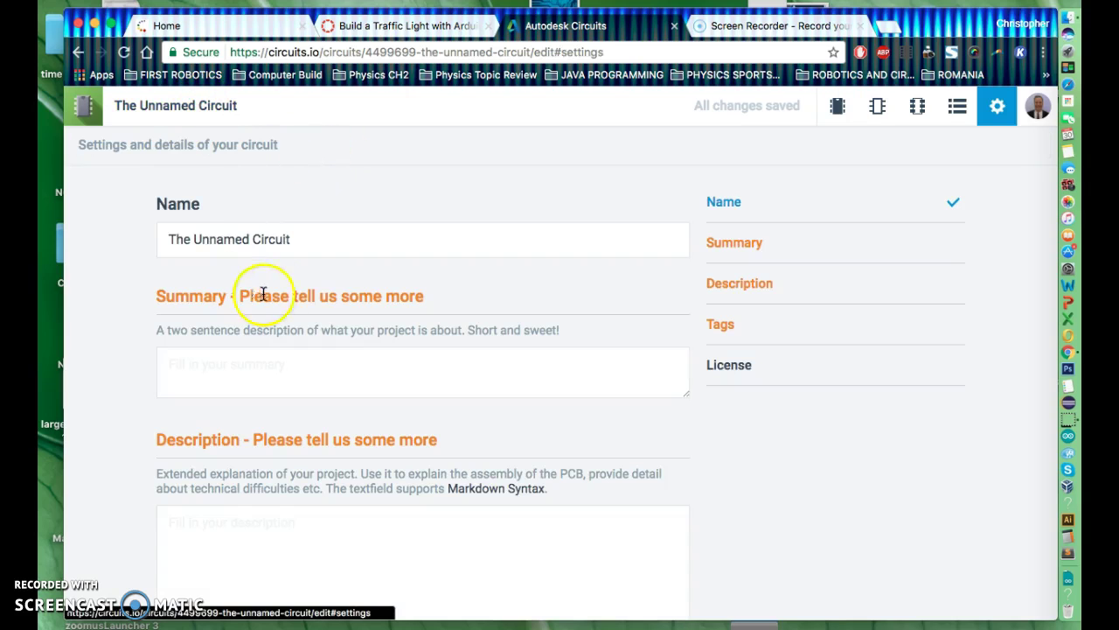
left_click_drag(308, 242, 145, 230)
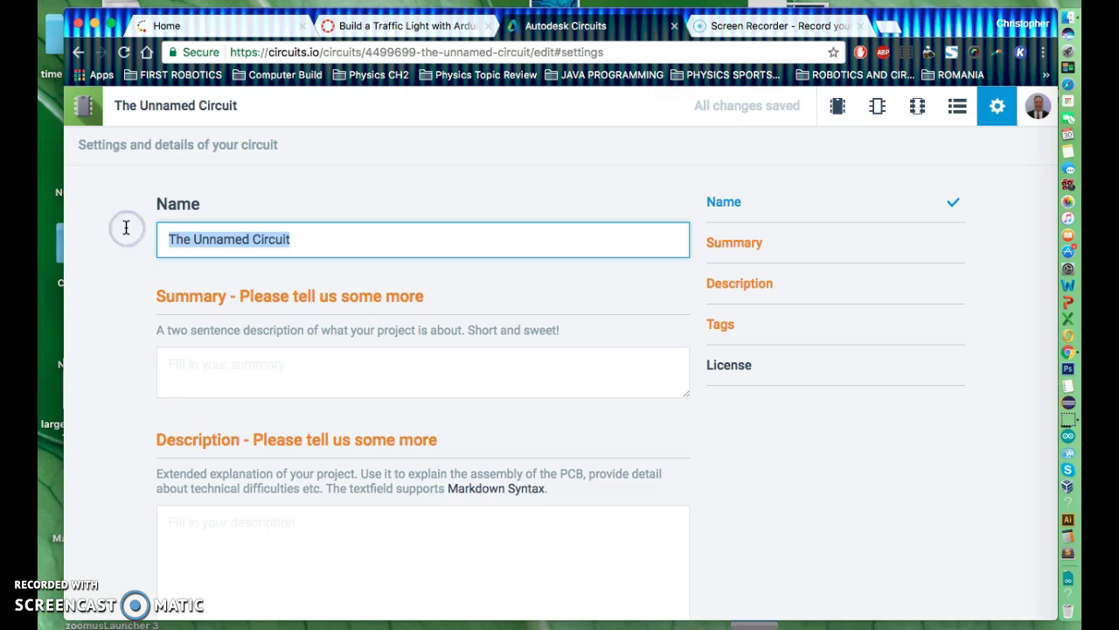
type("The Arduino Traffic Light")
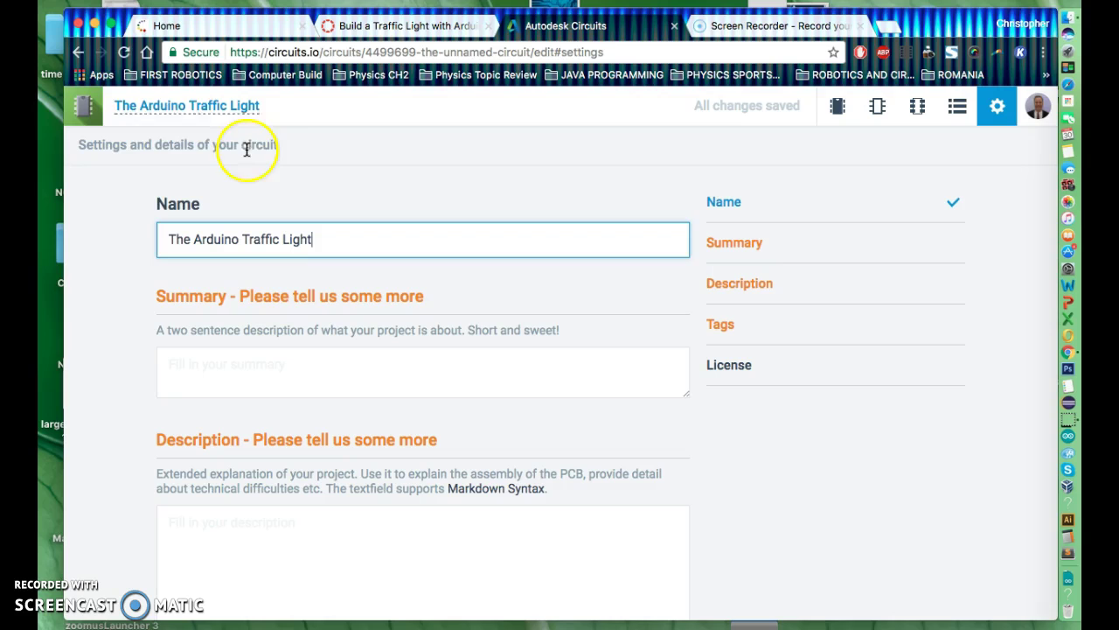
left_click(246, 150)
left_click(93, 109)
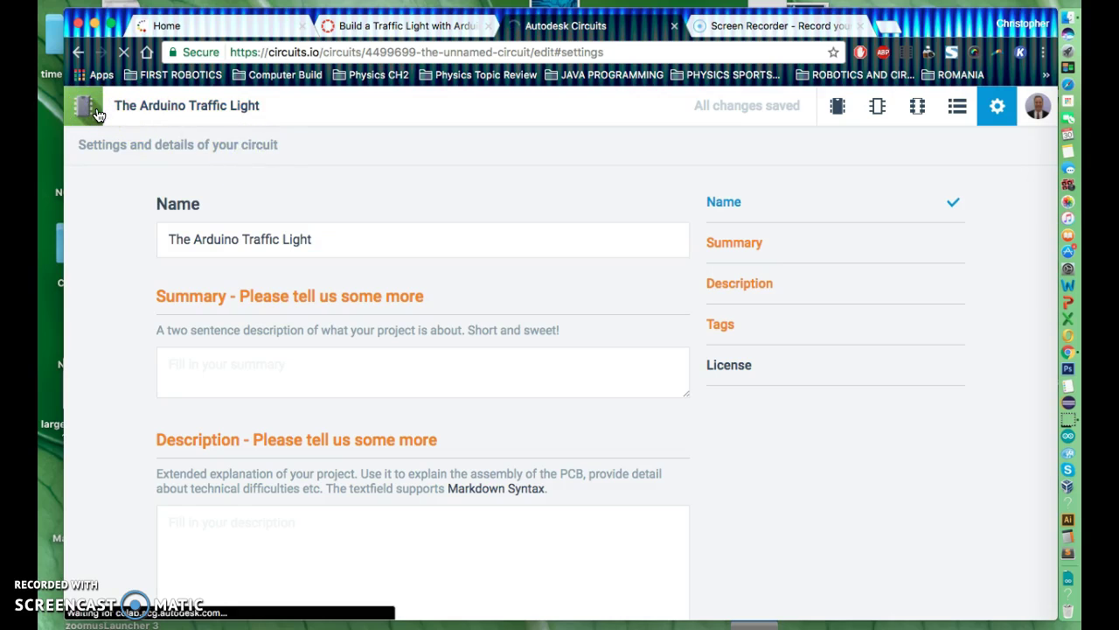
Step: Return to the lab overview and open 'The Arduino Traffic Light' for editing
left_click(91, 112)
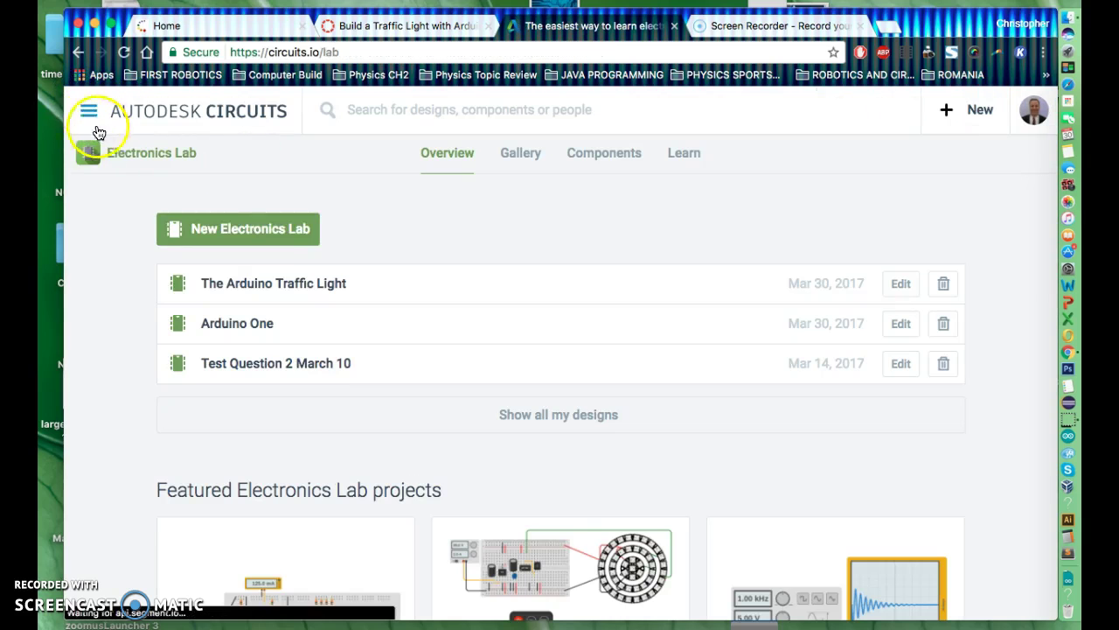
left_click(142, 203)
left_click(287, 289)
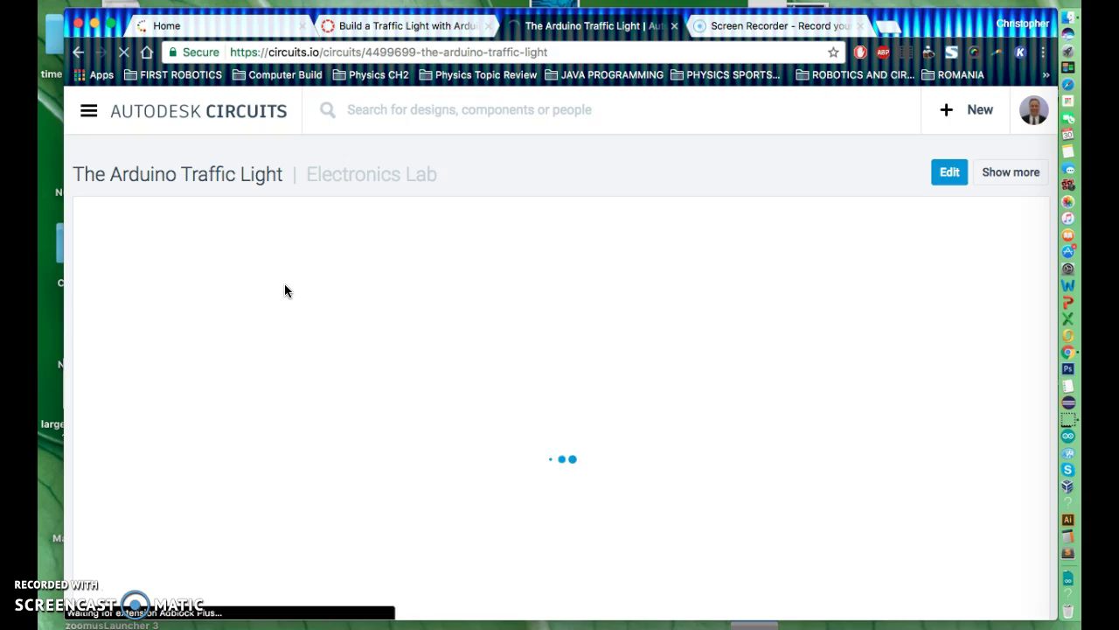
left_click(427, 330)
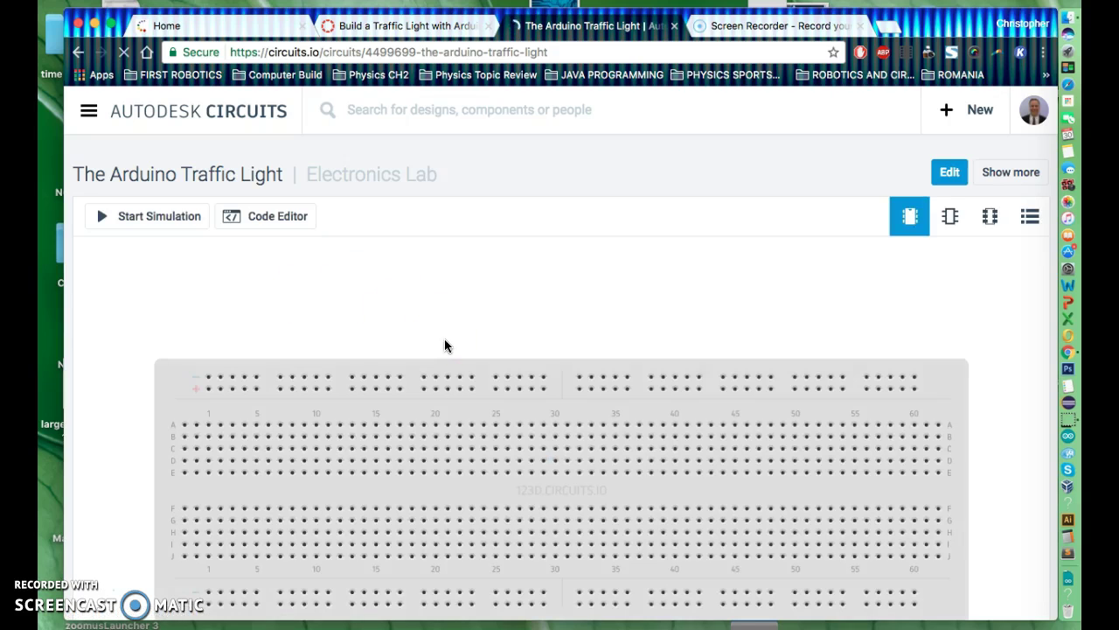
left_click(949, 175)
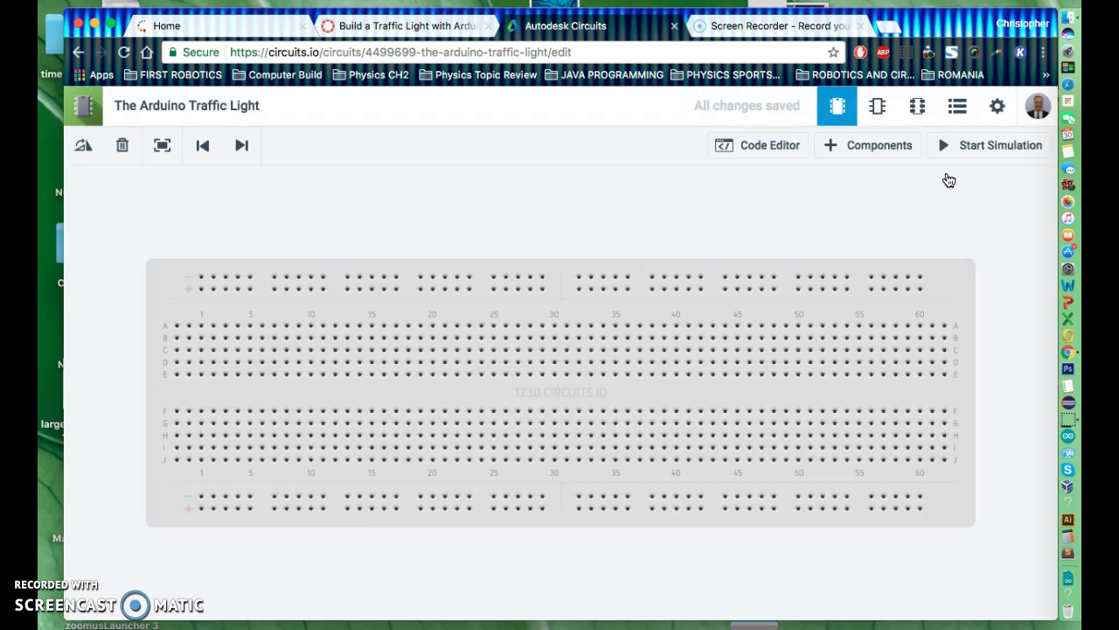
Step: Add a Breadboard Small from the Components library onto the canvas
left_click(892, 153)
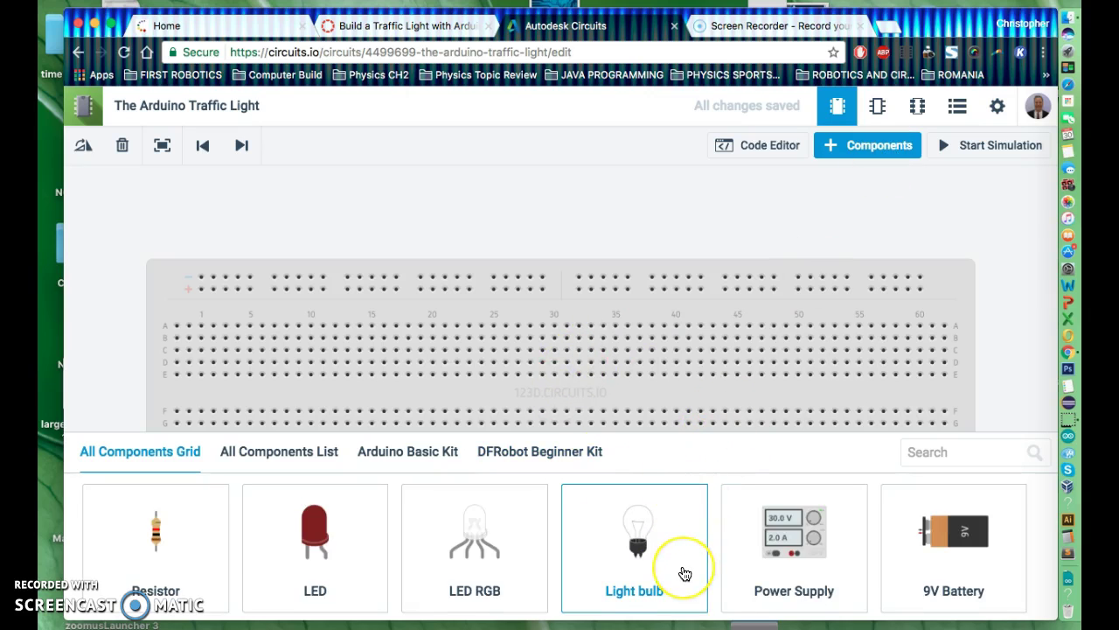
scroll(679, 572, "down", 5)
scroll(684, 573, "down", 8)
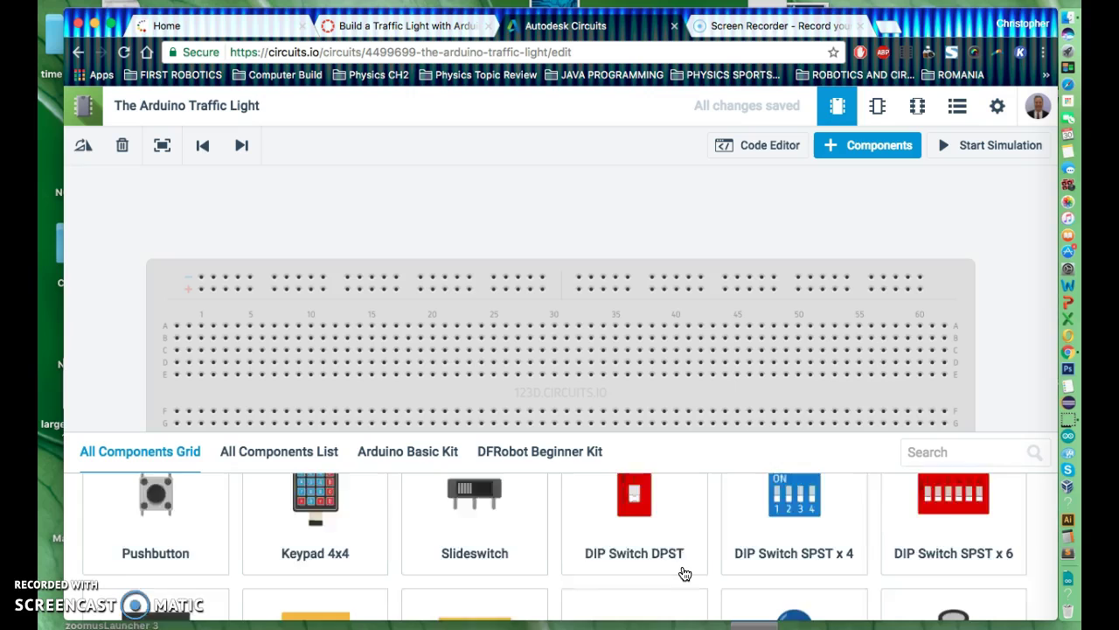
scroll(685, 572, "down", 6)
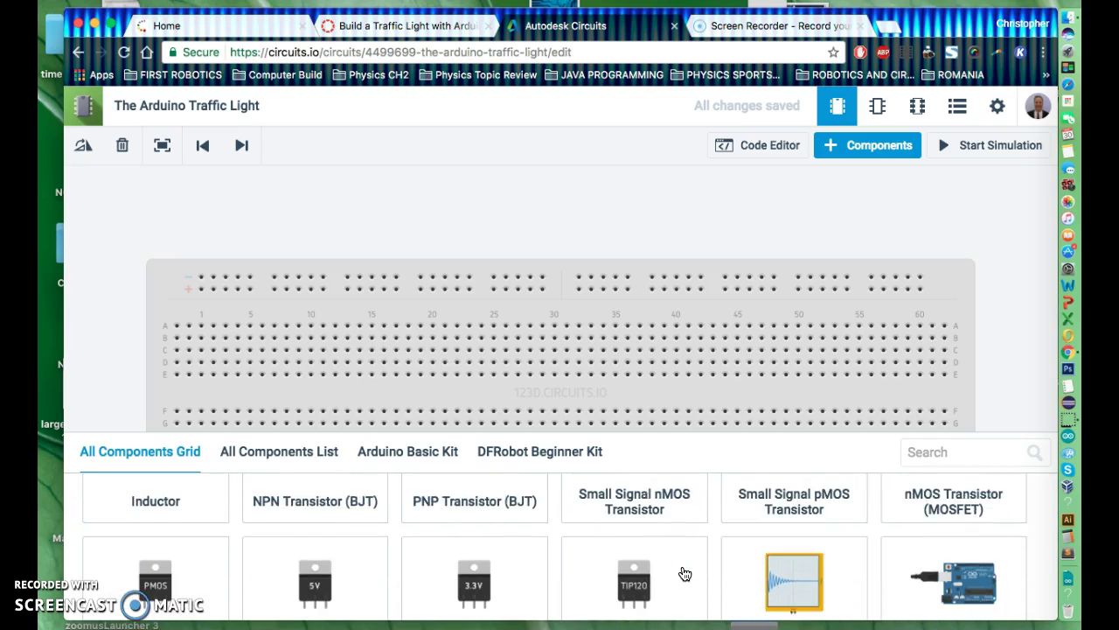
scroll(684, 573, "down", 6)
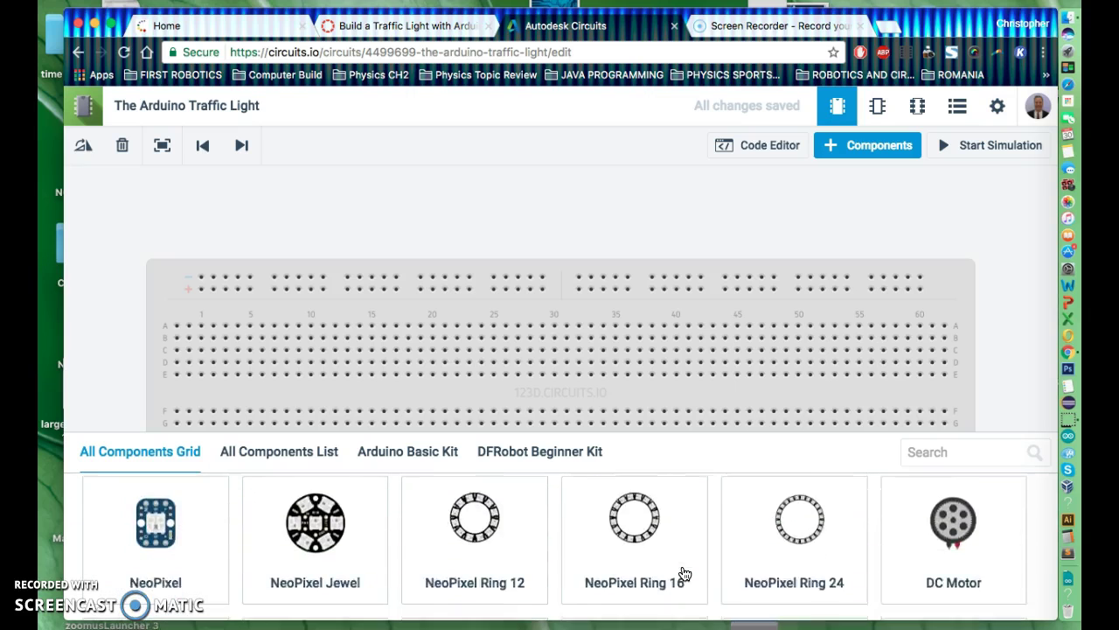
scroll(684, 573, "down", 3)
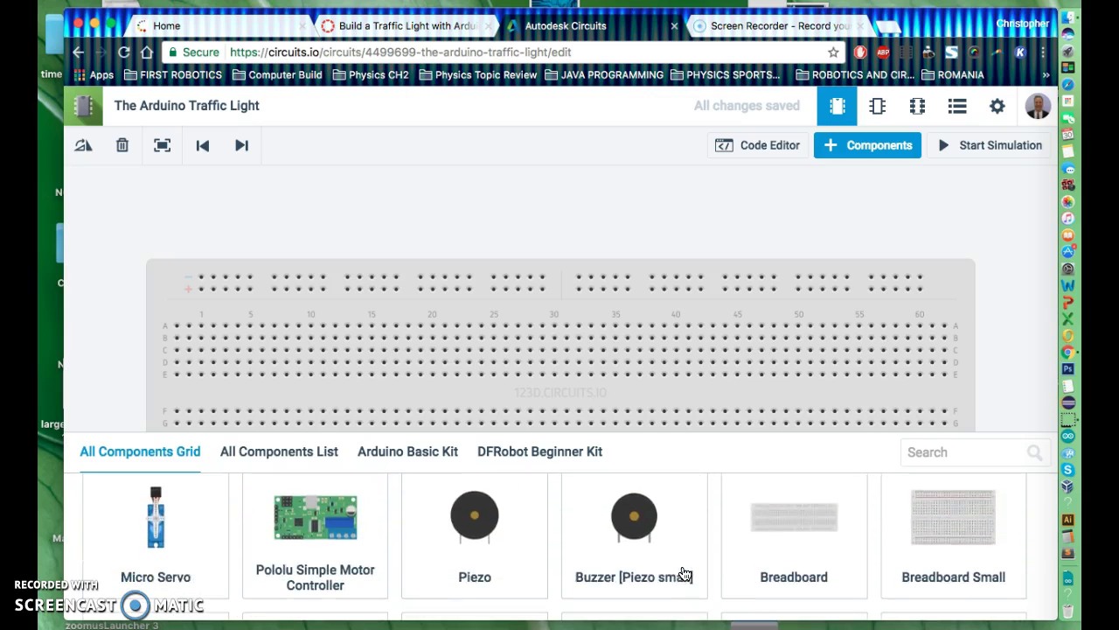
left_click_drag(972, 544, 940, 527)
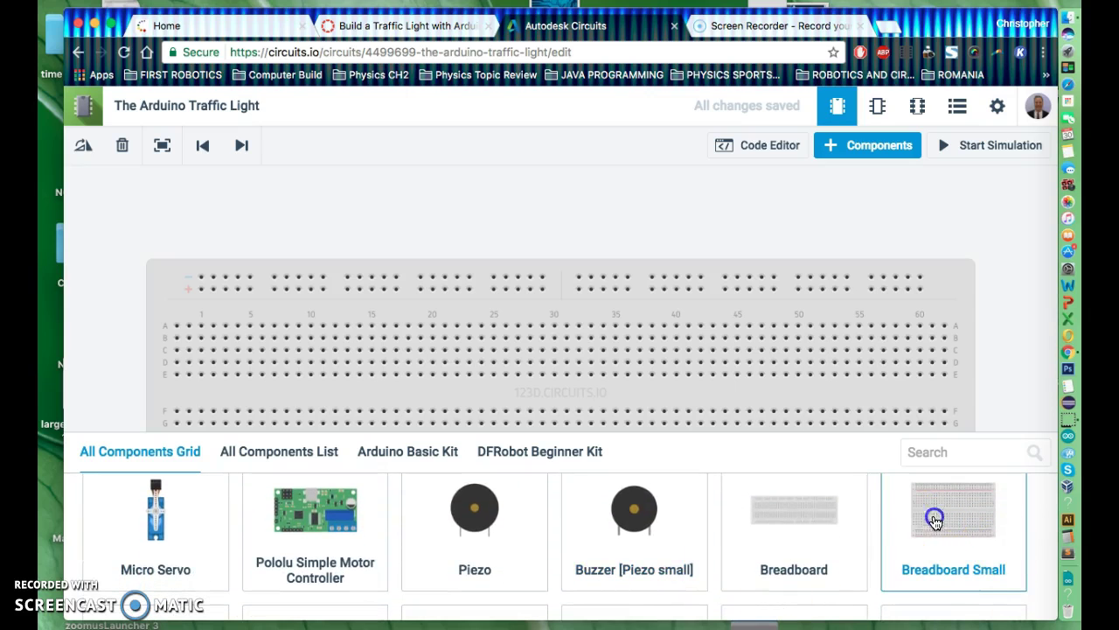
left_click_drag(726, 241, 722, 267)
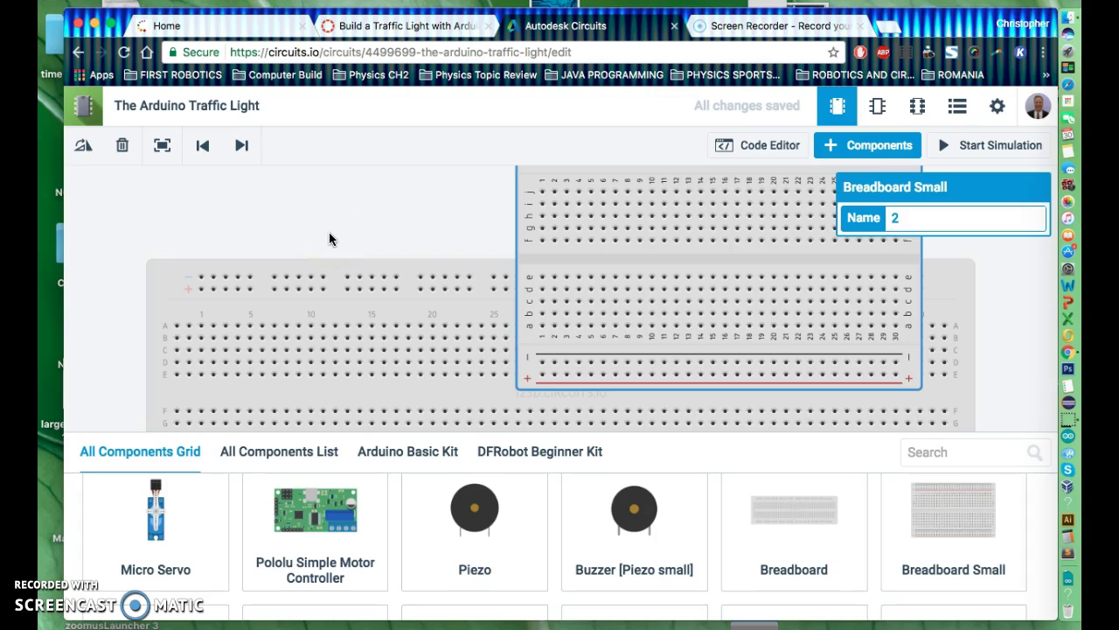
Step: Delete the full-size breadboard and move the small breadboard down and right
mouse_move(328, 237)
left_mouse_down()
mouse_move(320, 300)
mouse_move(232, 274)
mouse_move(154, 278)
mouse_move(266, 273)
left_mouse_up()
left_click(154, 278)
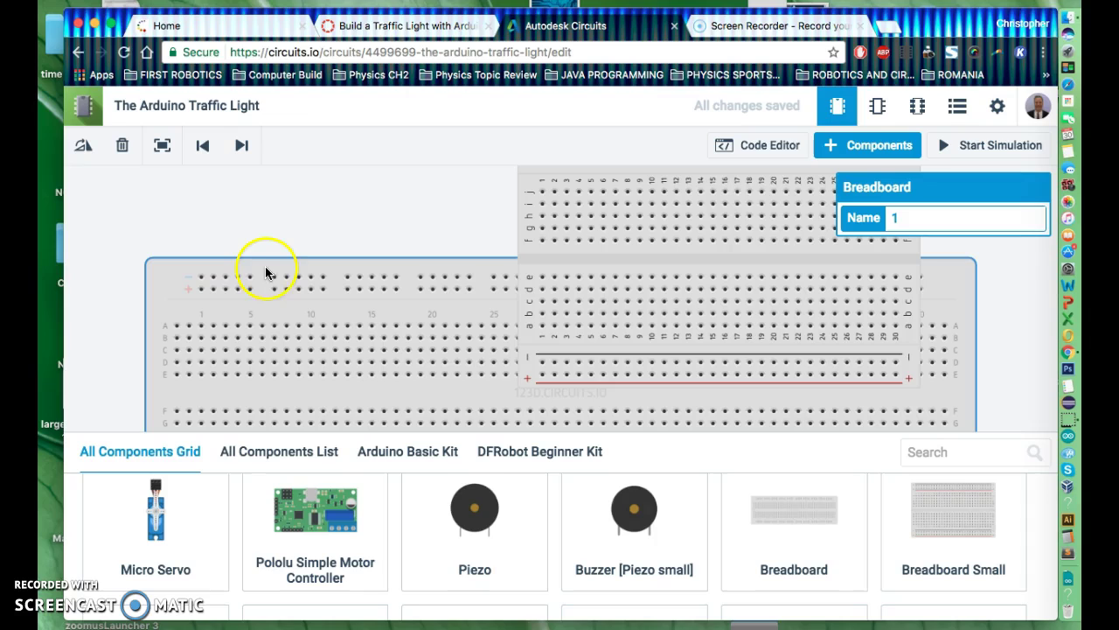
left_click(122, 150)
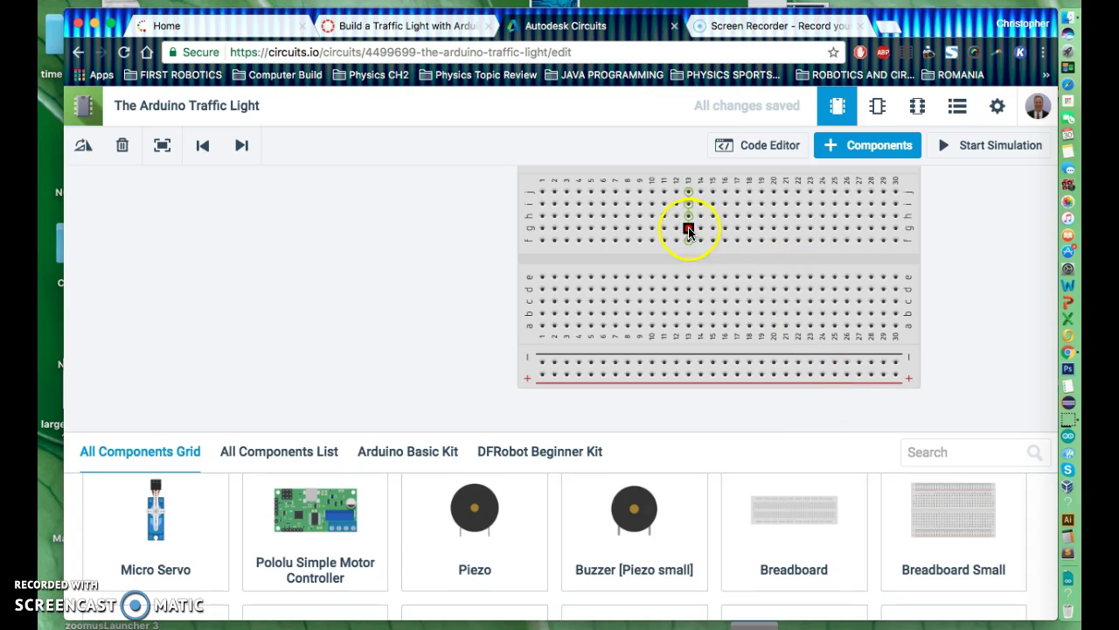
left_click_drag(865, 262, 944, 331)
left_click(395, 274)
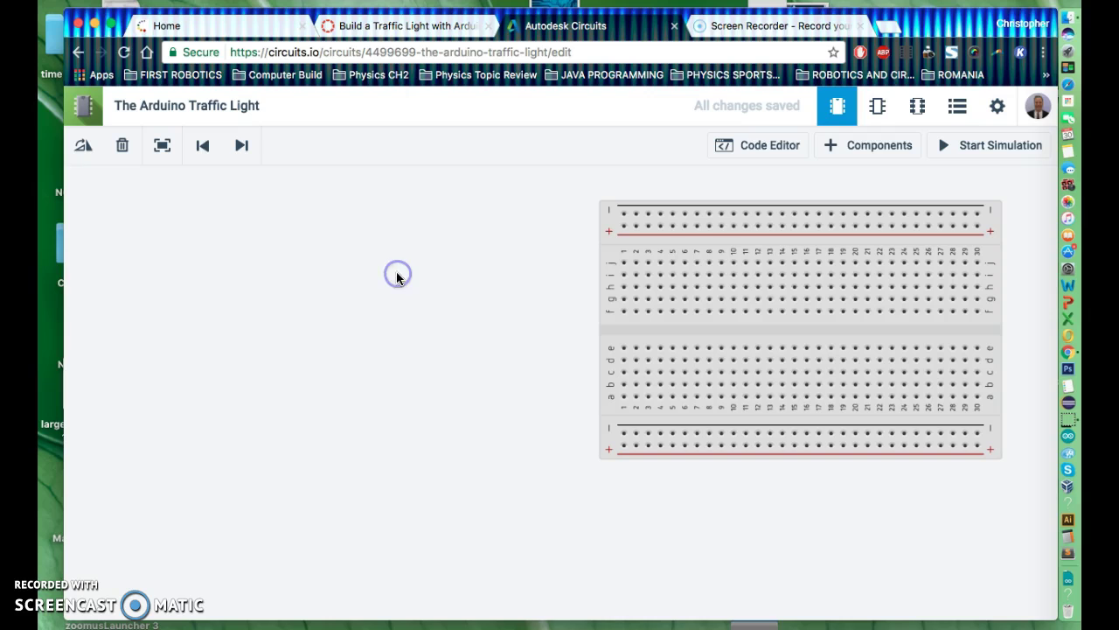
Step: Place an Arduino Uno R3 board on the canvas left of the small breadboard
left_click(872, 150)
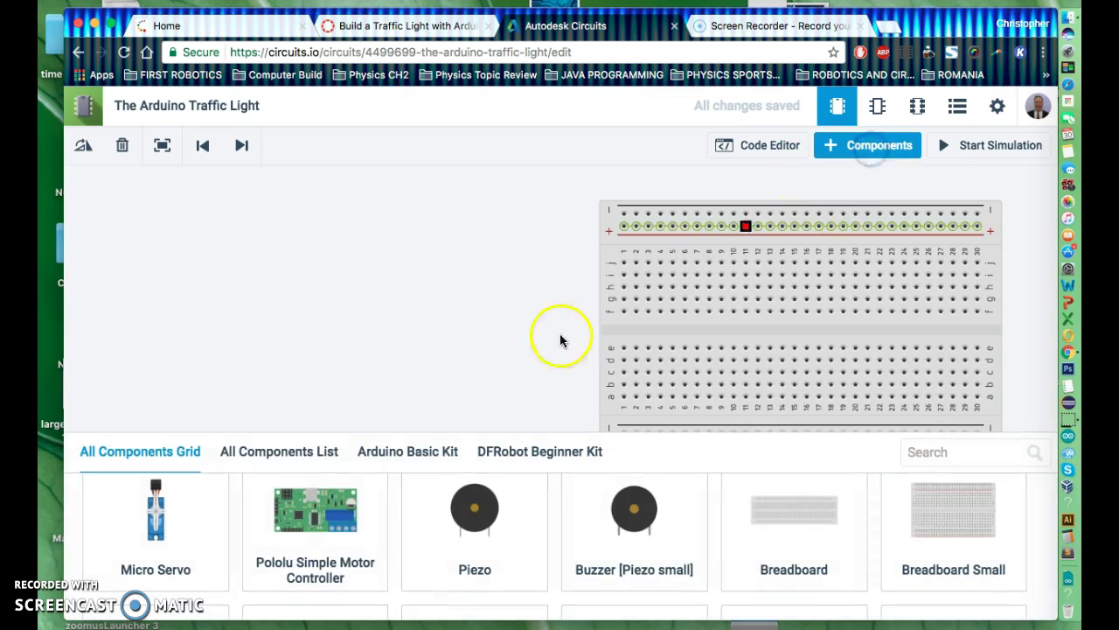
scroll(359, 520, "down", 10)
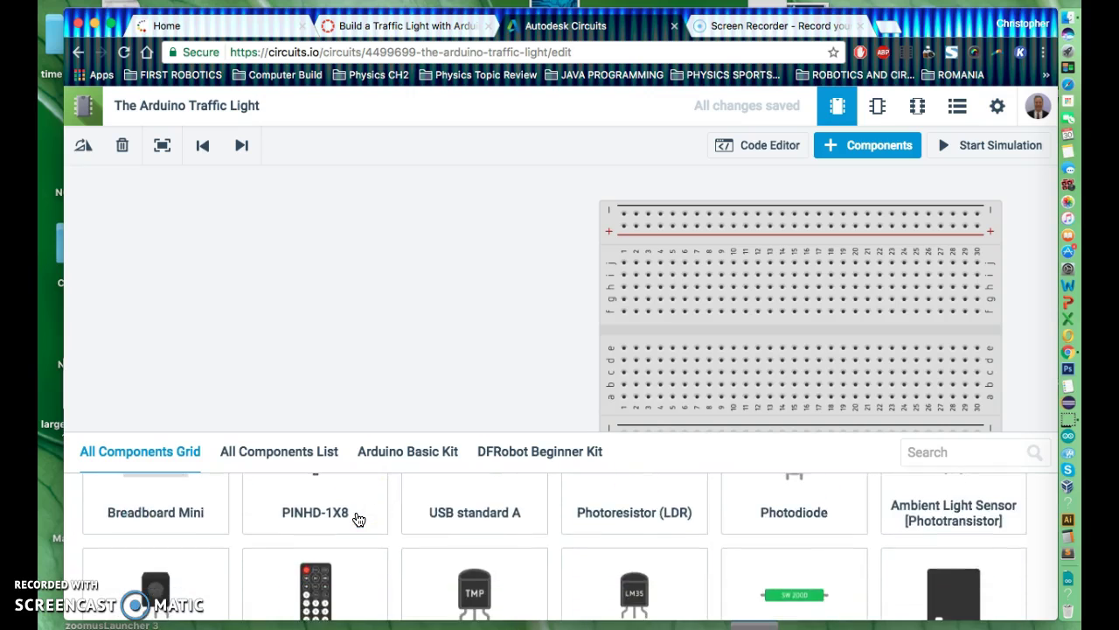
scroll(358, 520, "down", 5)
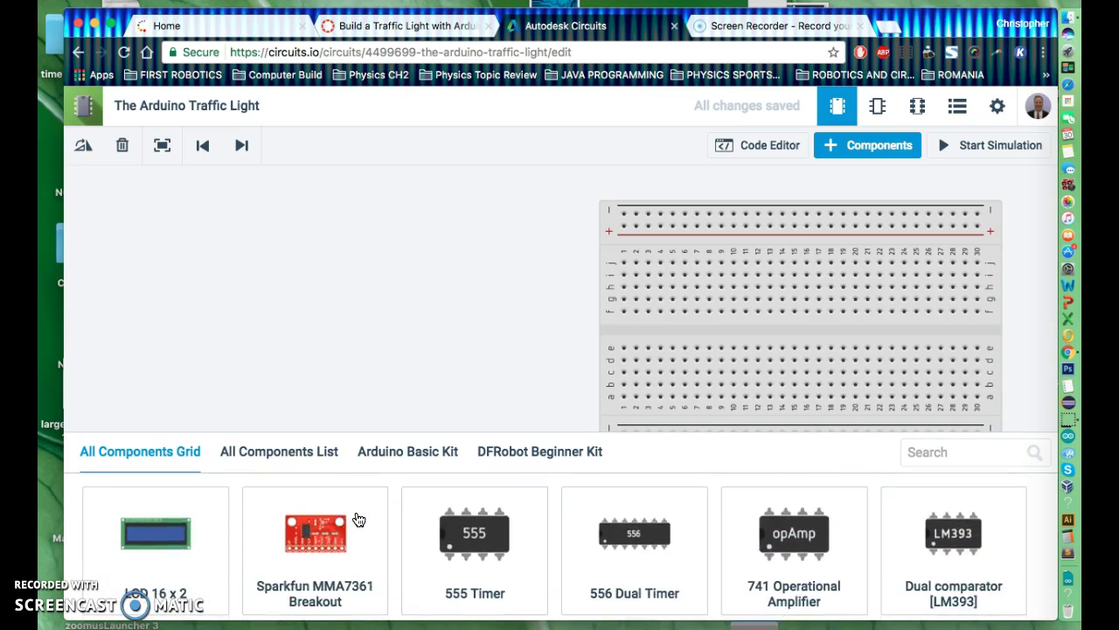
scroll(359, 520, "down", 4)
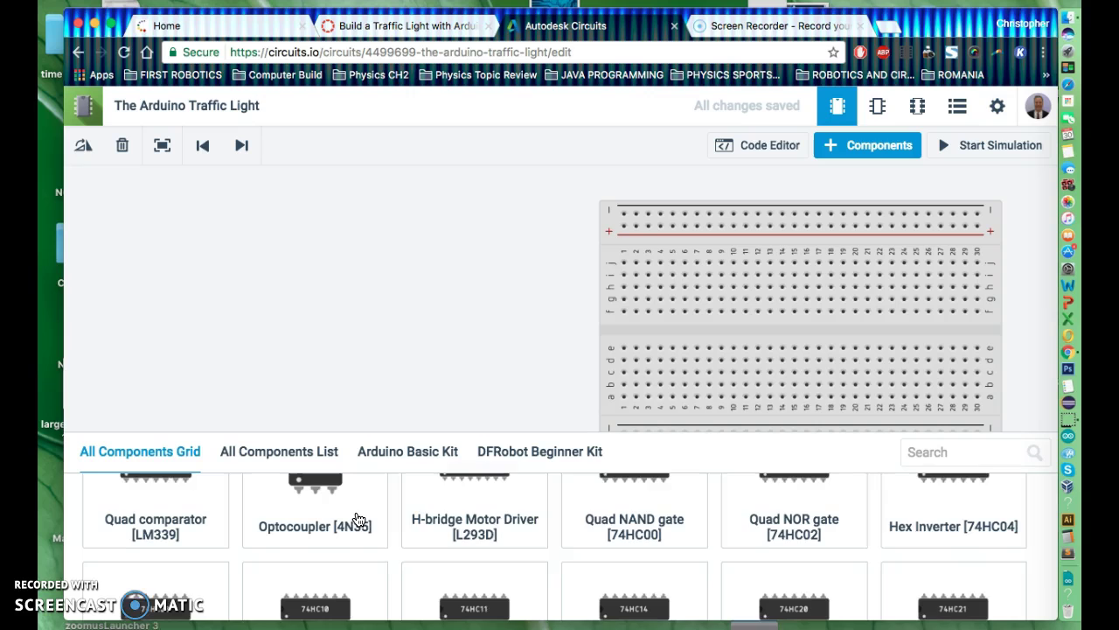
scroll(359, 519, "down", 3)
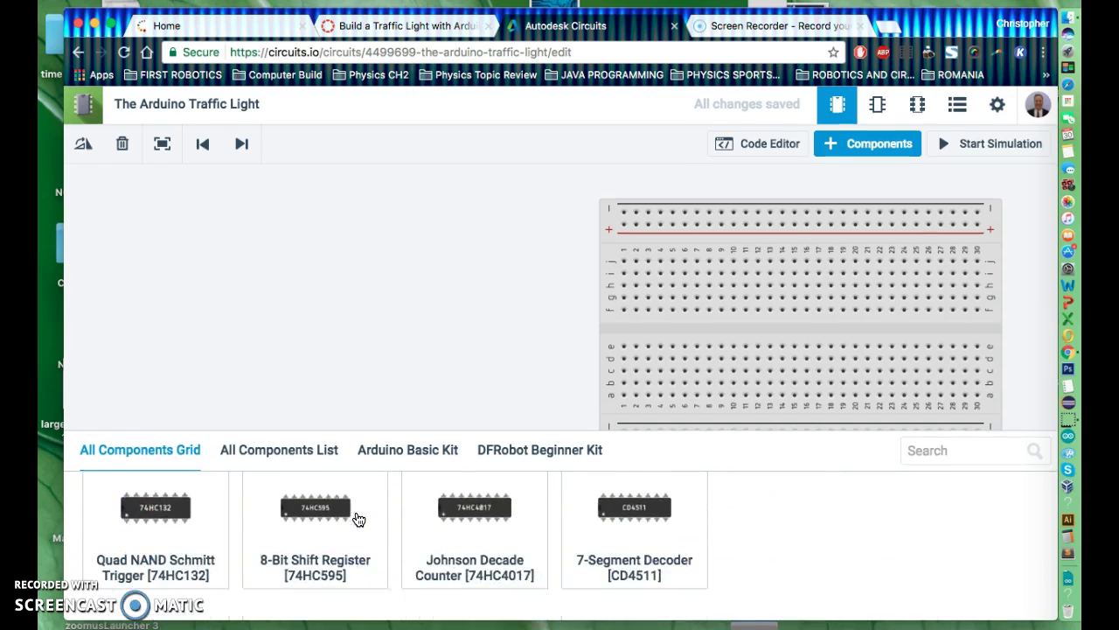
scroll(359, 519, "up", 5)
scroll(359, 519, "up", 10)
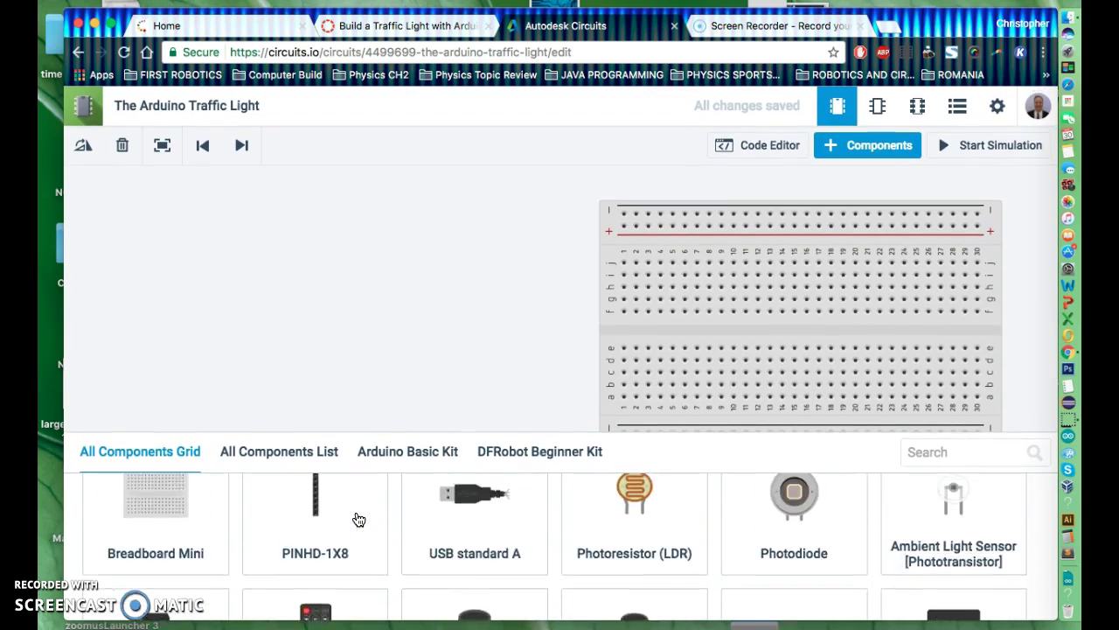
scroll(359, 519, "up", 10)
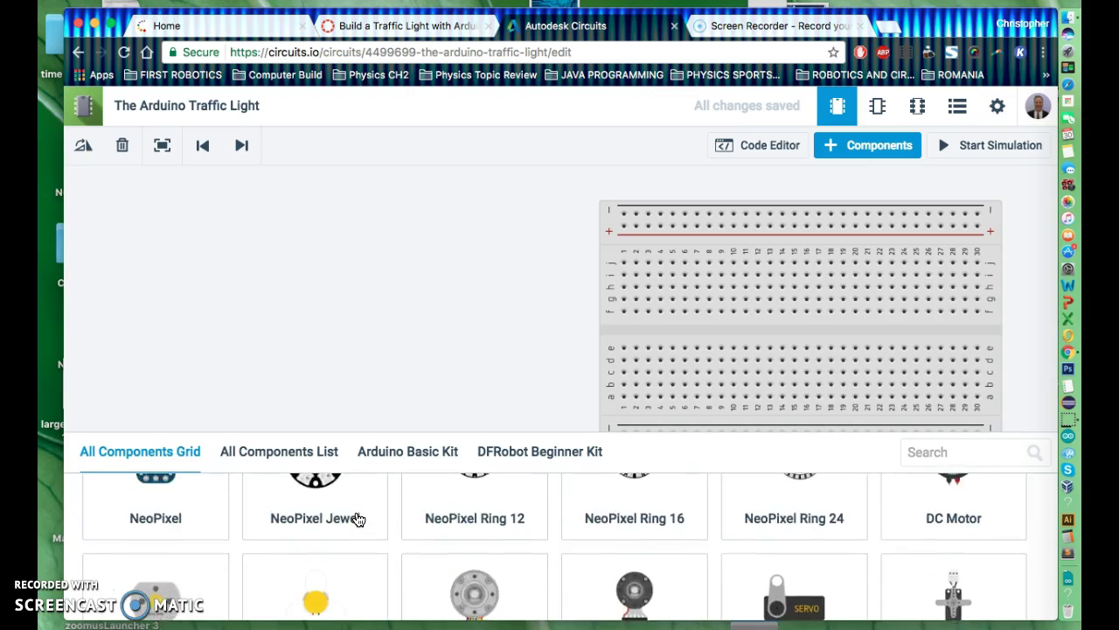
scroll(360, 517, "down", 5)
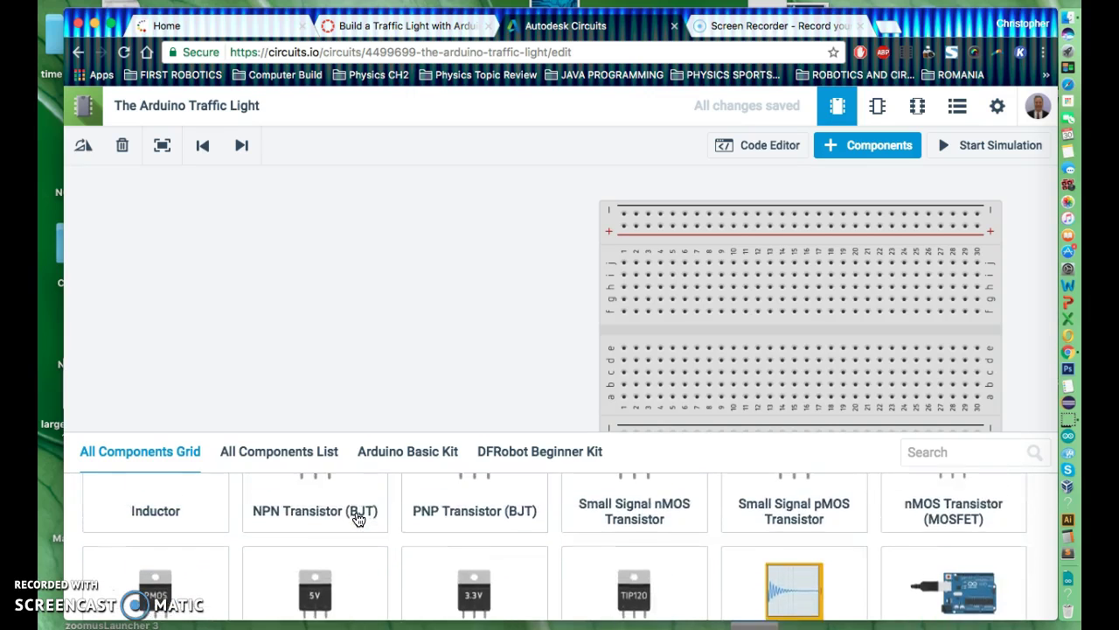
left_click(415, 520)
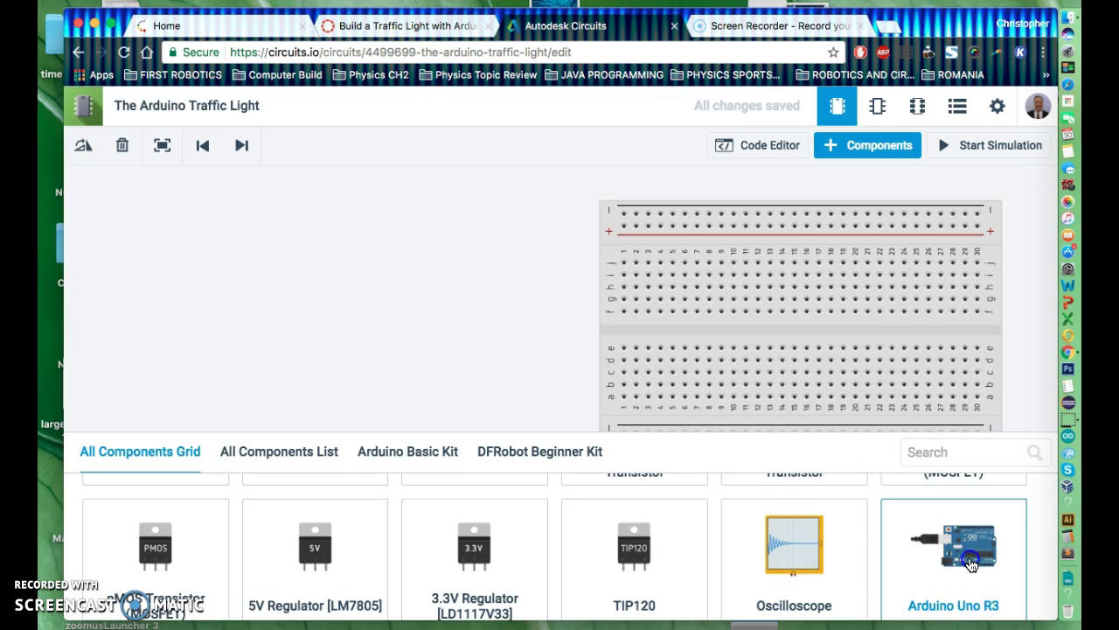
left_click_drag(274, 301, 288, 332)
left_click(343, 387)
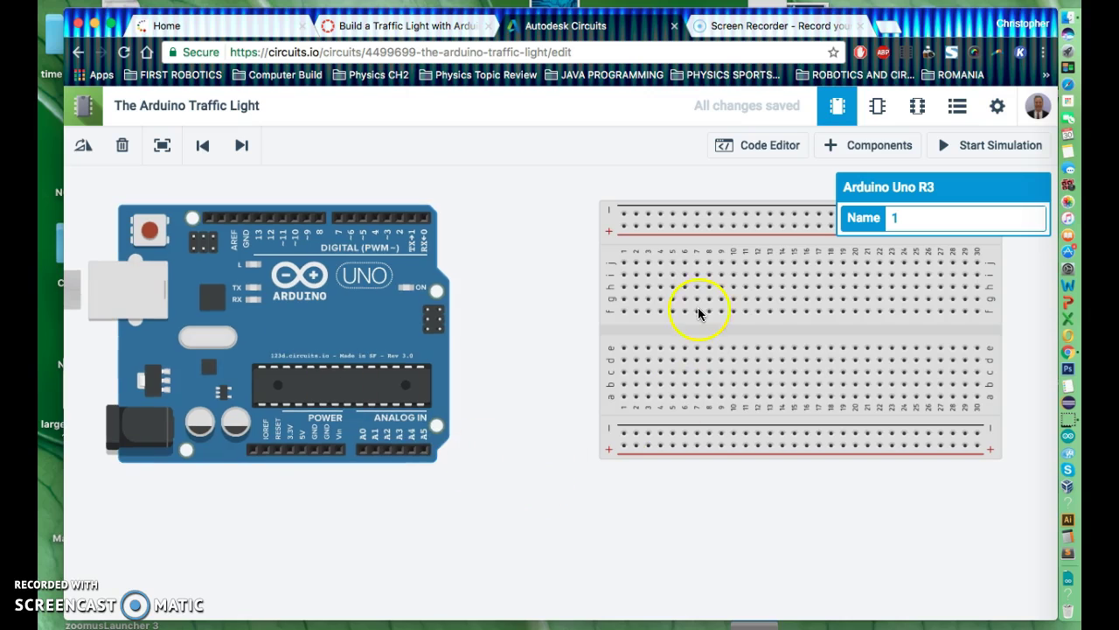
left_click(840, 147)
Step: Add three red LEDs side by side on the canvas
left_click(863, 151)
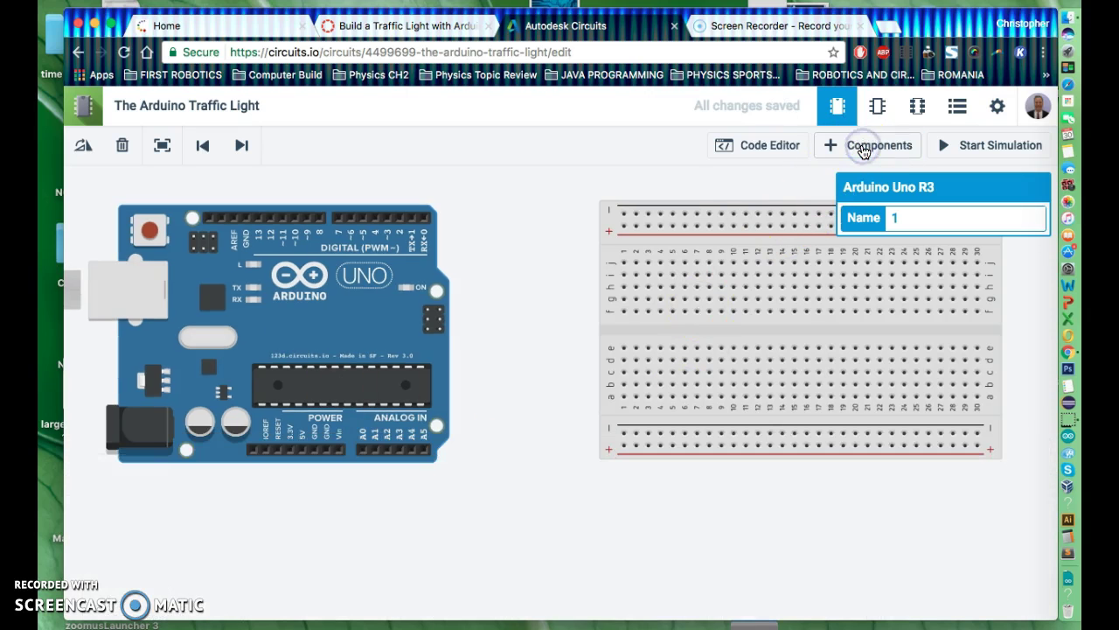
left_click(863, 149)
left_click(315, 564)
scroll(315, 565, "up", 6)
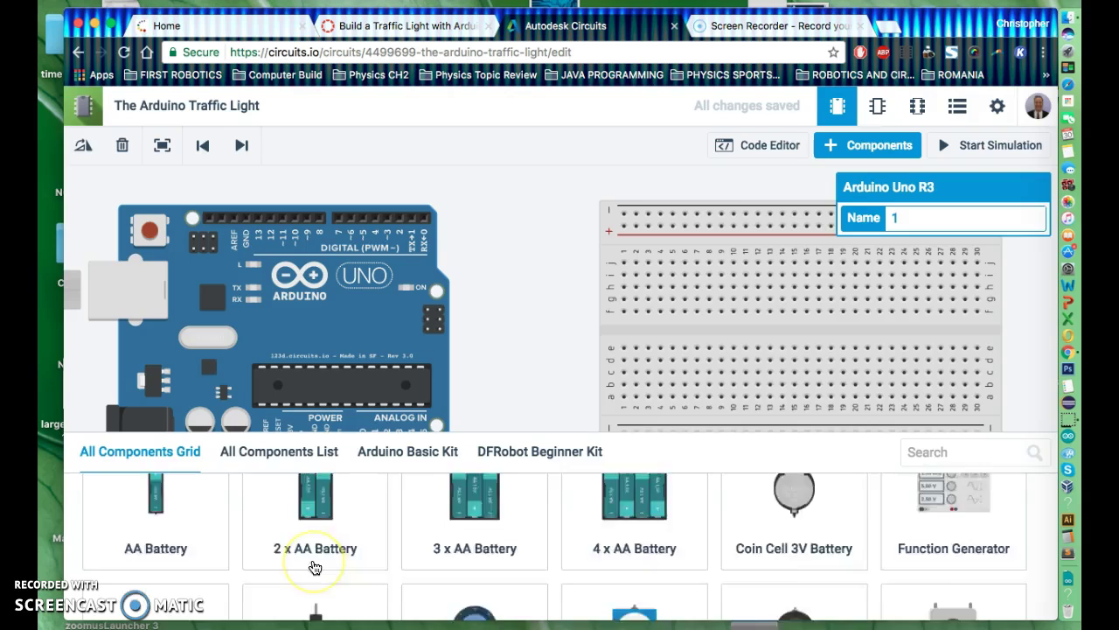
left_click_drag(312, 528, 485, 194)
left_click_drag(309, 540, 525, 216)
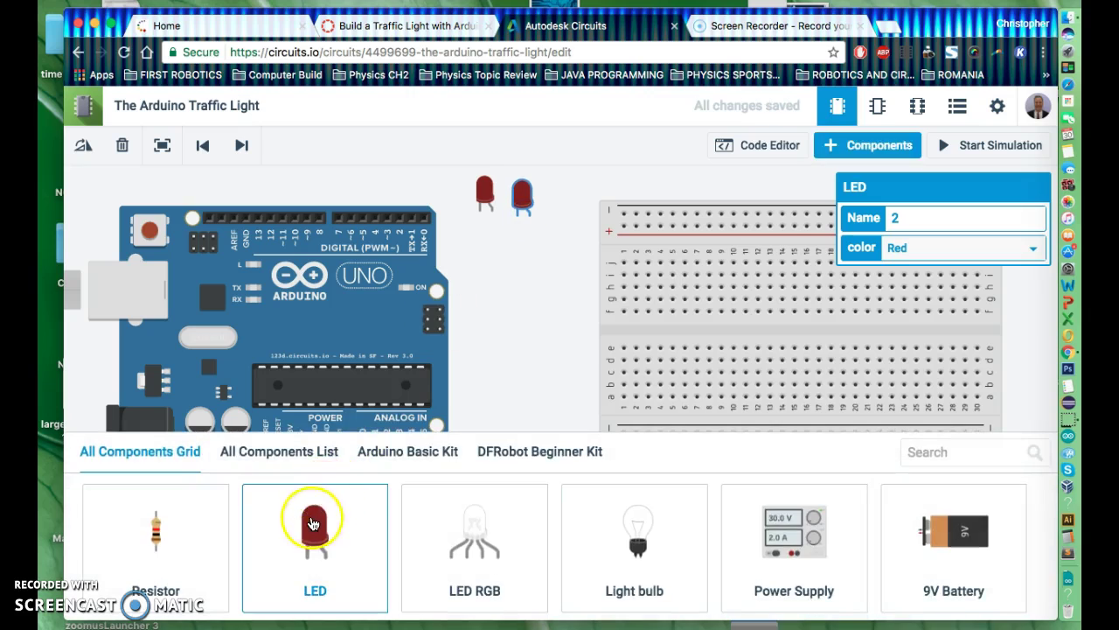
left_click_drag(312, 521, 562, 214)
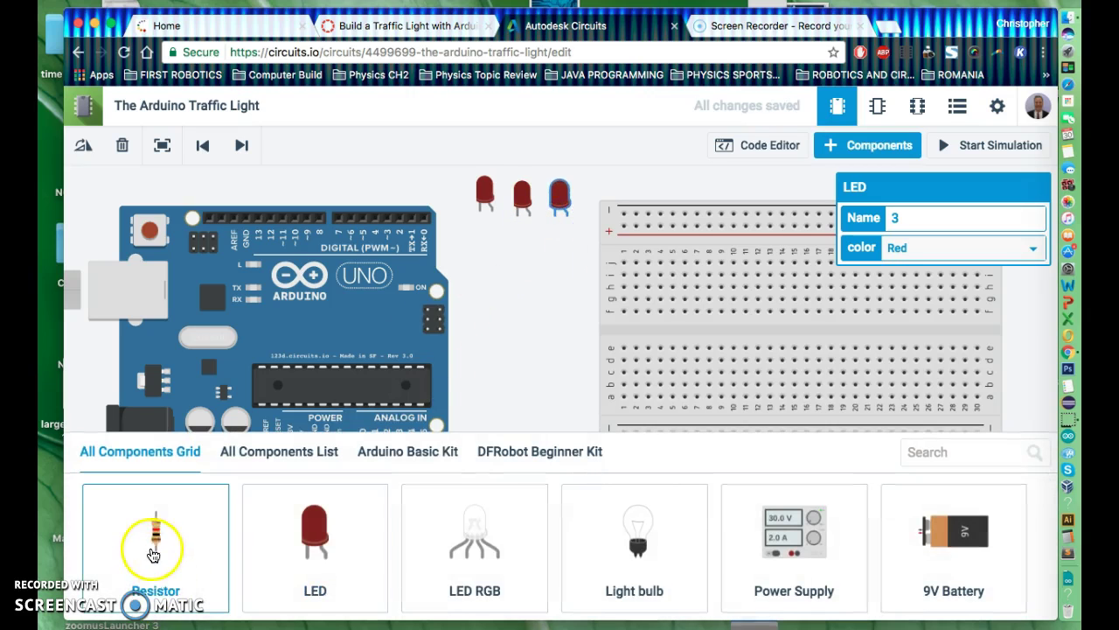
Step: Add three 1 kΩ resistors below the LEDs
left_click_drag(156, 525, 496, 345)
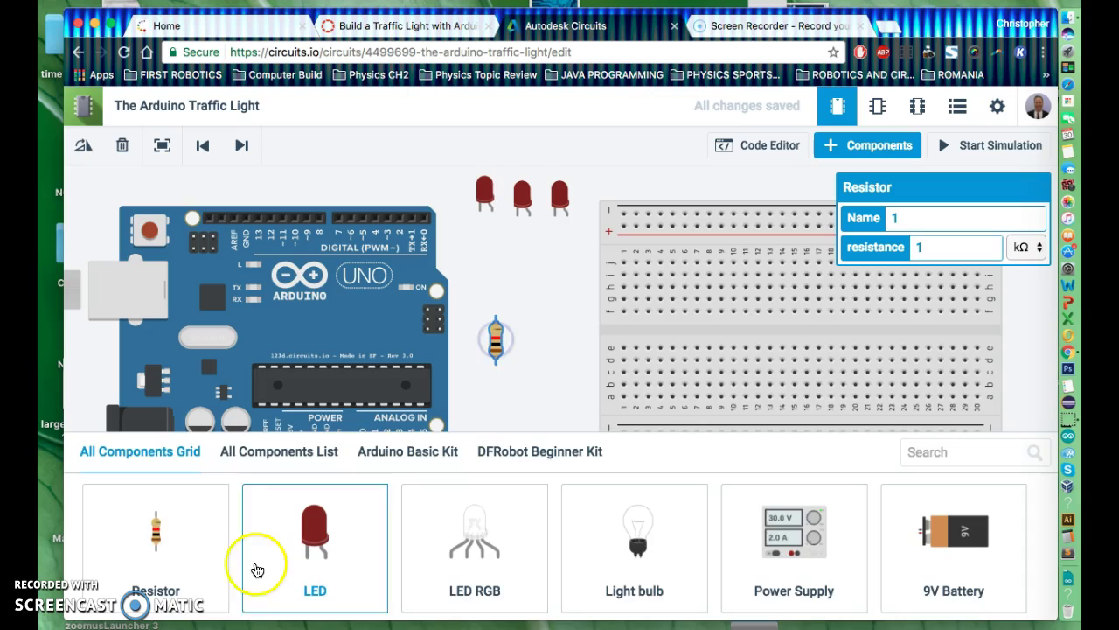
left_click_drag(163, 525, 525, 360)
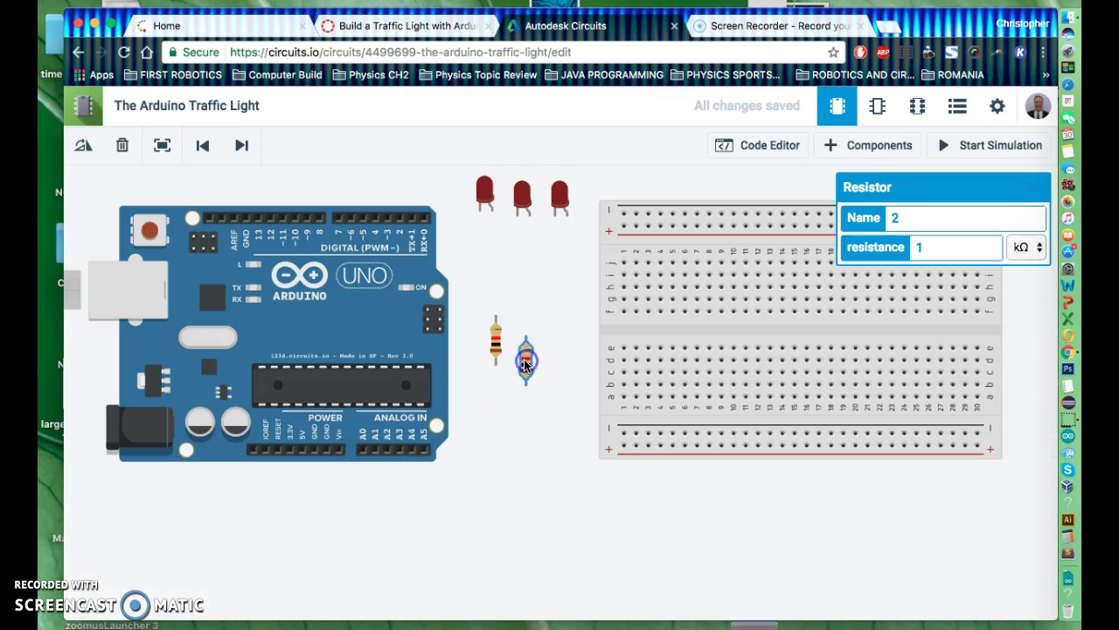
left_click_drag(232, 520, 562, 375)
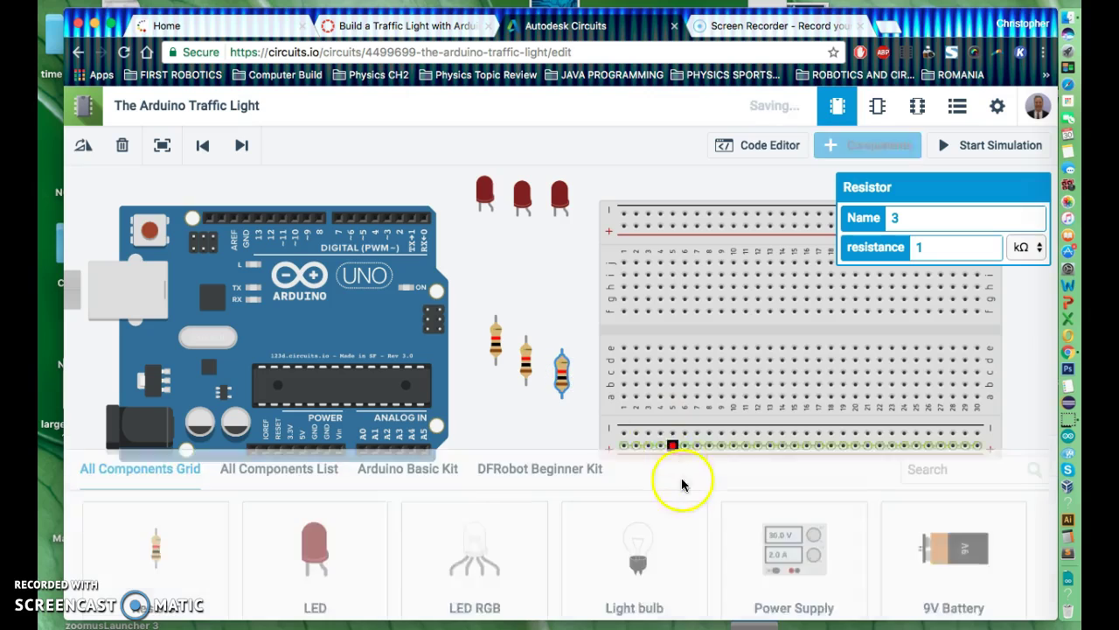
left_click(543, 284)
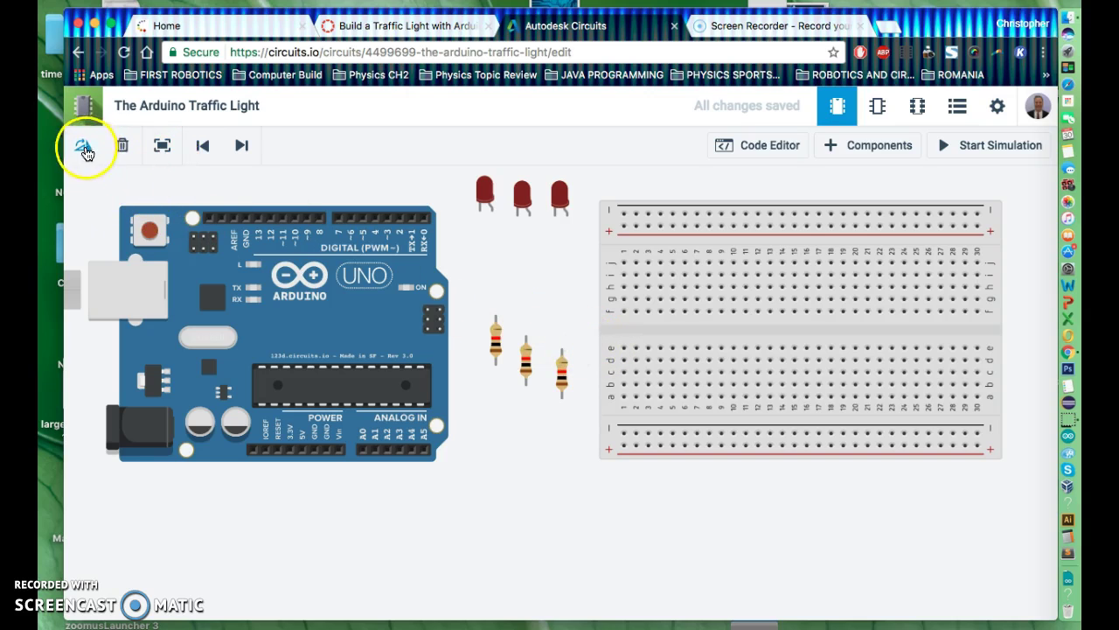
Step: Rotate the Arduino a quarter turn, park the resistors below, and move the breadboard closer
left_click(287, 324)
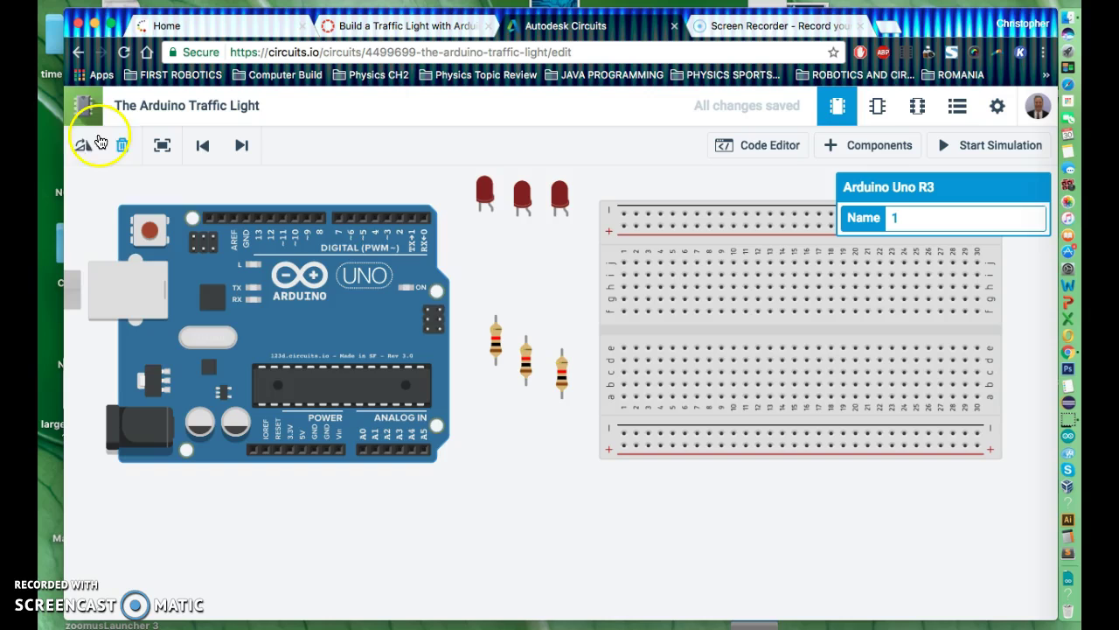
left_click(86, 147)
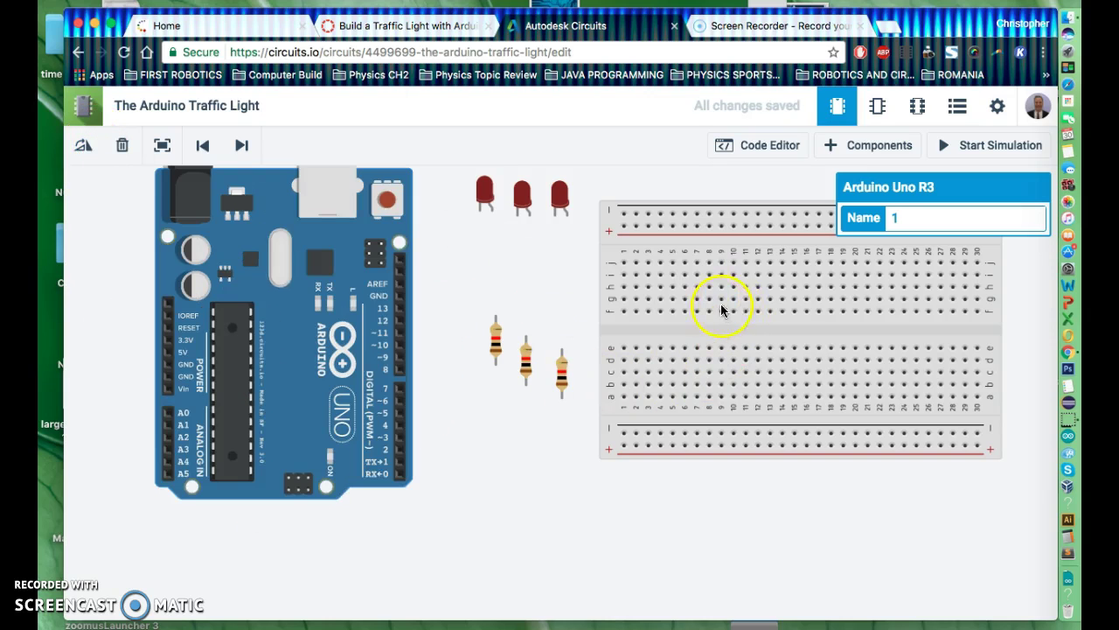
left_click(561, 371)
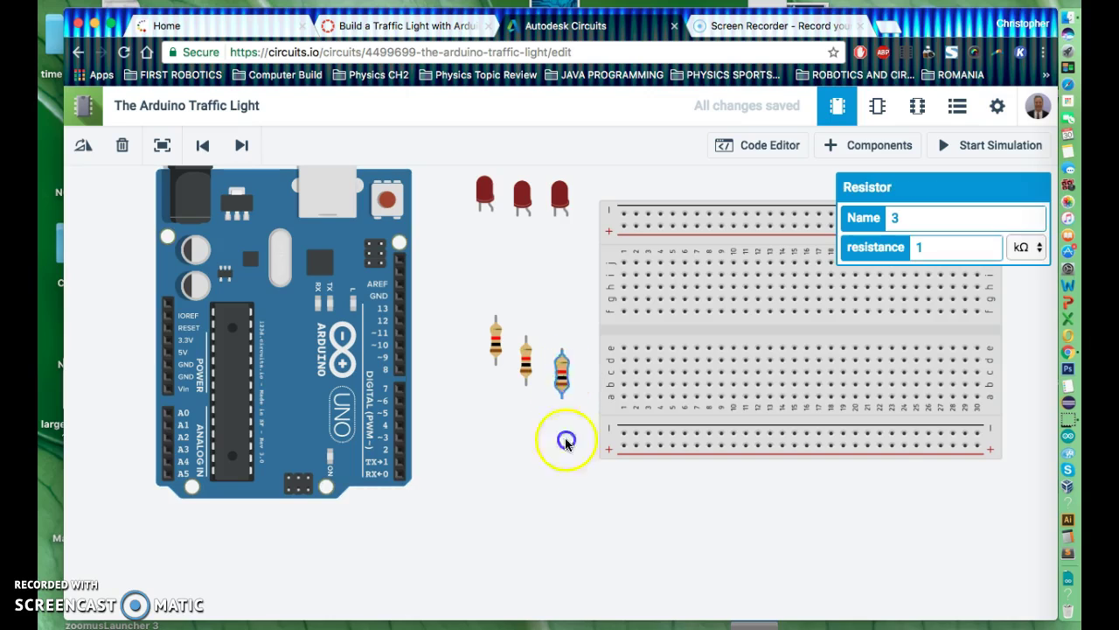
left_click_drag(565, 443, 617, 525)
left_click(526, 360)
left_click_drag(525, 361, 543, 526)
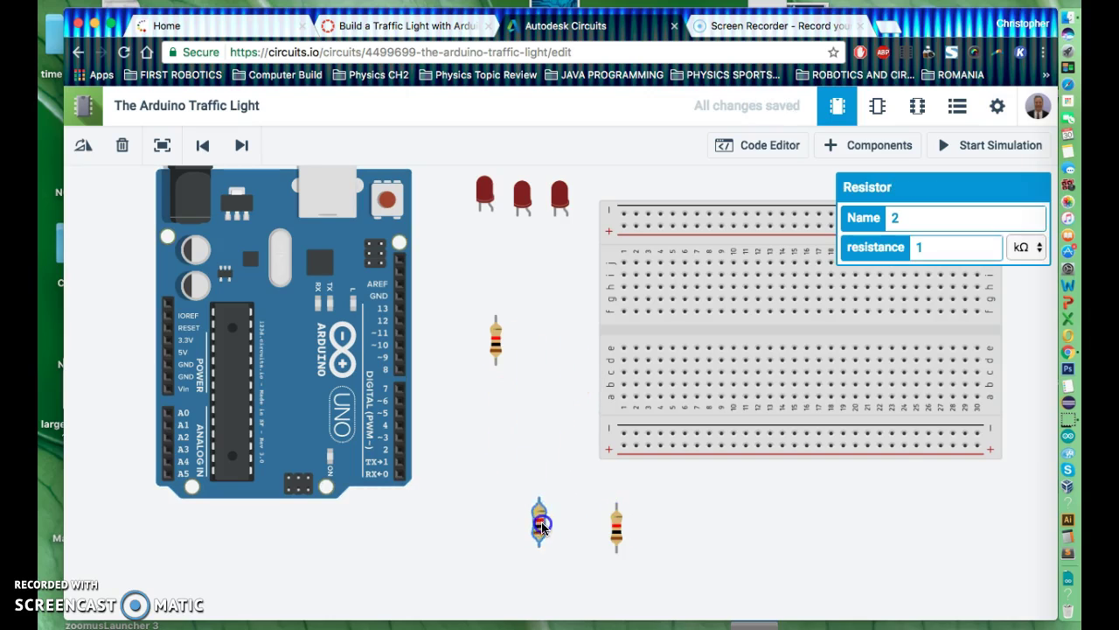
left_click_drag(495, 341, 503, 532)
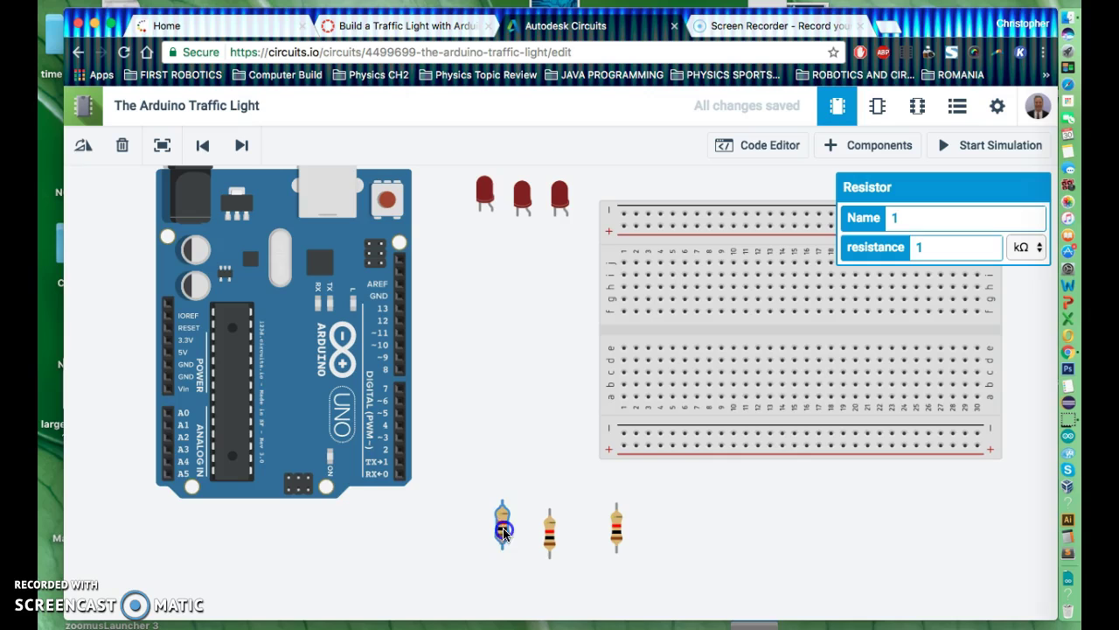
left_click(682, 347)
left_click_drag(682, 347, 580, 370)
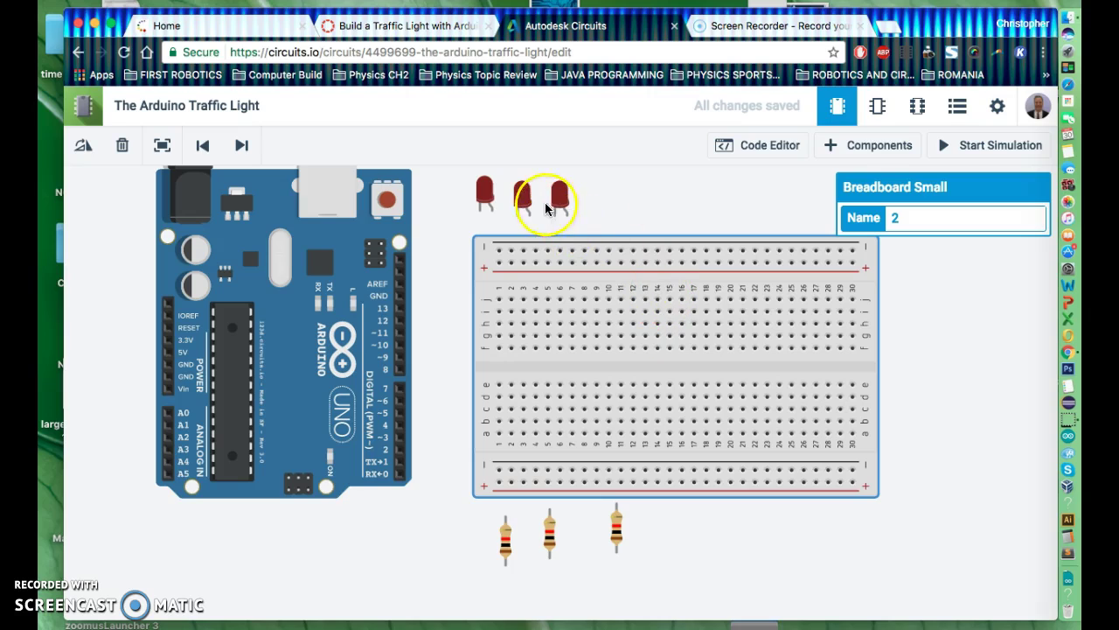
Step: Plug the three LEDs into the breadboard, the second at column 9 and third at column 13
left_click_drag(486, 192, 546, 317)
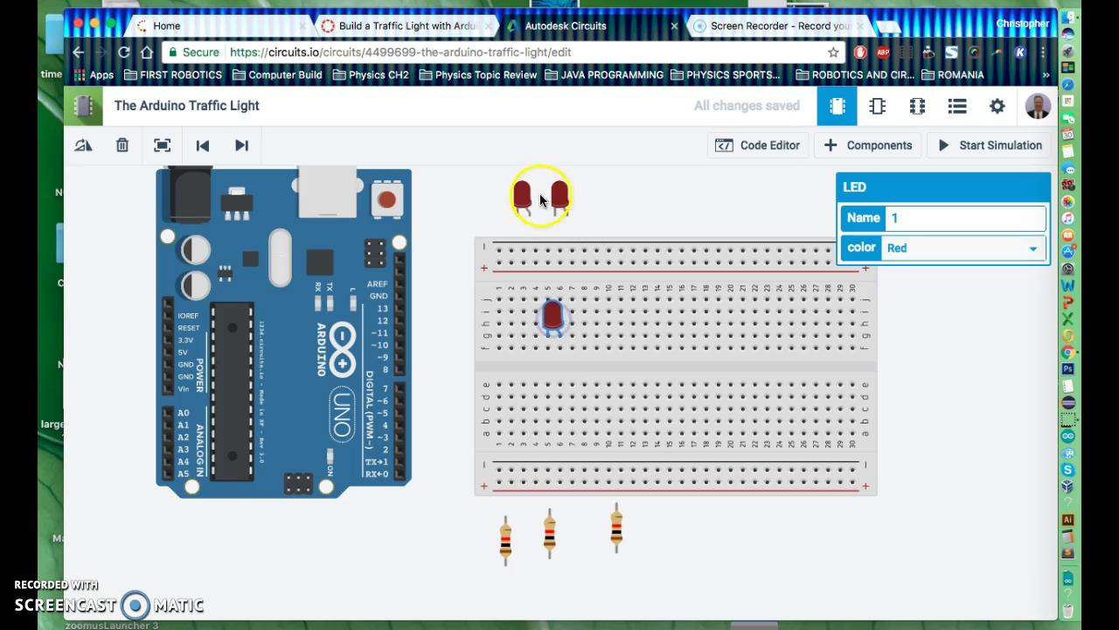
left_click_drag(523, 194, 603, 313)
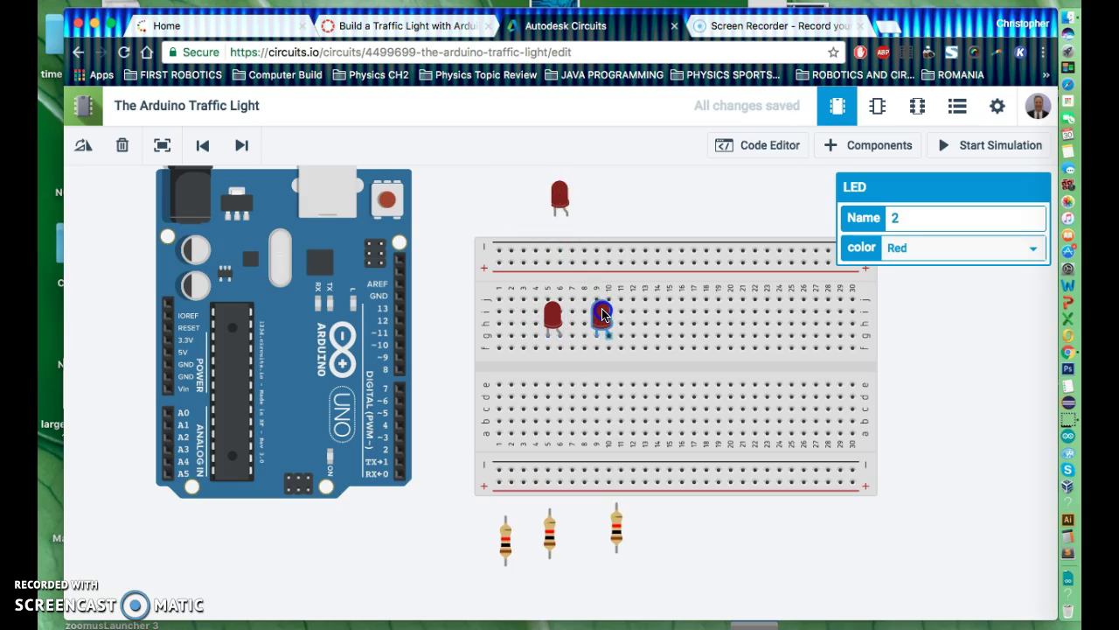
left_click_drag(561, 195, 648, 319)
left_click(712, 523)
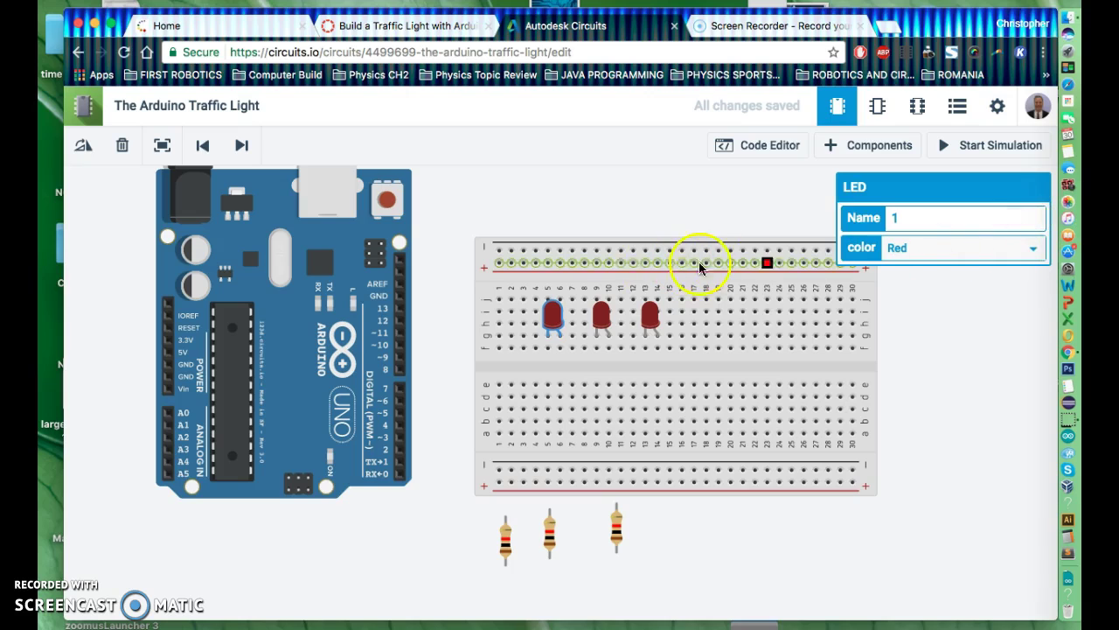
Step: Set LED 2's colour to Yellow and LED 3's colour to Green
left_click(1034, 248)
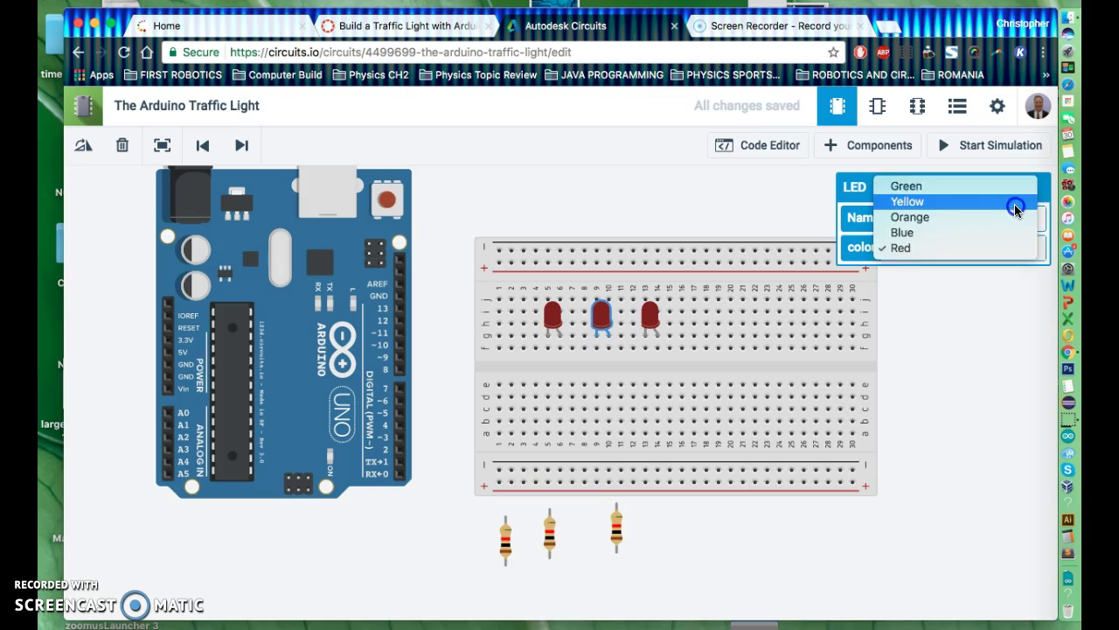
left_click(1015, 206)
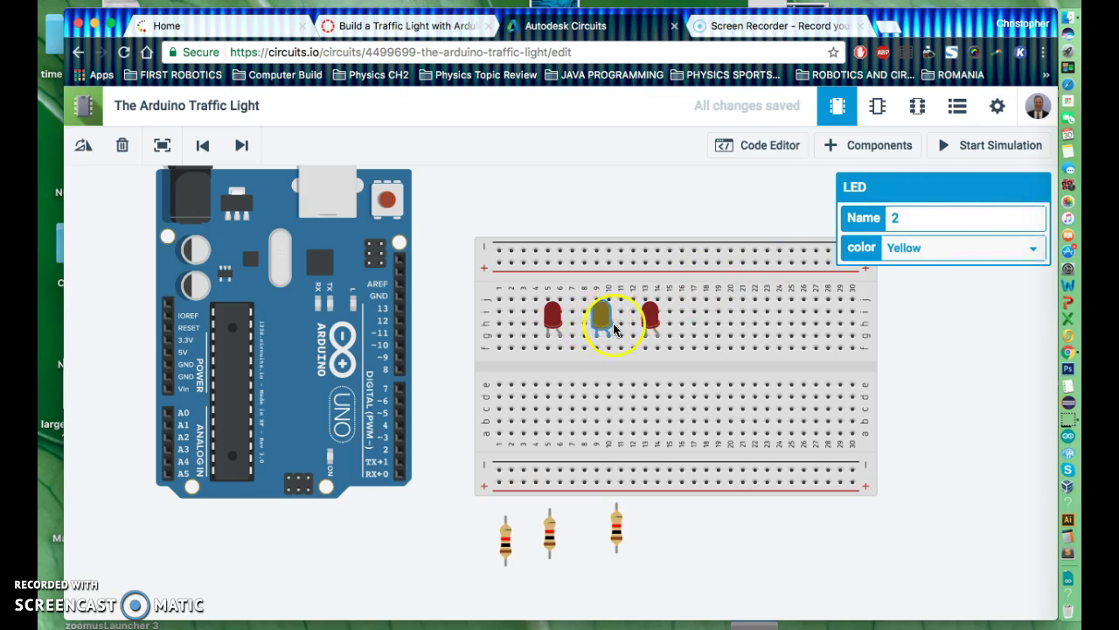
left_click(652, 320)
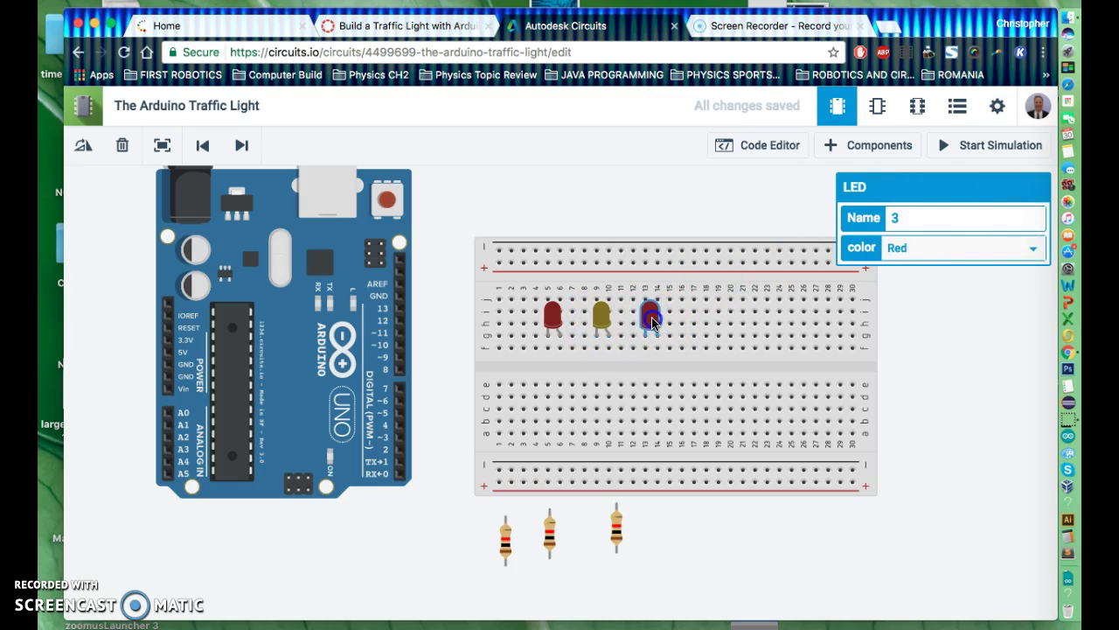
left_click(1035, 249)
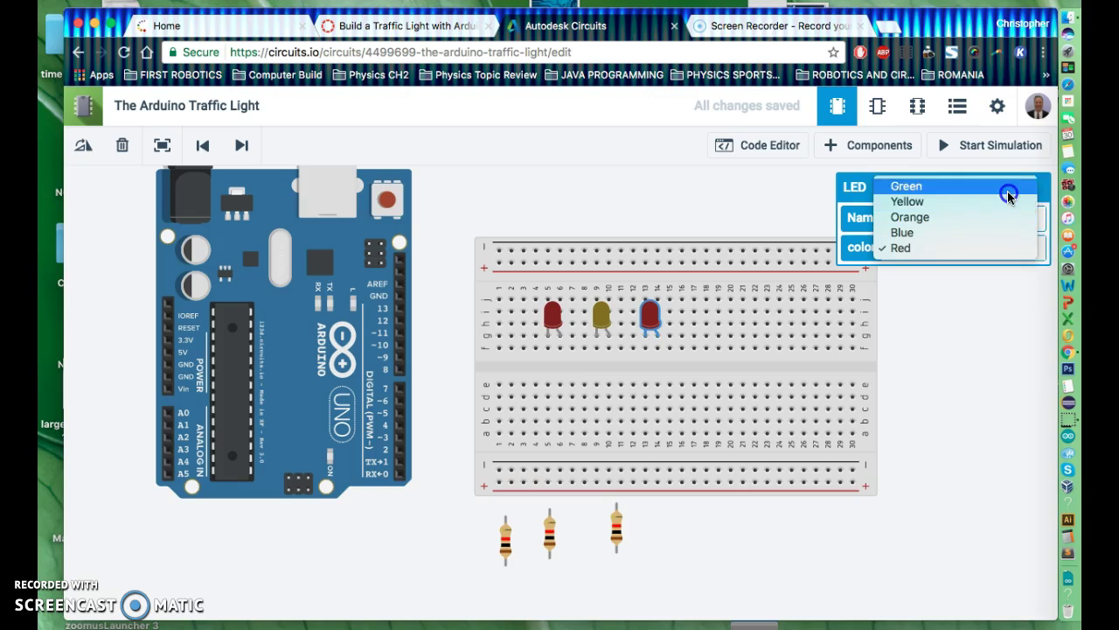
left_click(1007, 184)
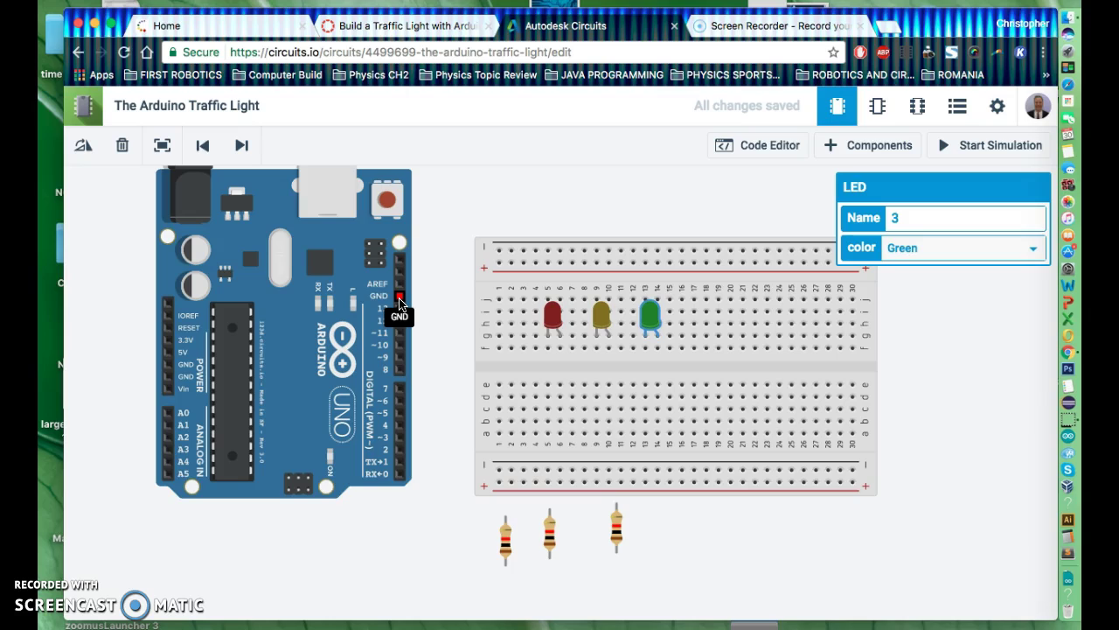
Step: Wire the Arduino GND pin to the breadboard's top negative rail with a black wire
left_click(399, 298)
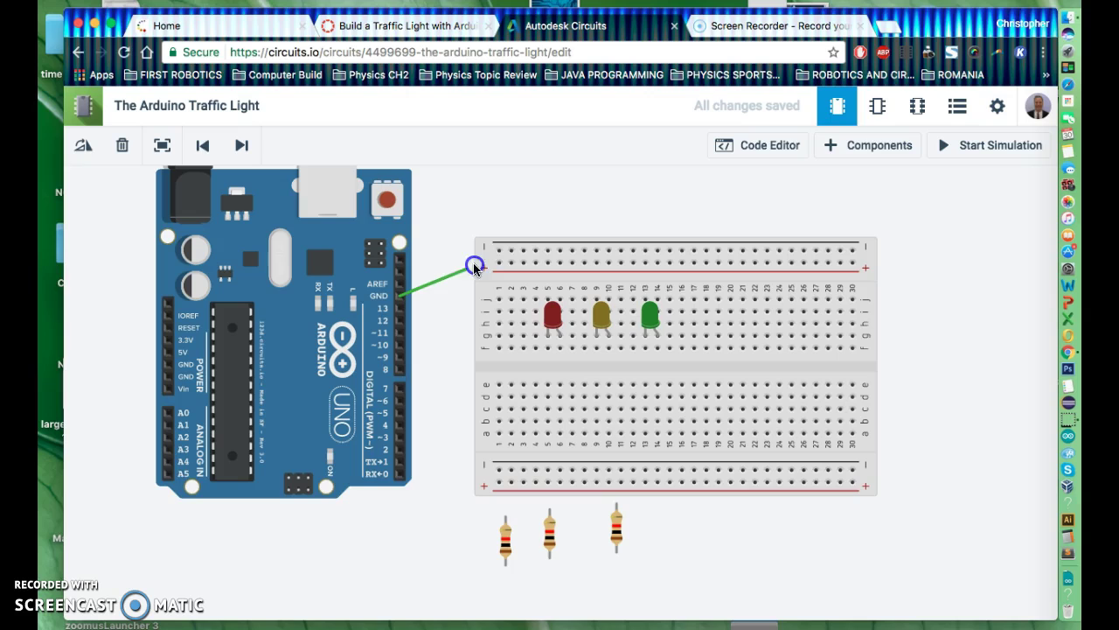
left_click(499, 253)
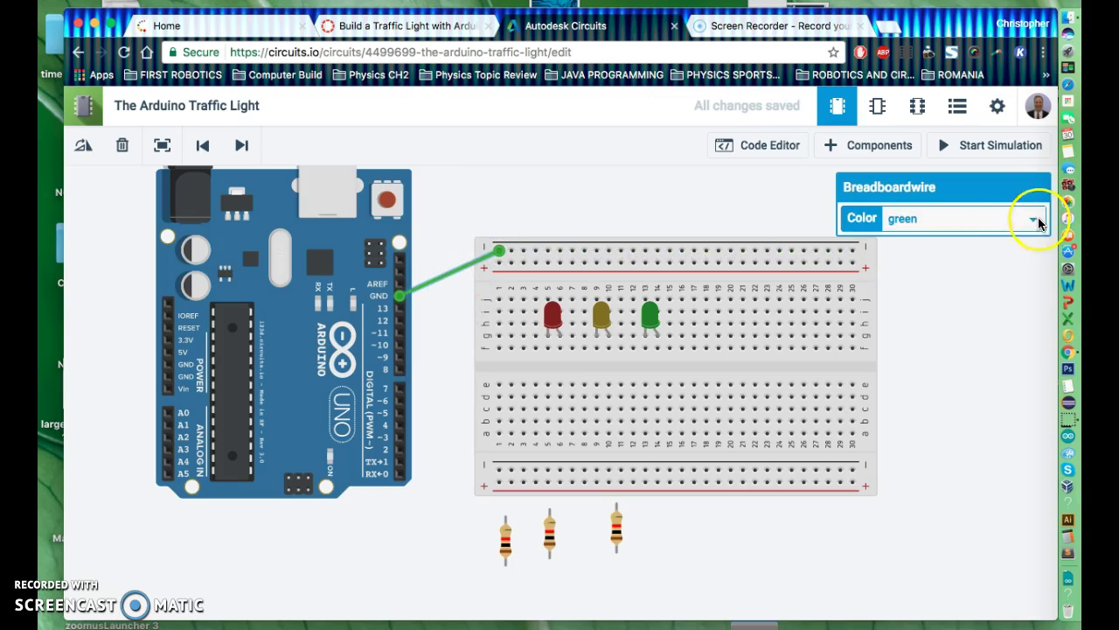
left_click(1032, 219)
left_click(967, 158)
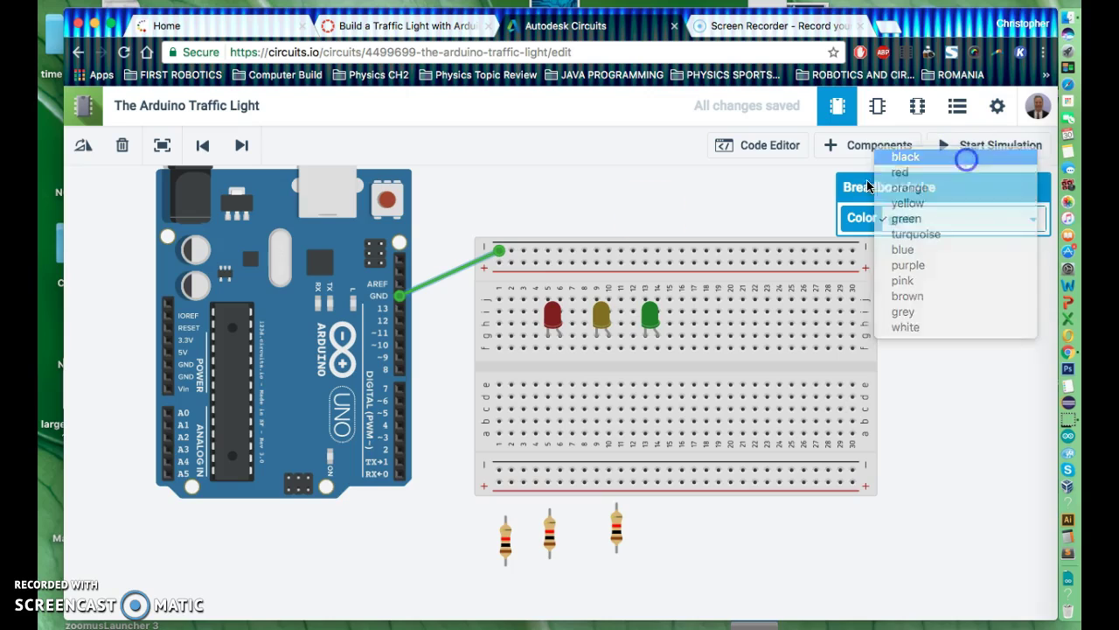
left_click(530, 210)
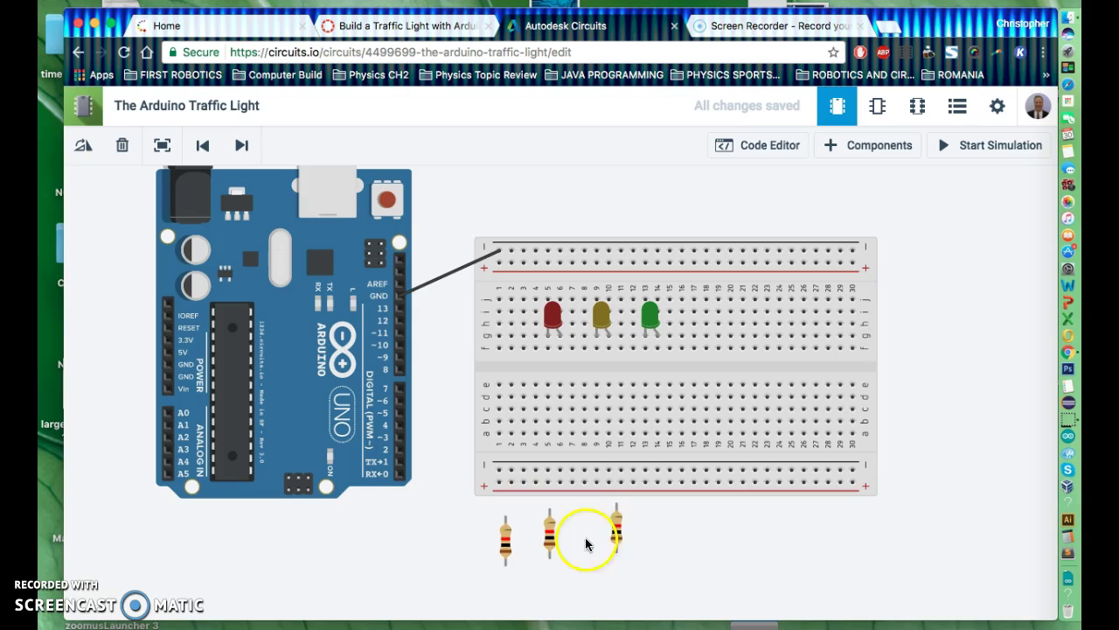
Step: Plug the three resistors into the breadboard below the green, yellow and red LEDs
left_click_drag(618, 535, 660, 379)
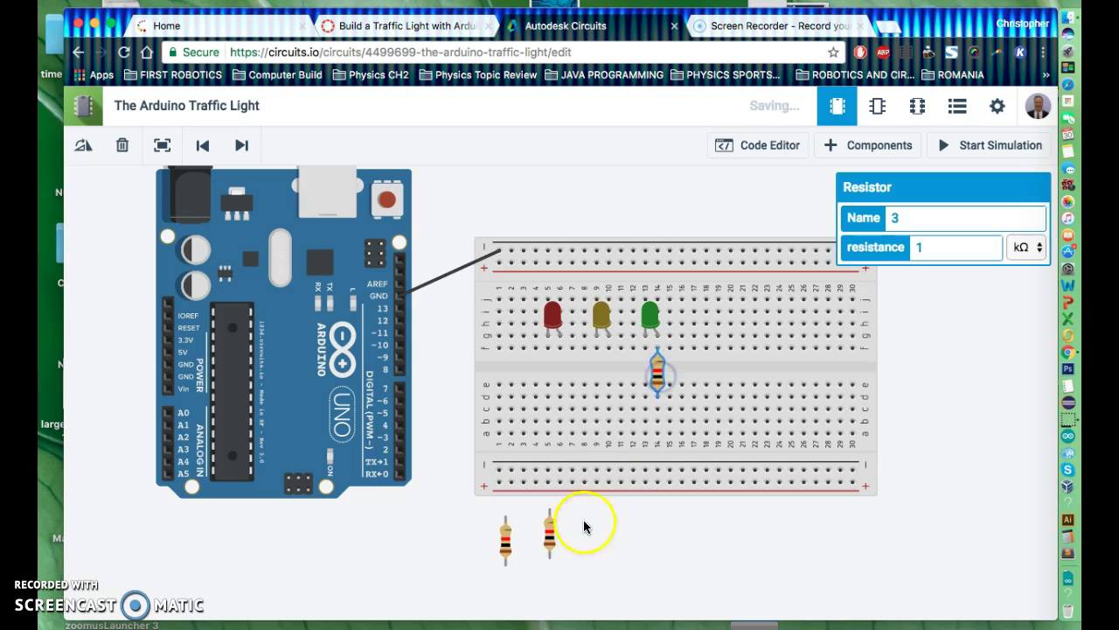
left_click_drag(550, 519, 608, 372)
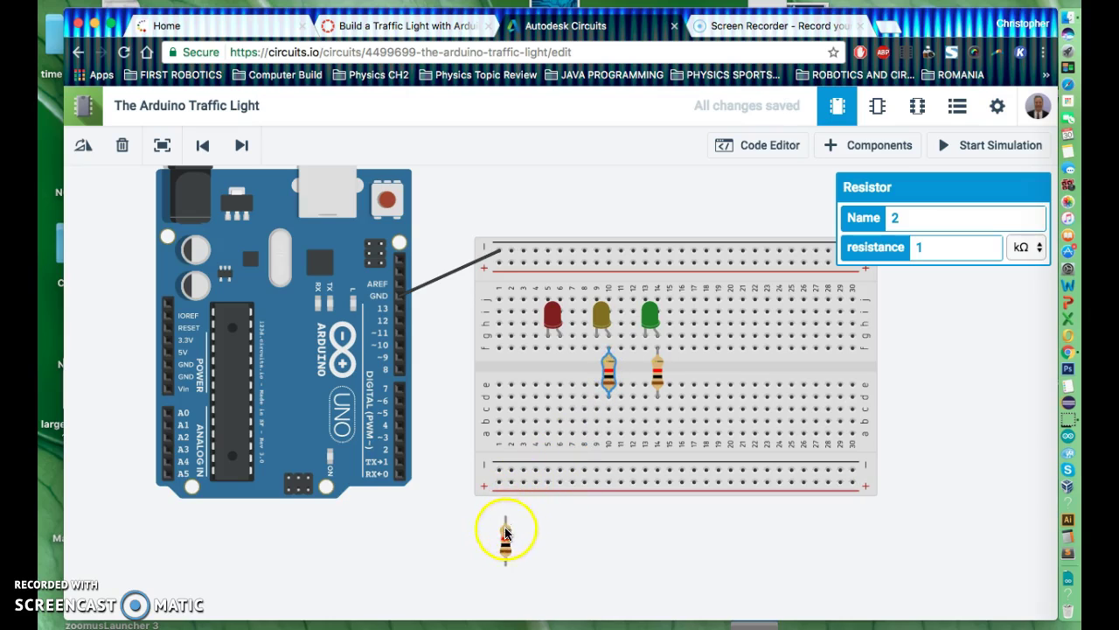
mouse_move(504, 545)
left_mouse_down()
mouse_move(560, 372)
mouse_move(594, 385)
mouse_move(582, 378)
left_mouse_up()
left_click(660, 358)
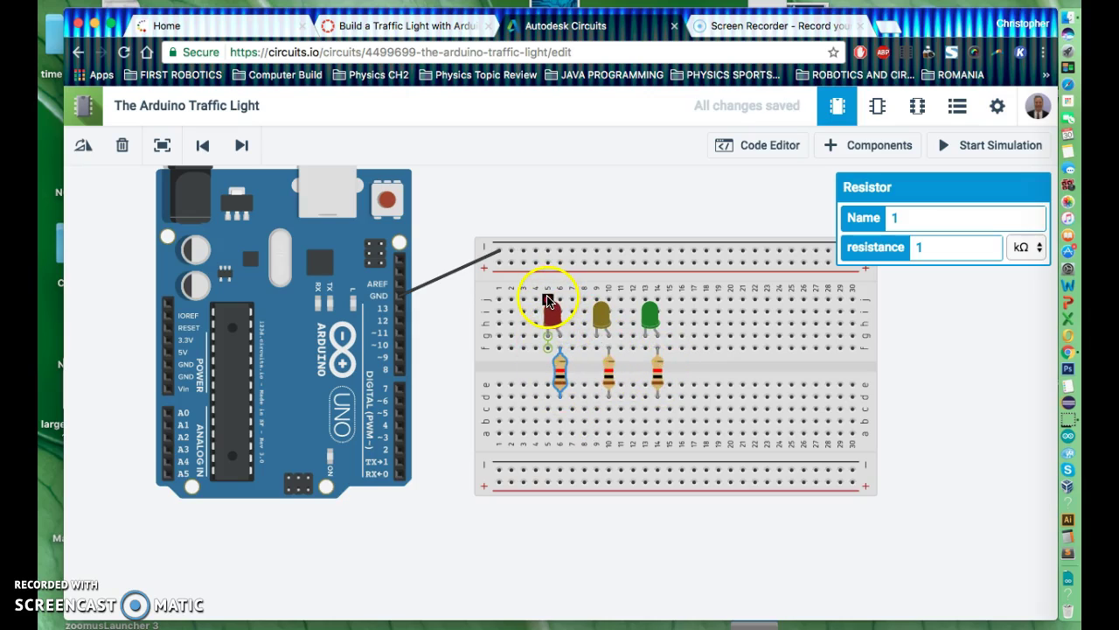
Step: Run wires from the red, yellow and green LED legs to the top rail
left_click_drag(547, 300, 549, 265)
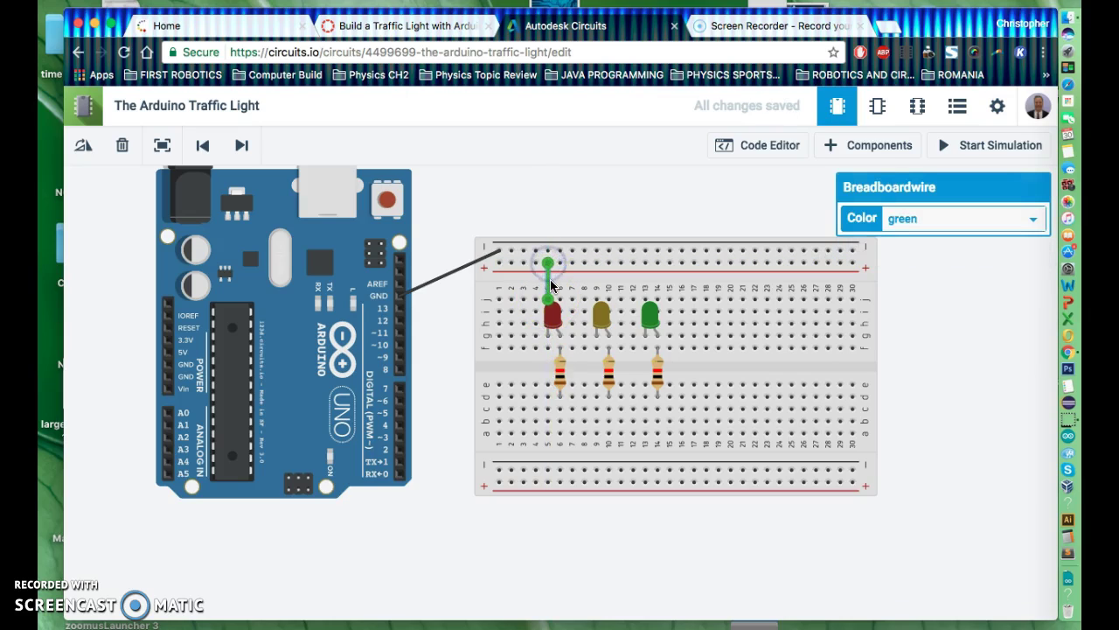
key("Delete")
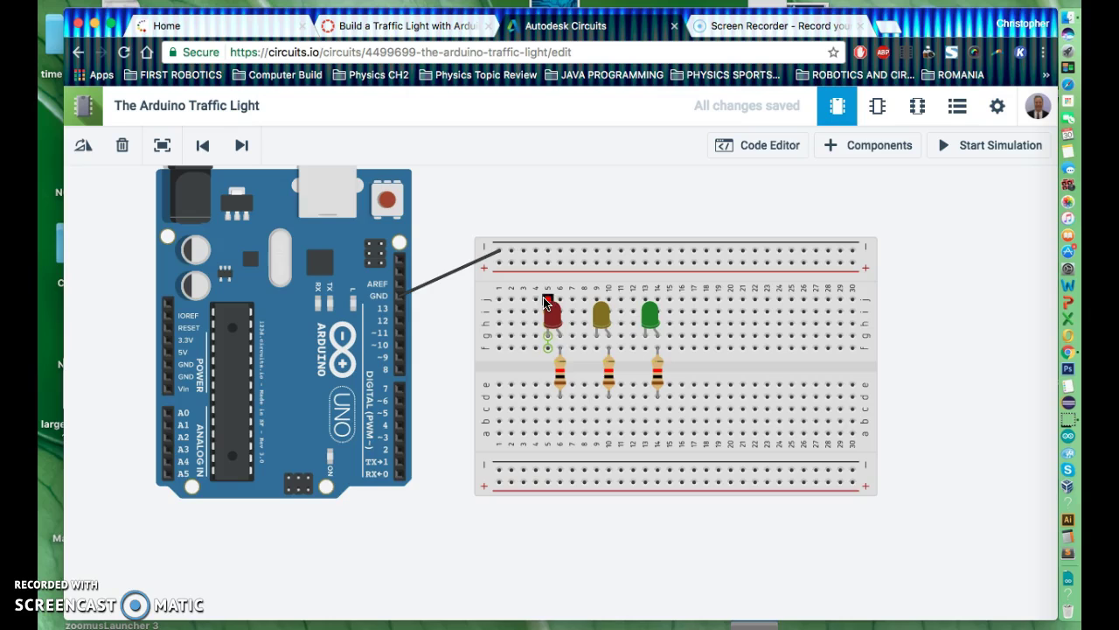
left_click_drag(548, 300, 549, 254)
left_click(595, 302)
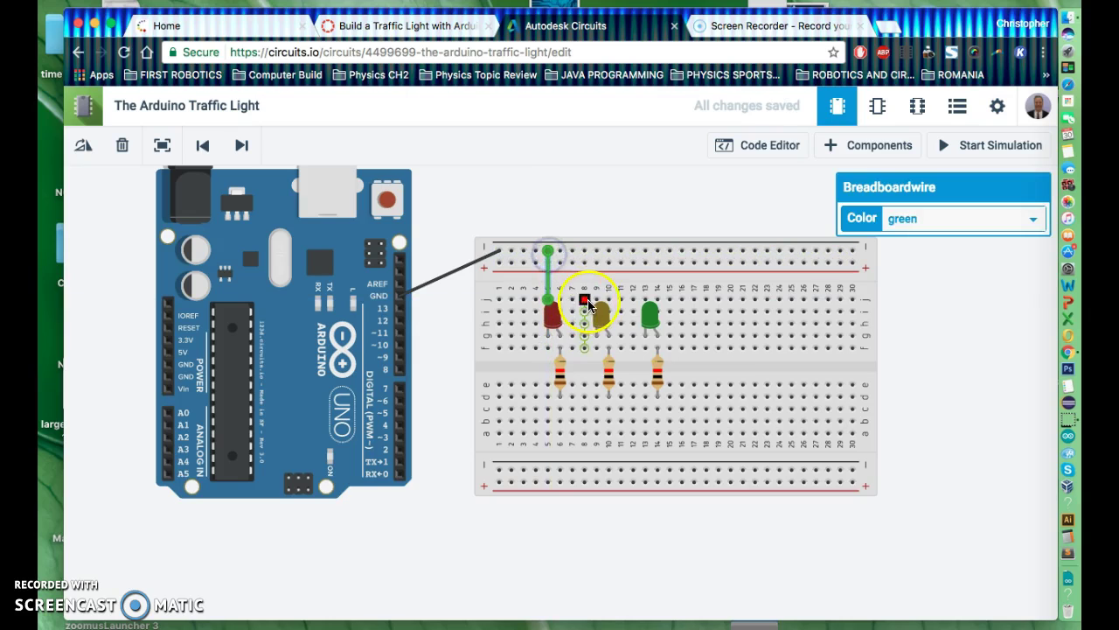
left_click_drag(596, 301, 595, 251)
left_click(643, 302)
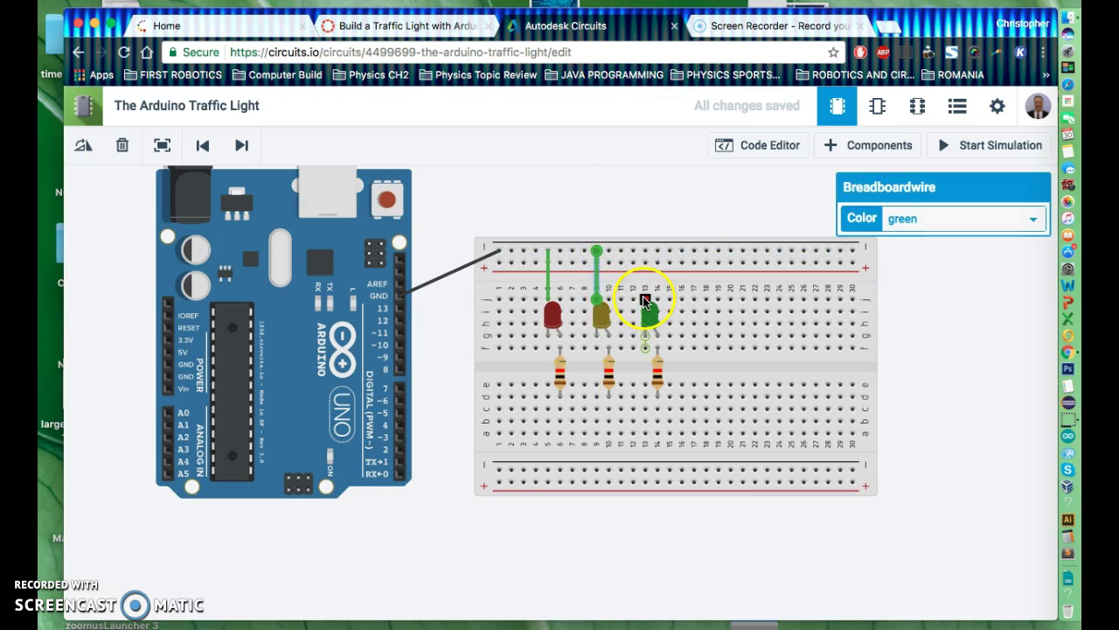
left_click_drag(639, 256, 644, 251)
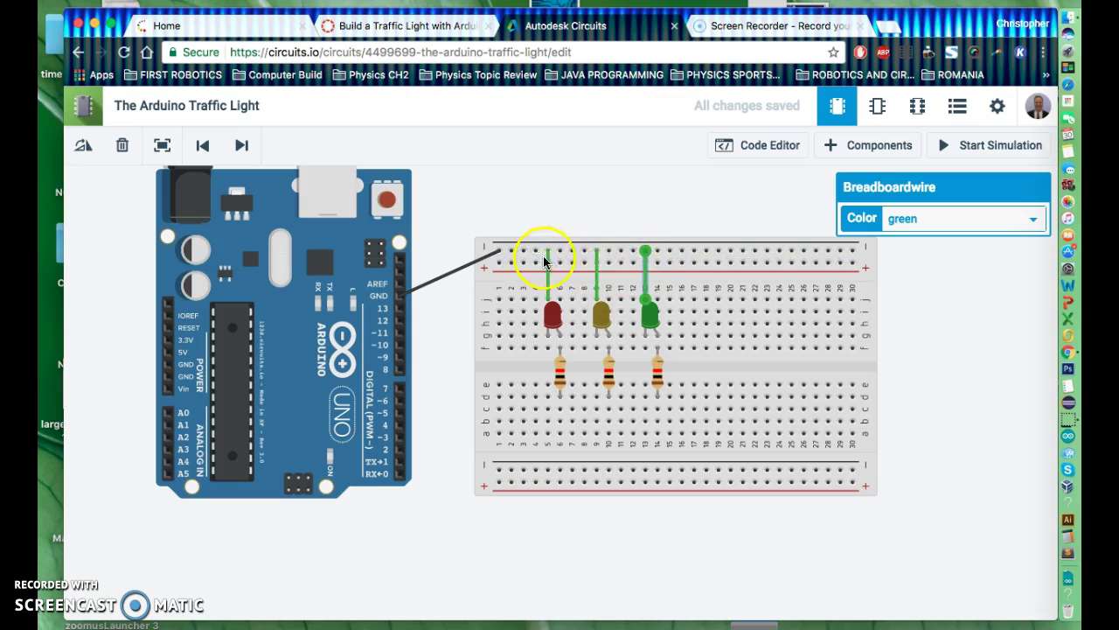
left_click(638, 190)
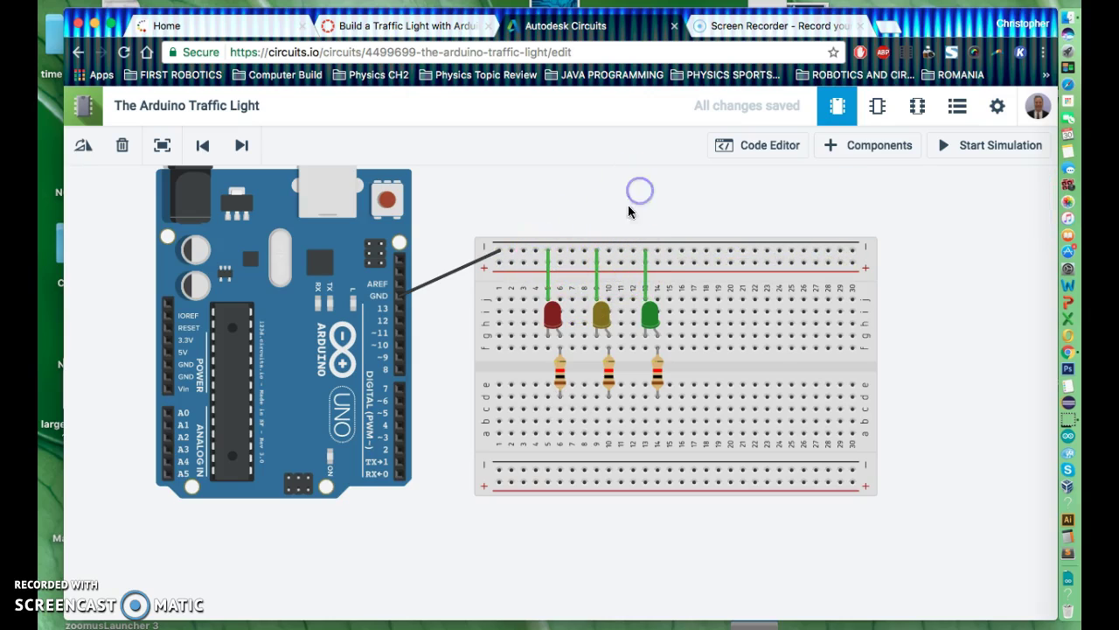
Step: Recolour the three LED rail wires black
left_click(546, 278)
left_click(939, 219)
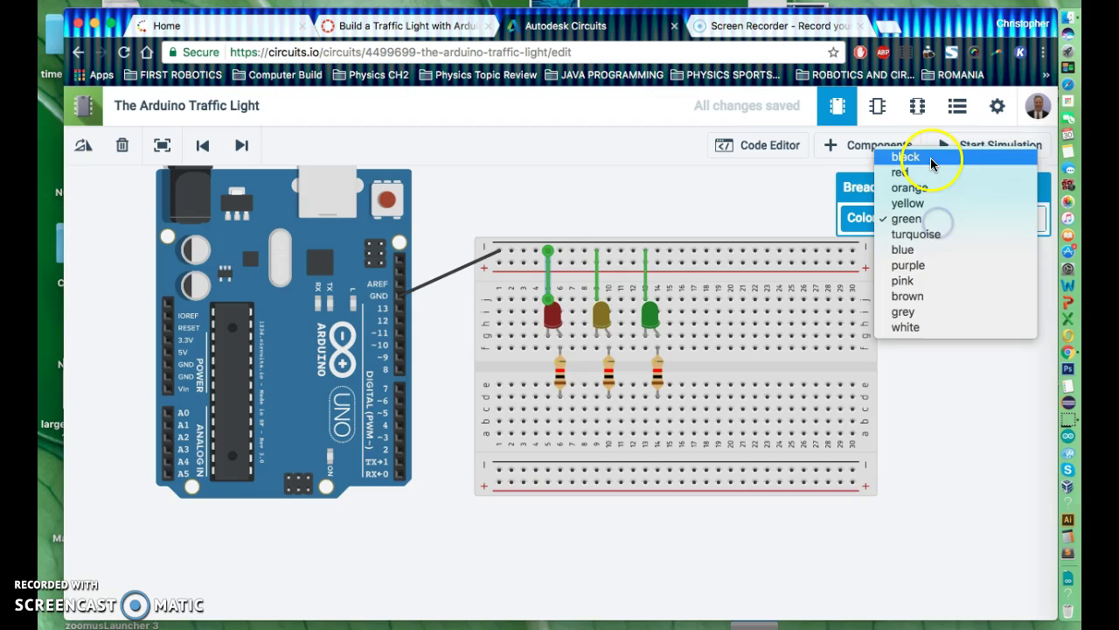
left_click(932, 159)
left_click(595, 278)
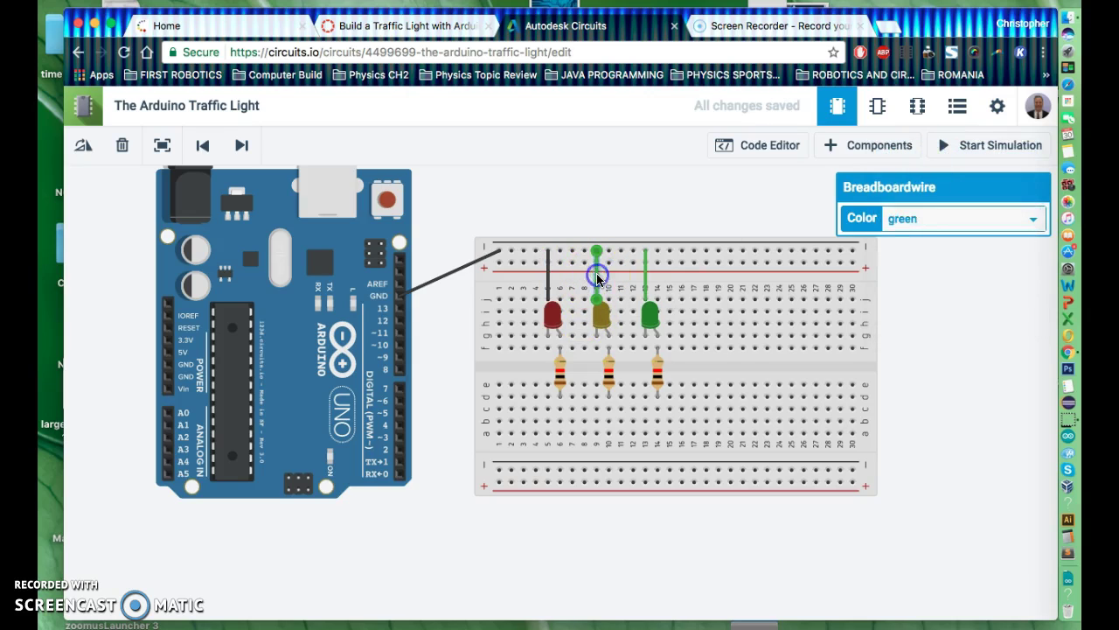
left_click(911, 223)
left_click(912, 158)
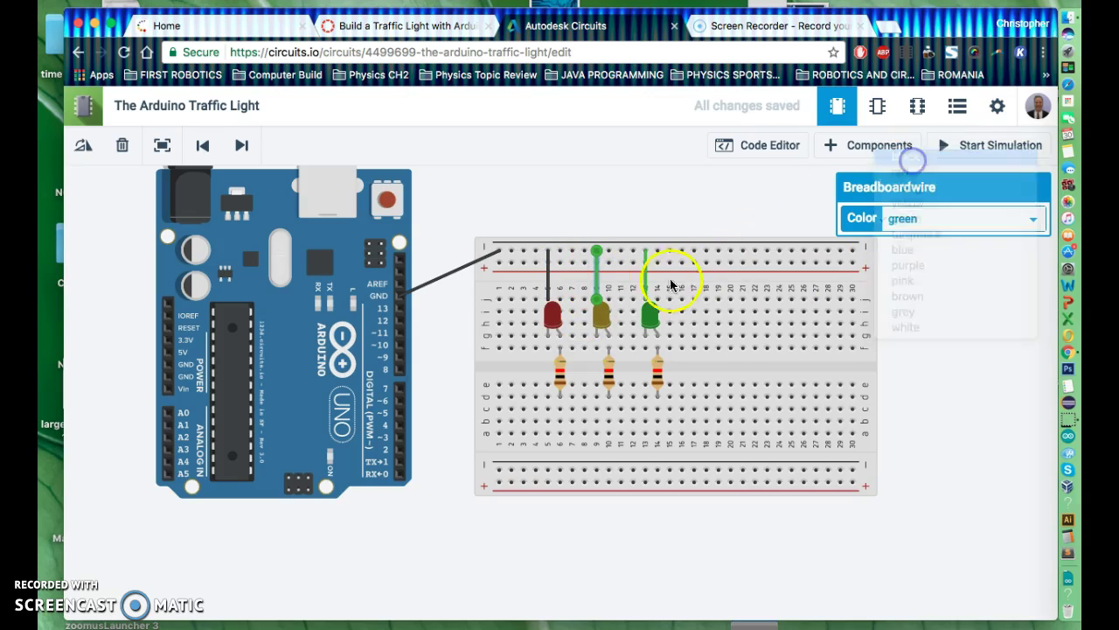
left_click(647, 271)
left_click(947, 224)
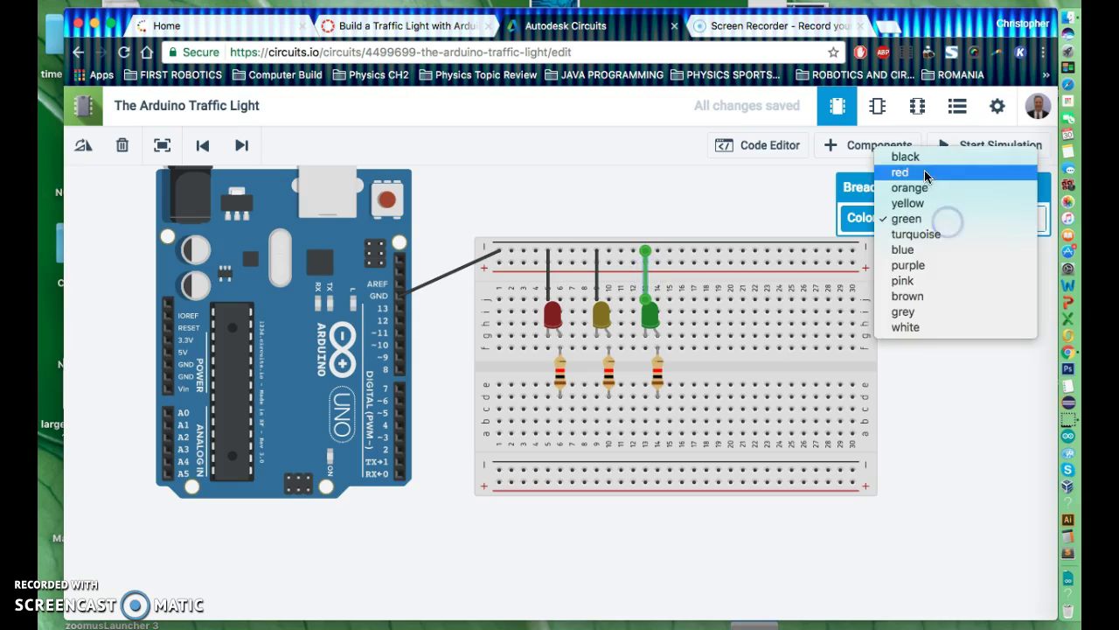
left_click(919, 156)
left_click(949, 469)
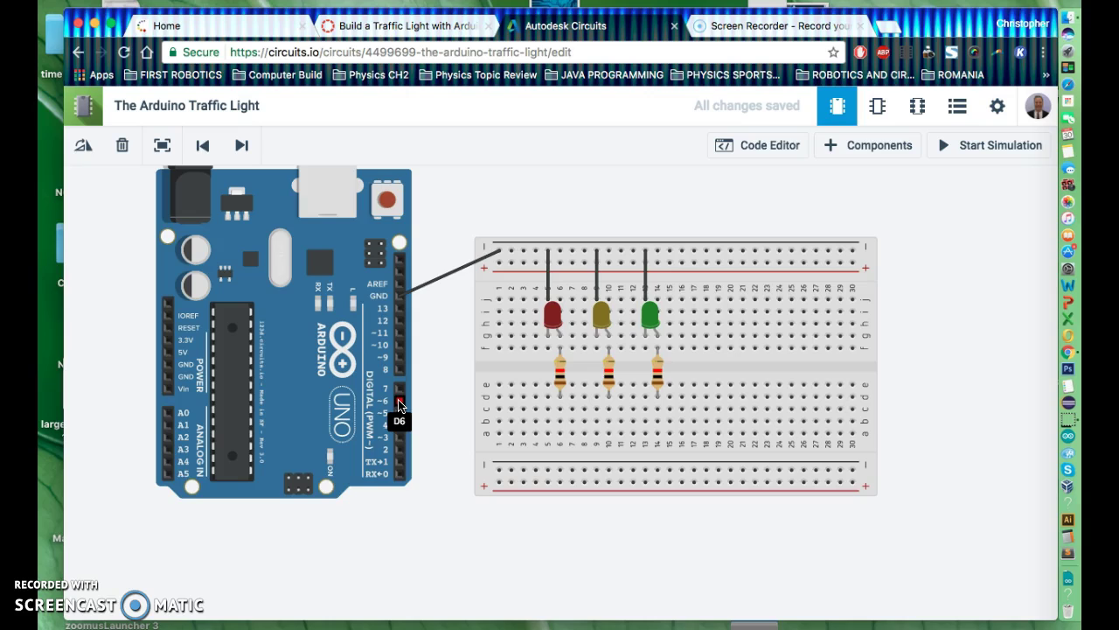
Step: Nudge the Arduino Uno a few pixels down beside the breadboard
left_click_drag(305, 233, 308, 245)
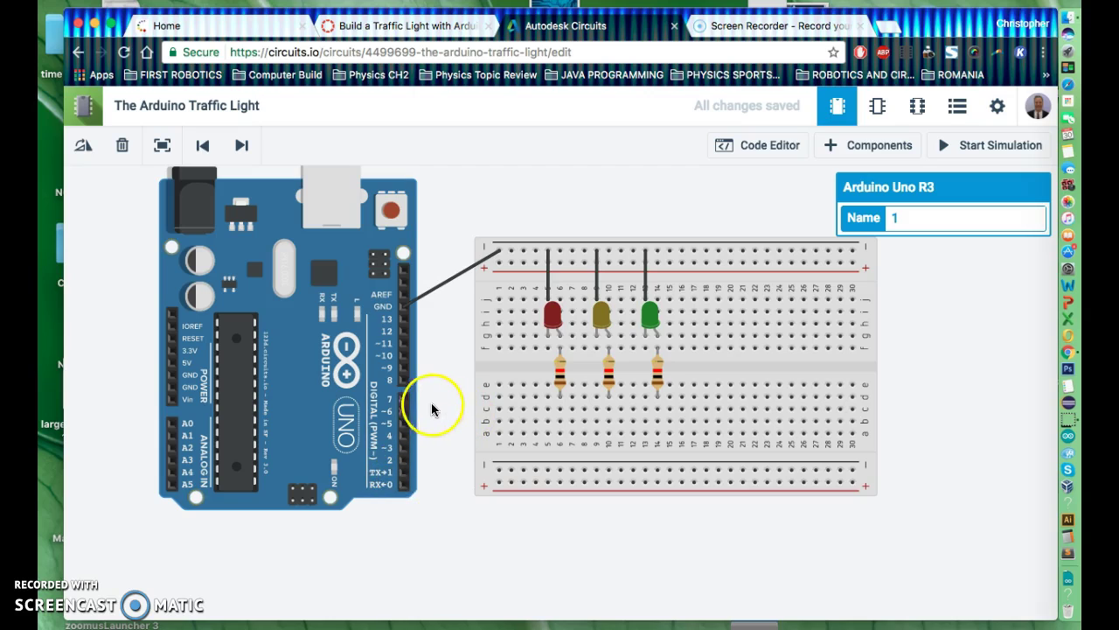
Step: Wire Arduino pins 7, 6 and 5 to breadboard columns 6, 10 and 14
left_click(402, 400)
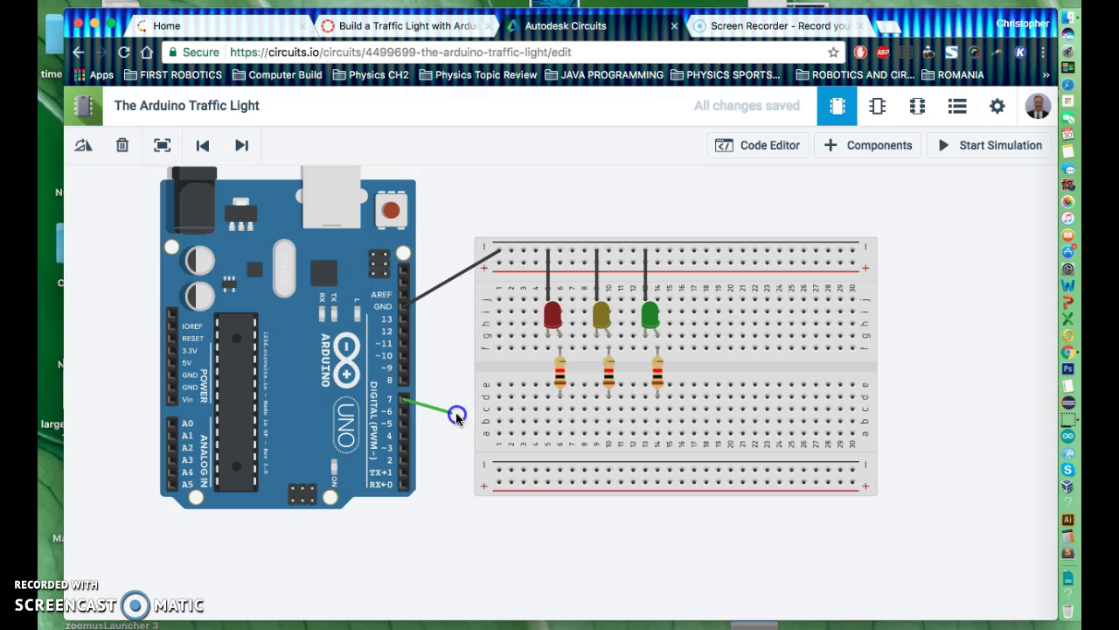
left_click(559, 409)
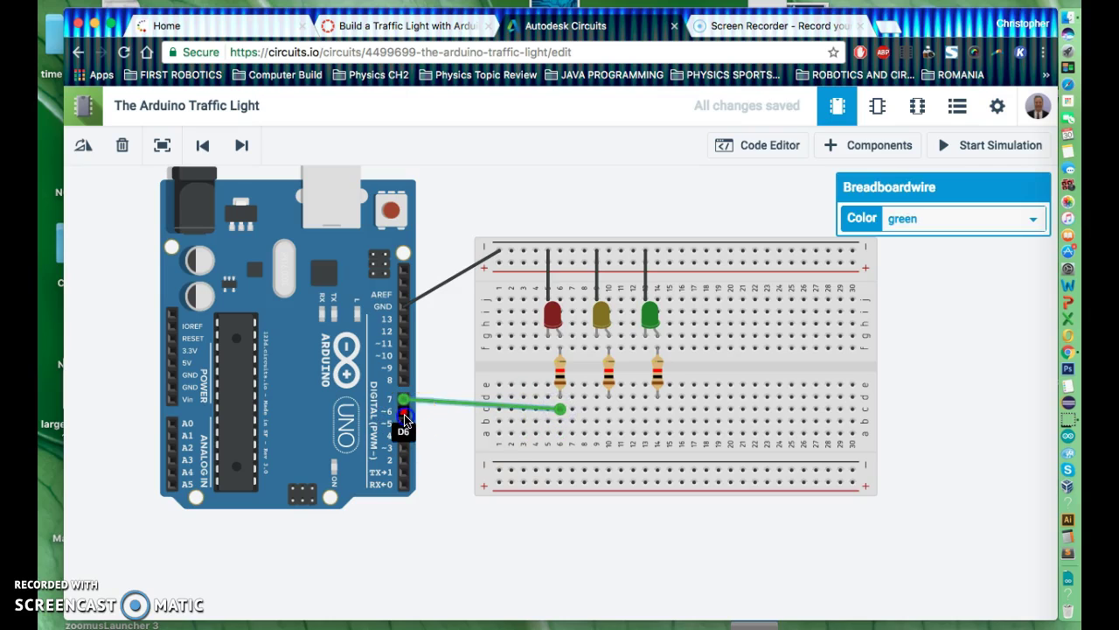
left_click(404, 417)
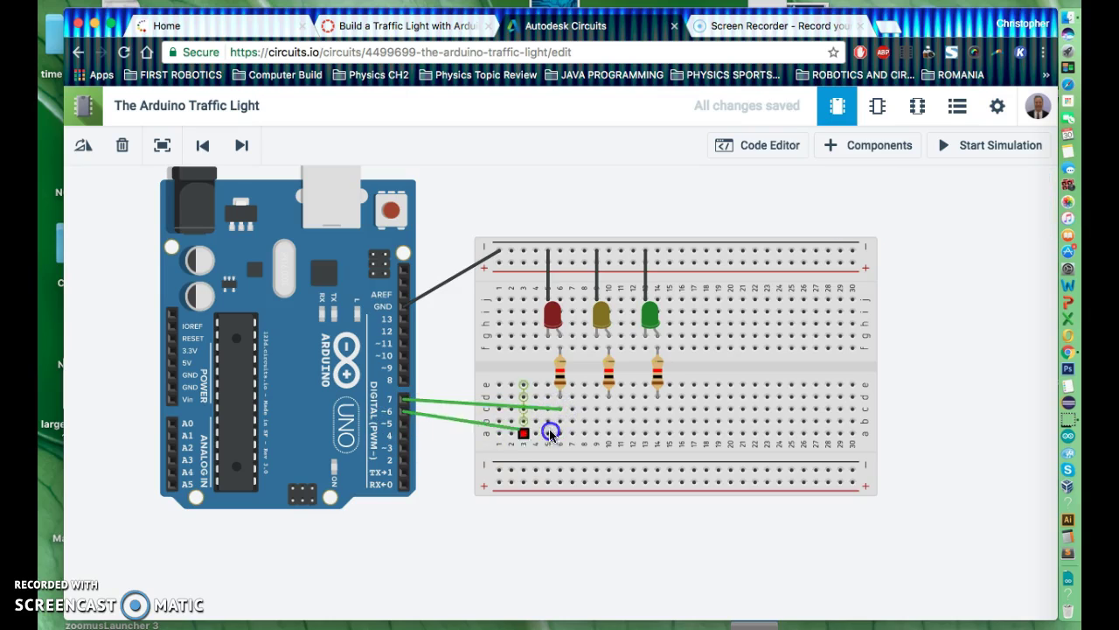
left_click(610, 423)
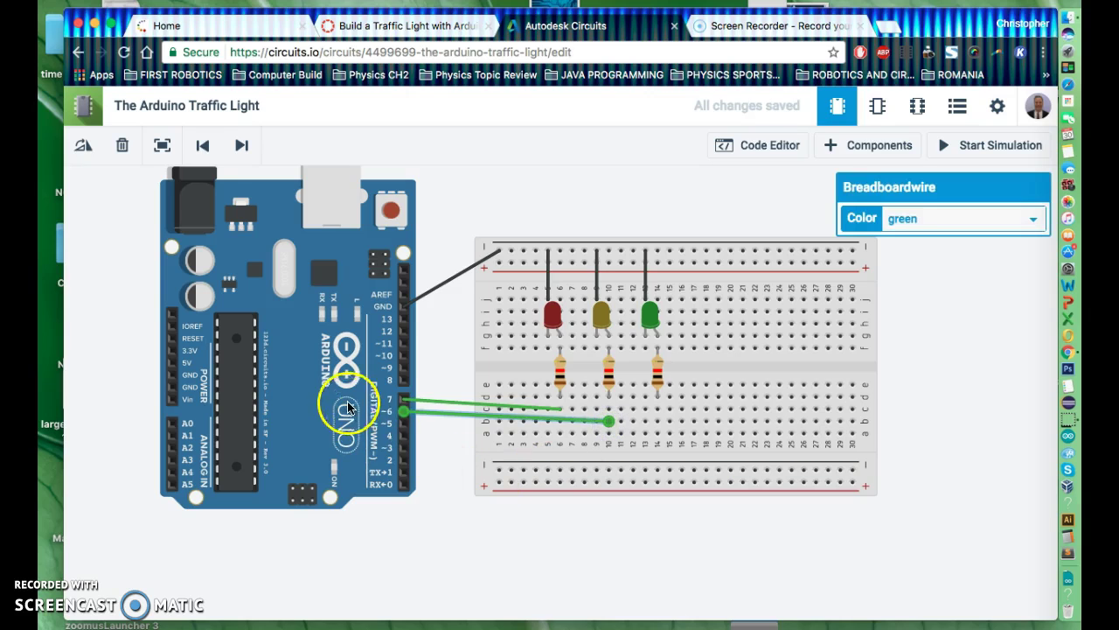
left_click_drag(316, 374, 318, 380)
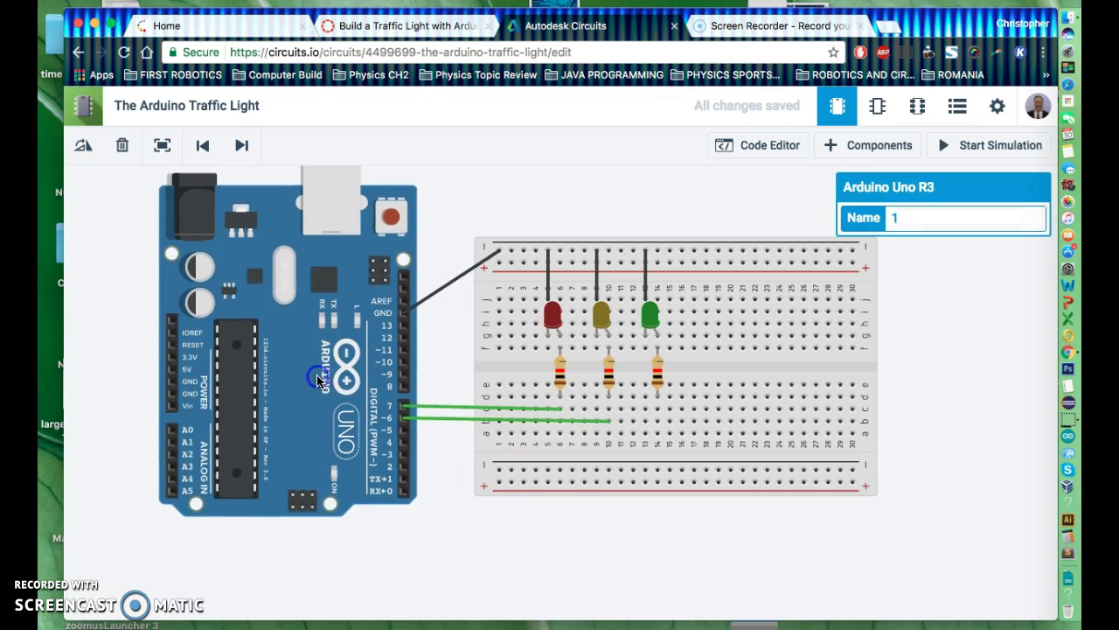
left_click(407, 434)
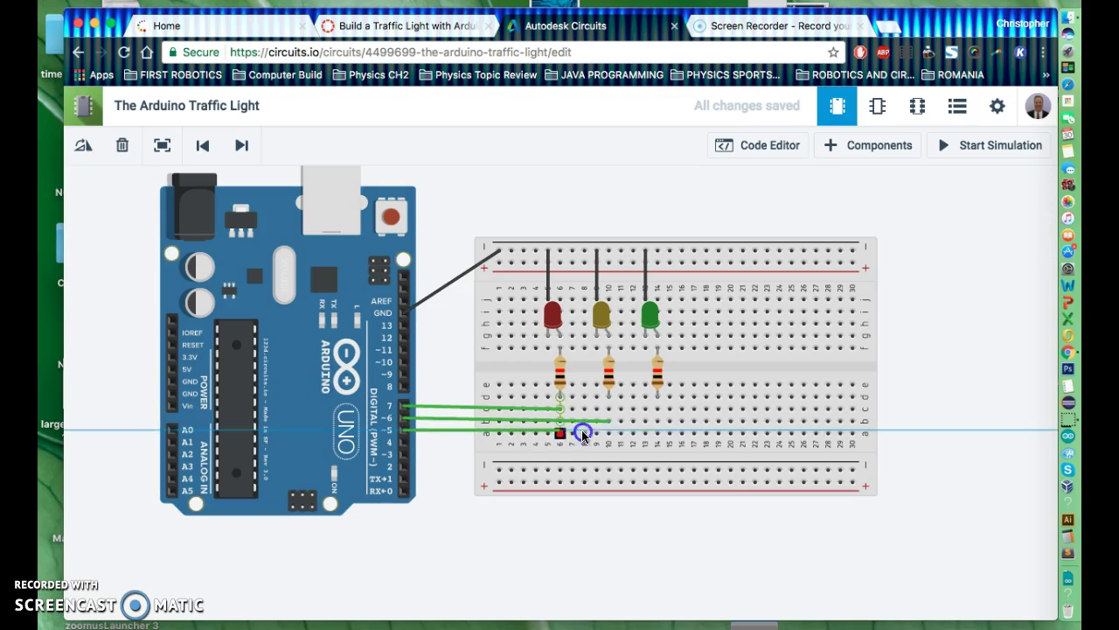
left_click(657, 435)
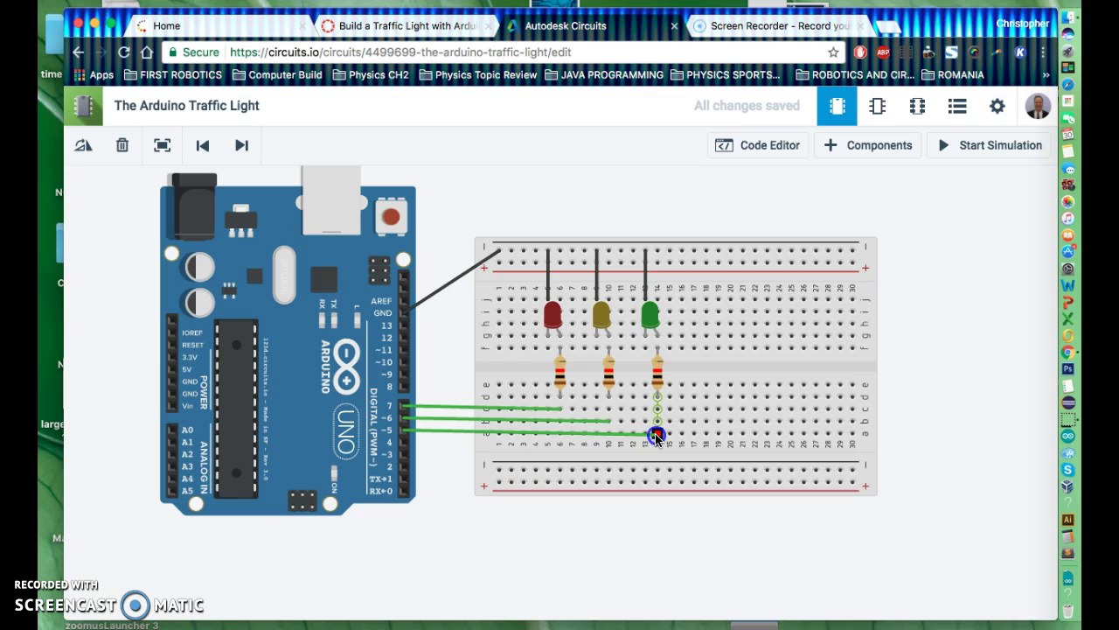
left_click(656, 435)
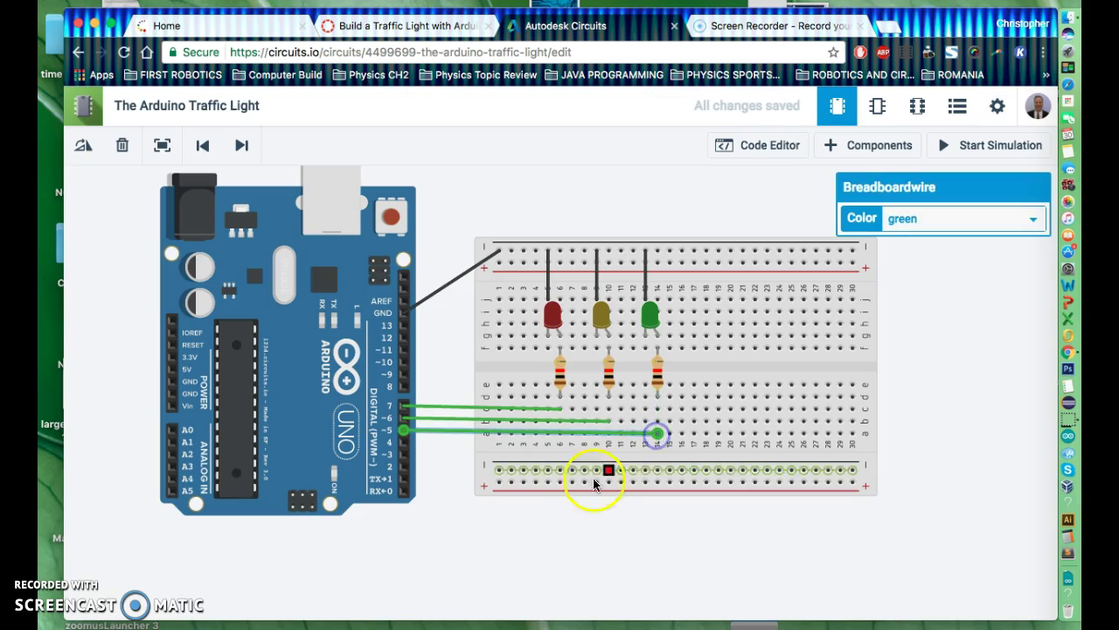
Step: Recolour the pin 6 wire yellow and the pin 7 wire red, leaving pin 5 green
left_click(401, 431)
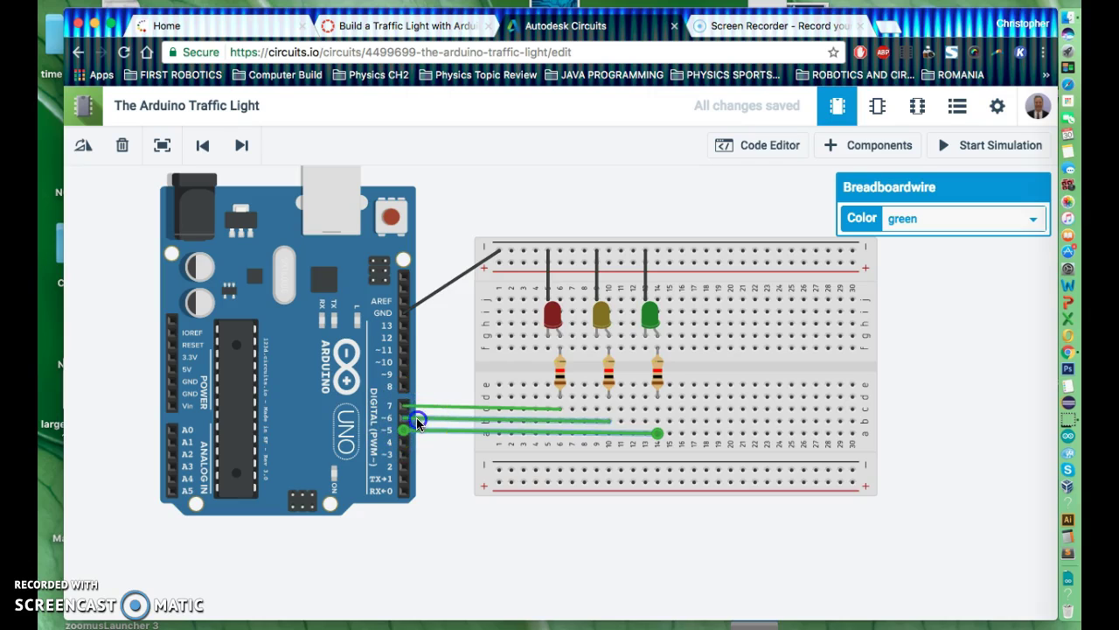
left_click(418, 424)
left_click(996, 218)
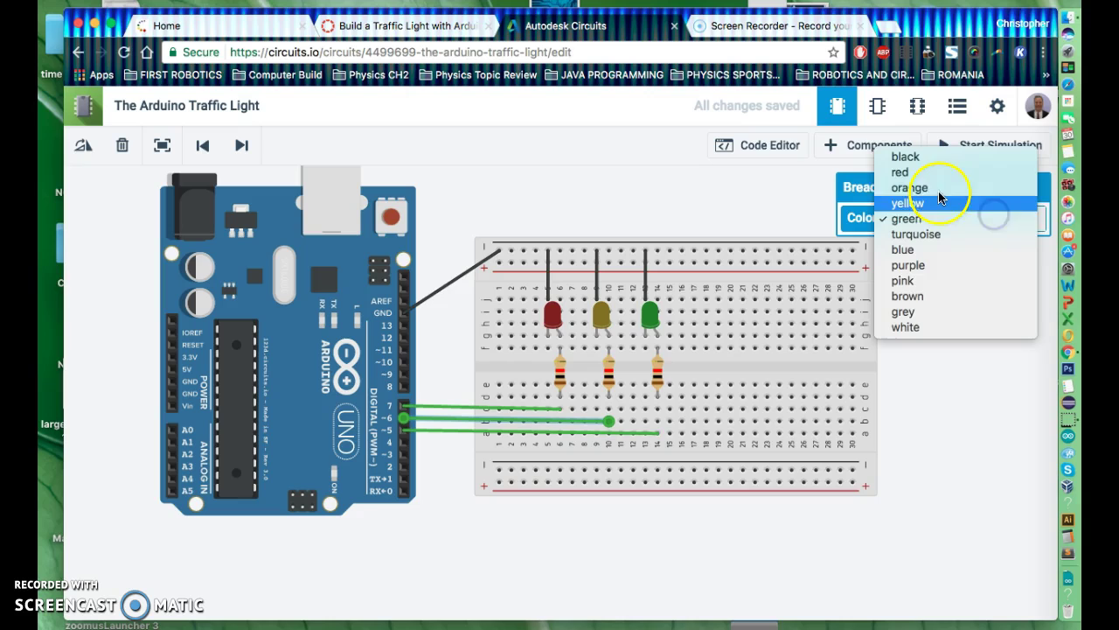
left_click(942, 207)
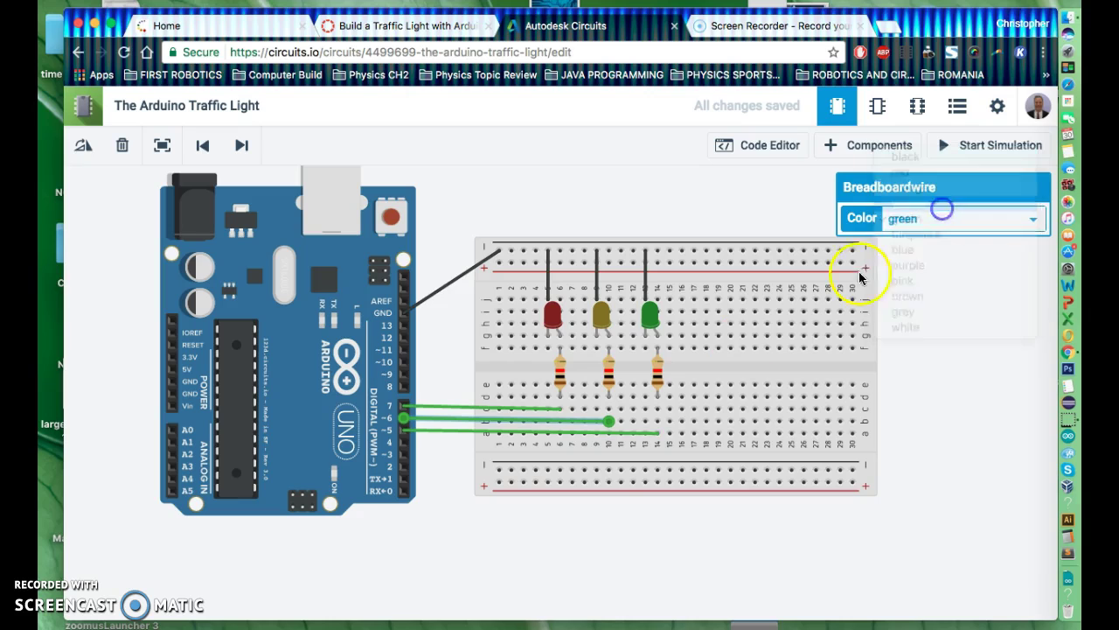
left_click(453, 408)
left_click(1004, 219)
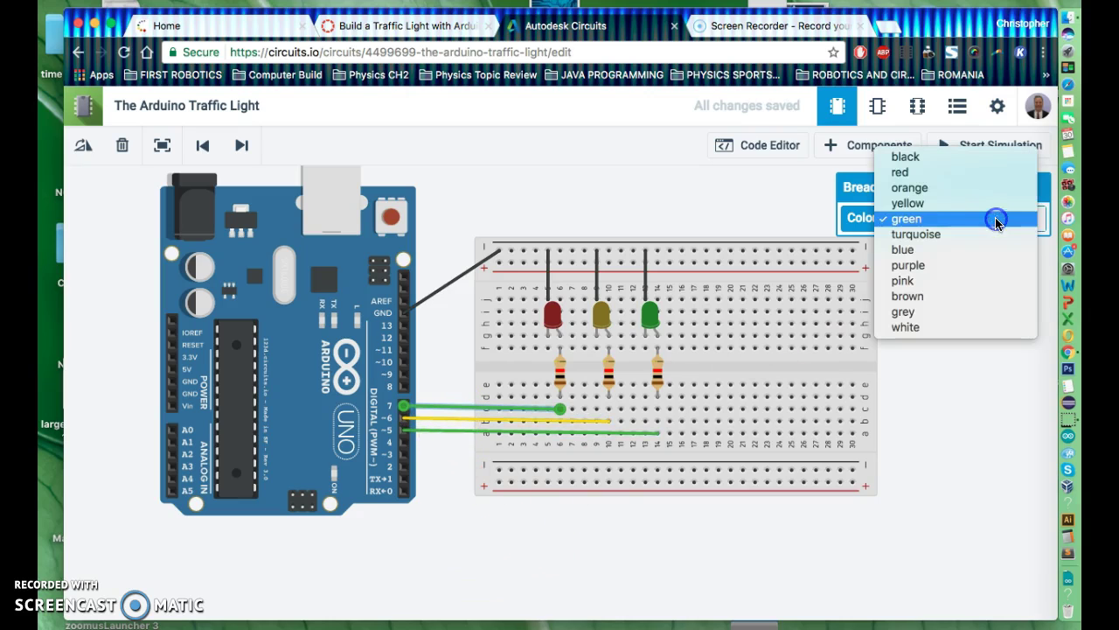
left_click(924, 173)
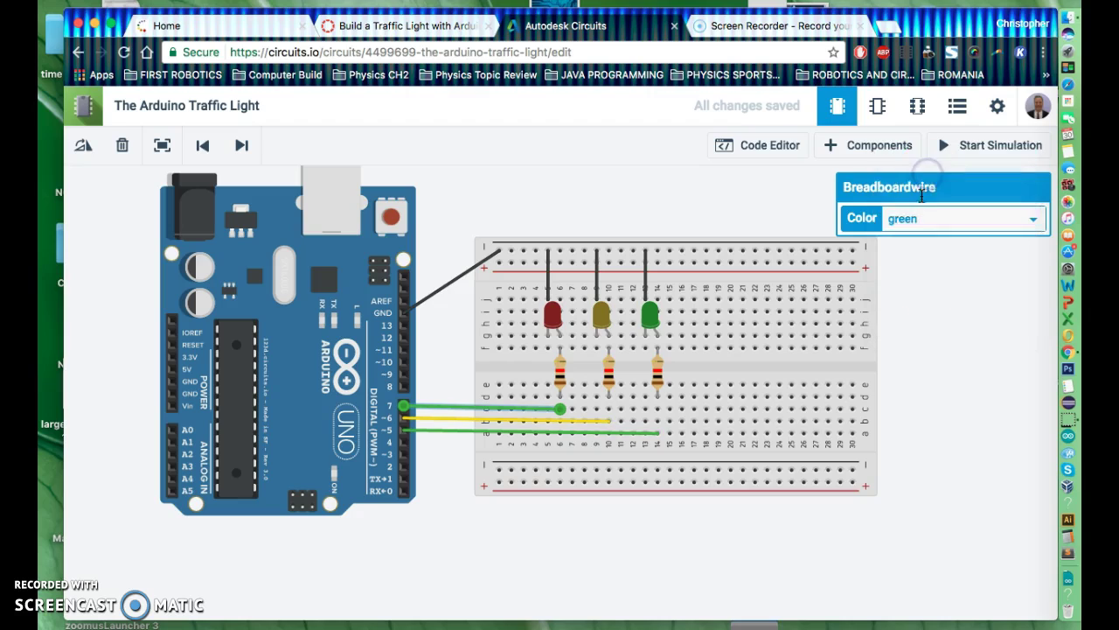
left_click(941, 357)
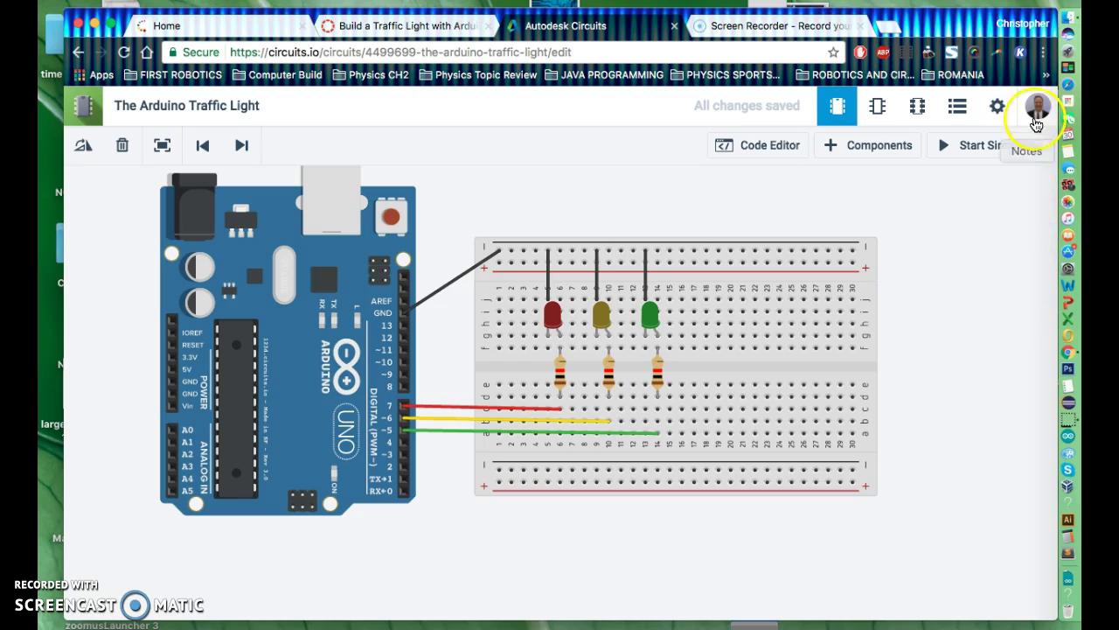
left_click(1003, 147)
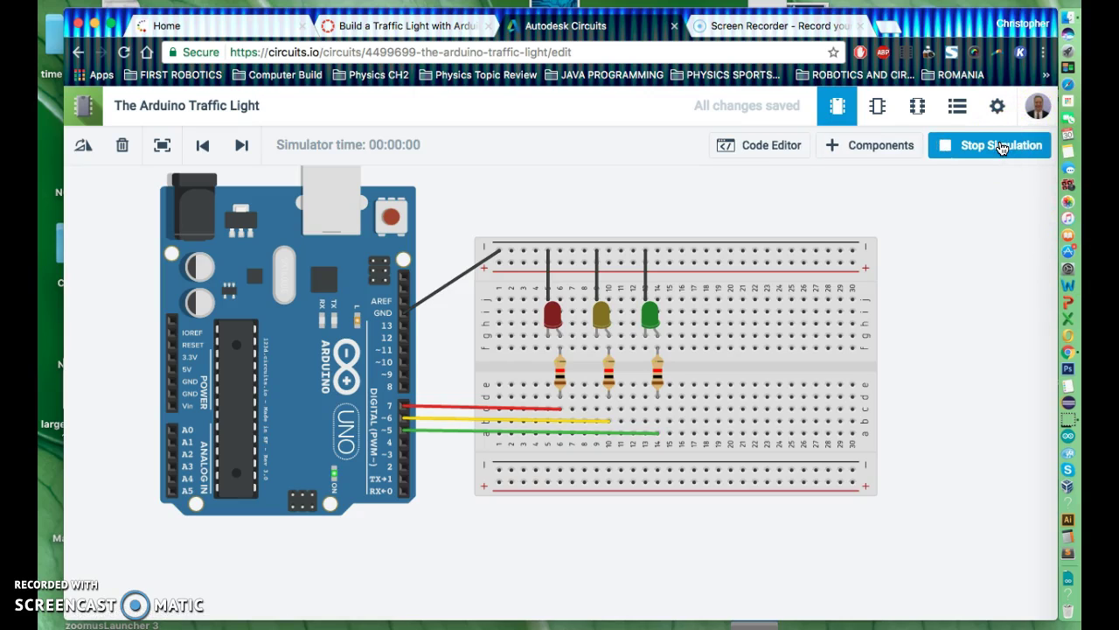
scroll(994, 215, "down", 3)
scroll(993, 221, "up", 3)
left_click_drag(697, 180, 704, 260)
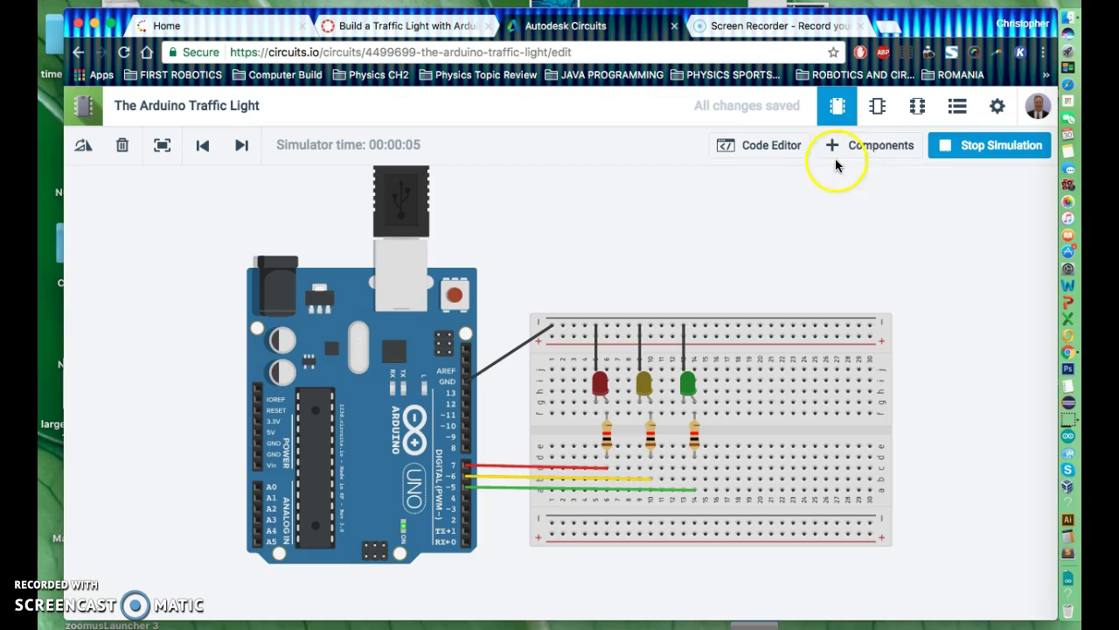
left_click(958, 149)
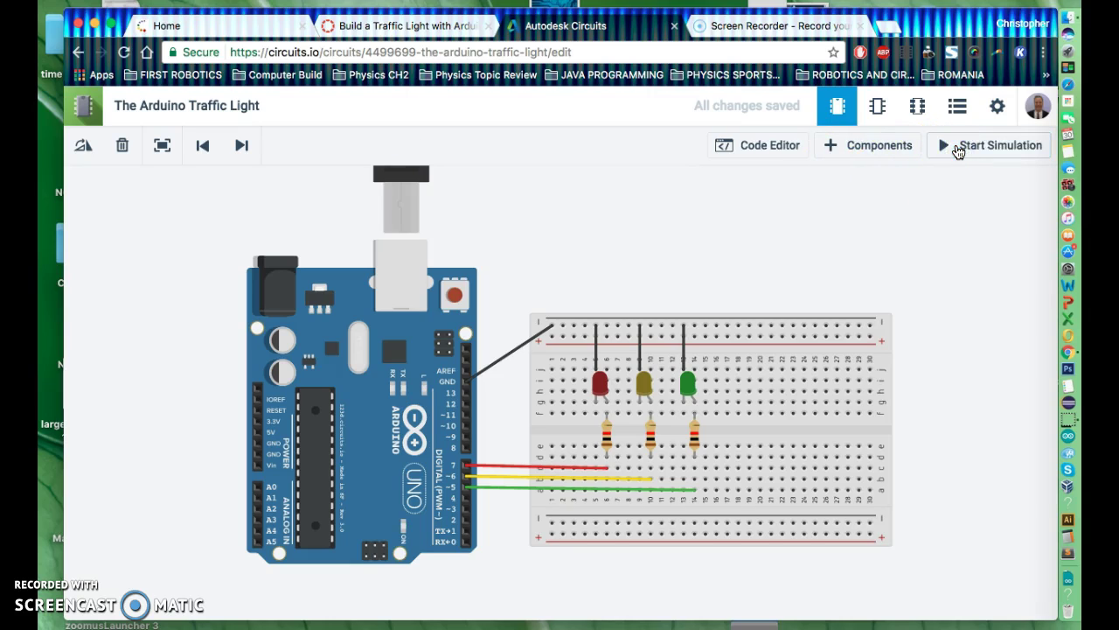
left_click(958, 149)
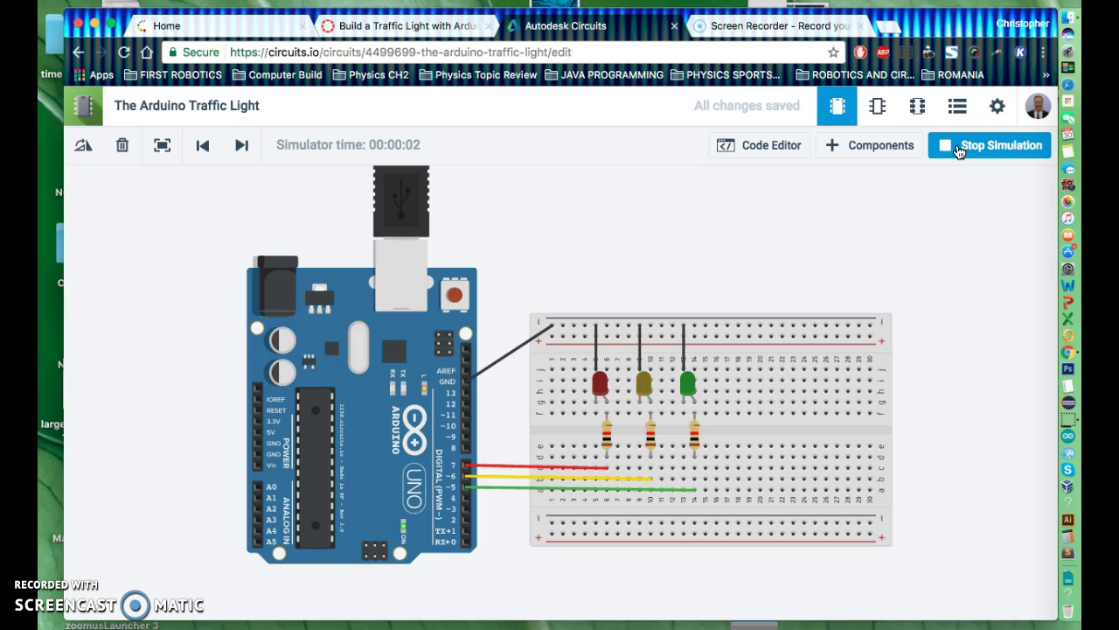
left_click(959, 151)
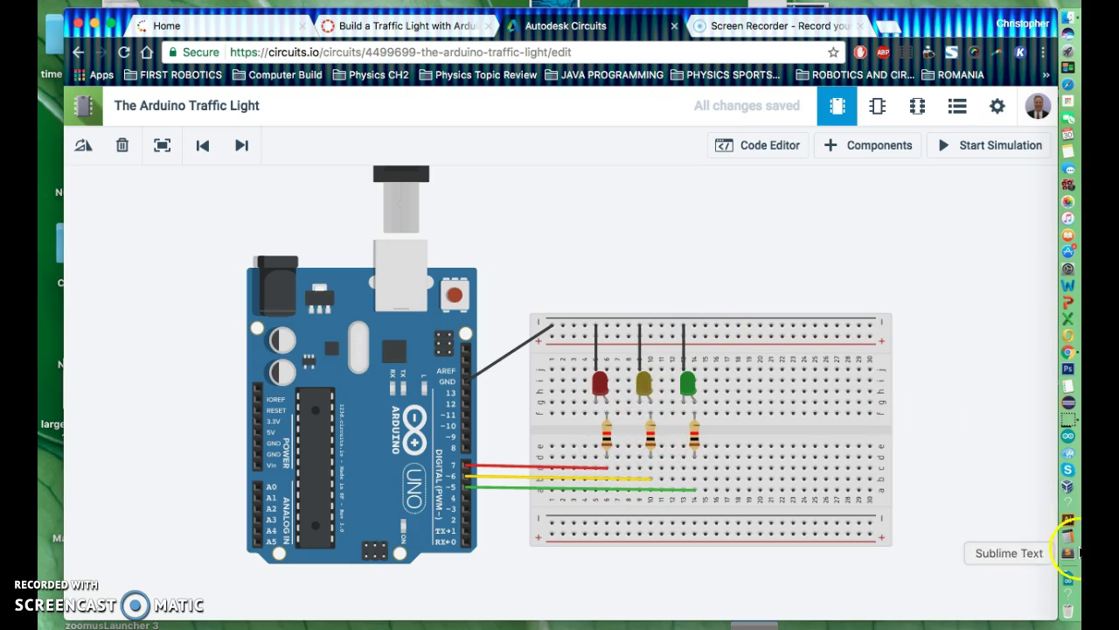
Step: Open Calculator and compute 5 − 2 = 3
left_click(1068, 542)
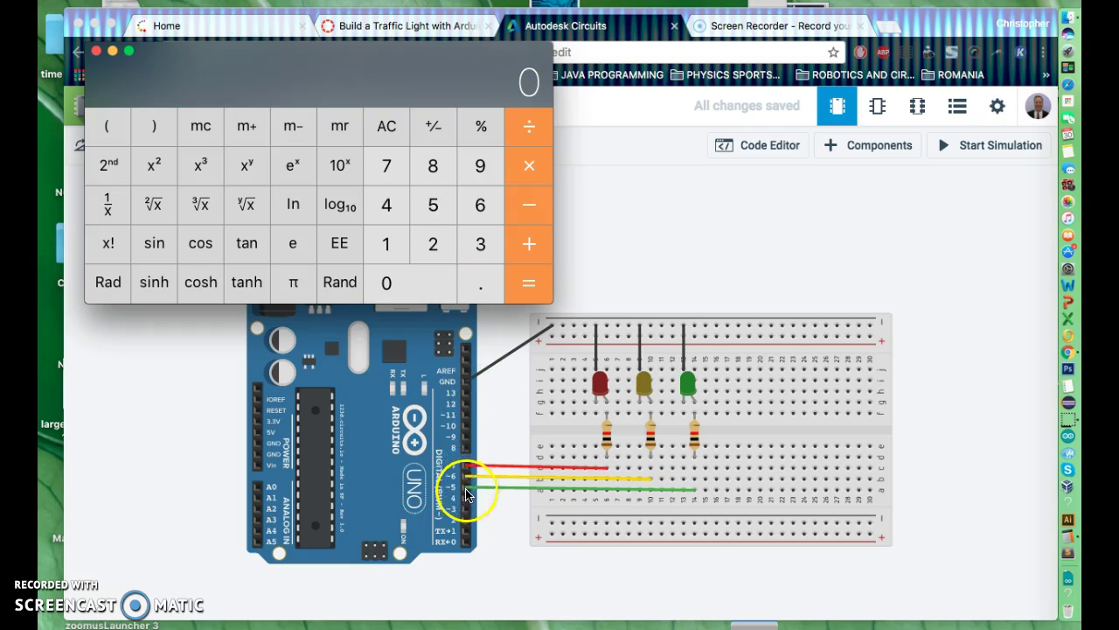
left_click(441, 213)
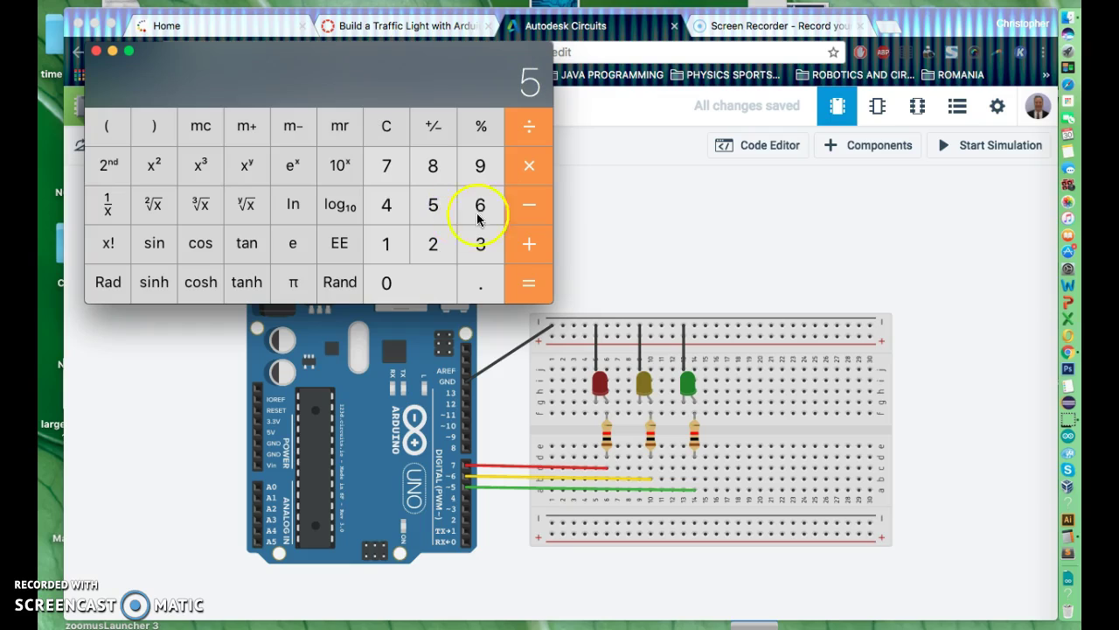
left_click(534, 210)
left_click(433, 244)
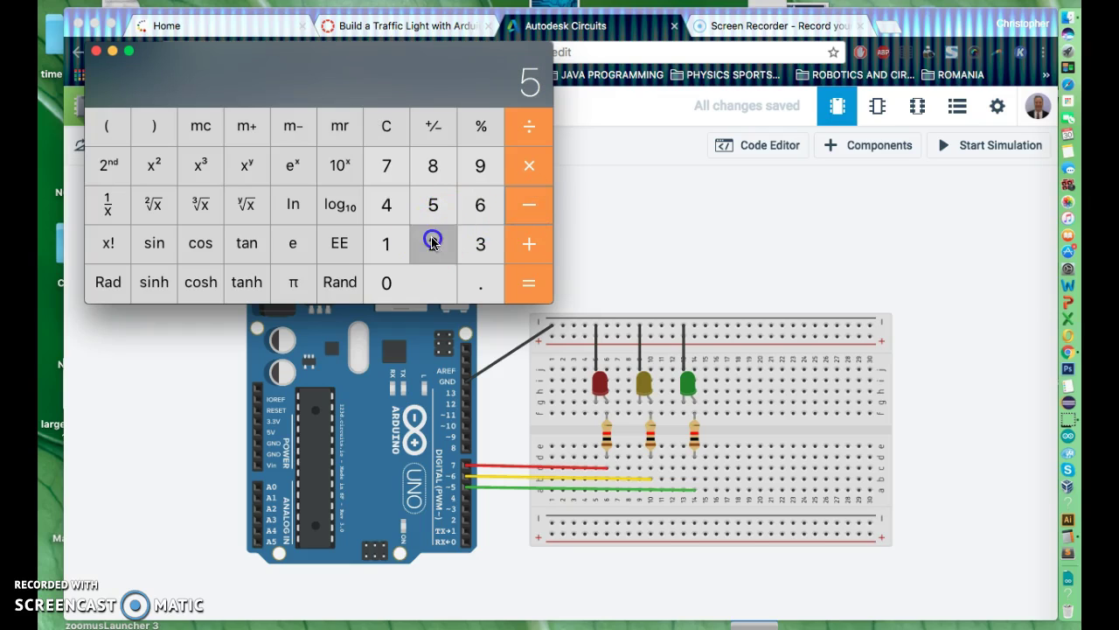
left_click(527, 289)
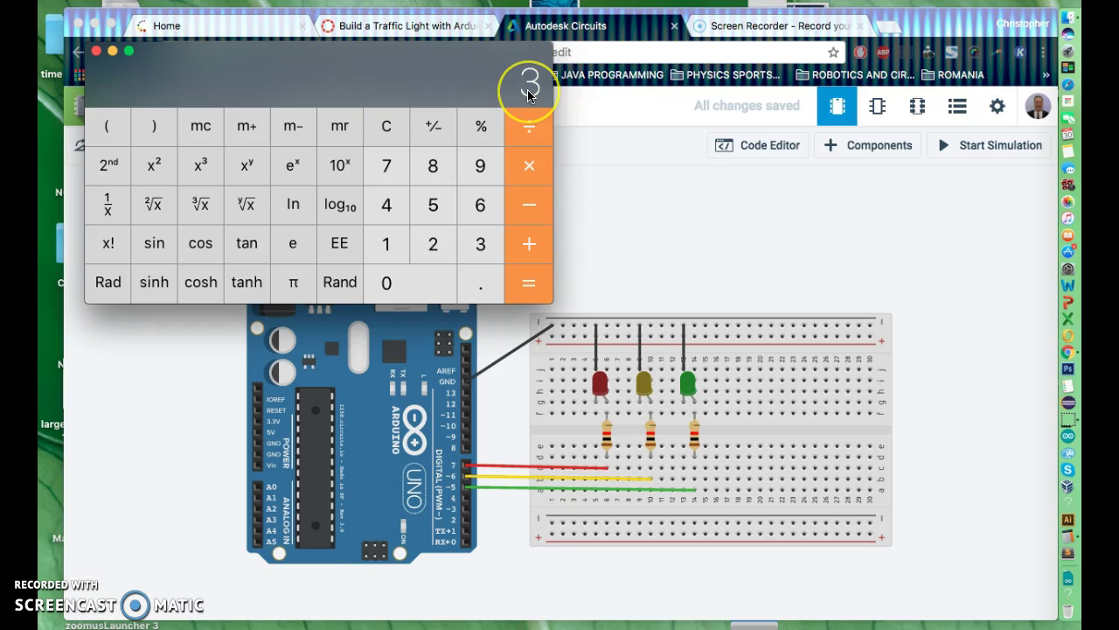
Step: Enter 3 ÷ 0.019 in Calculator, then close it
left_click(528, 166)
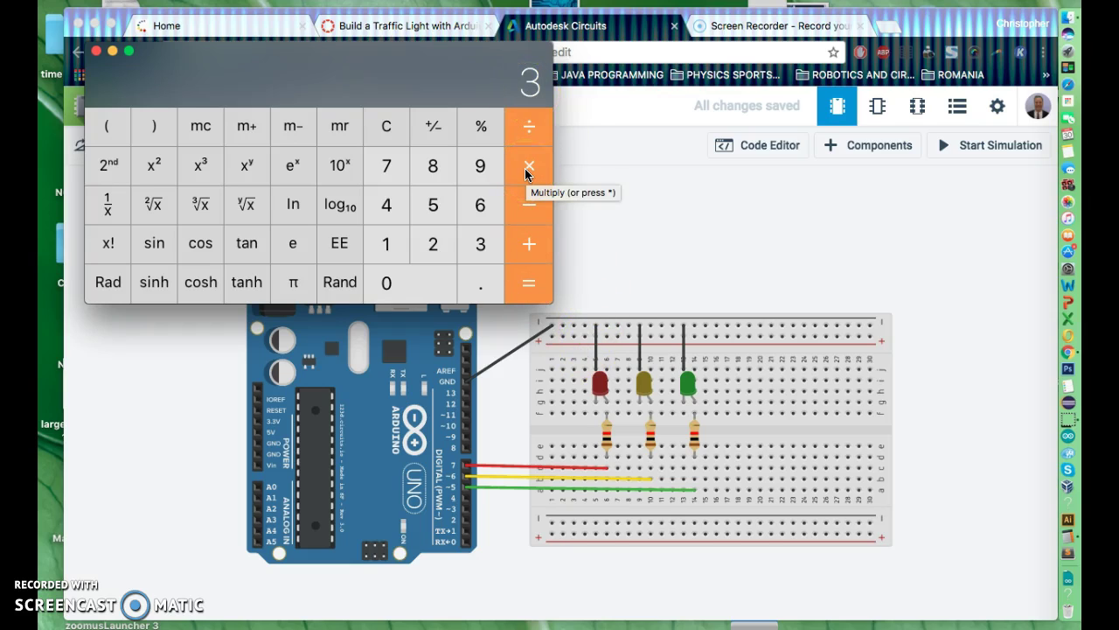
left_click(528, 140)
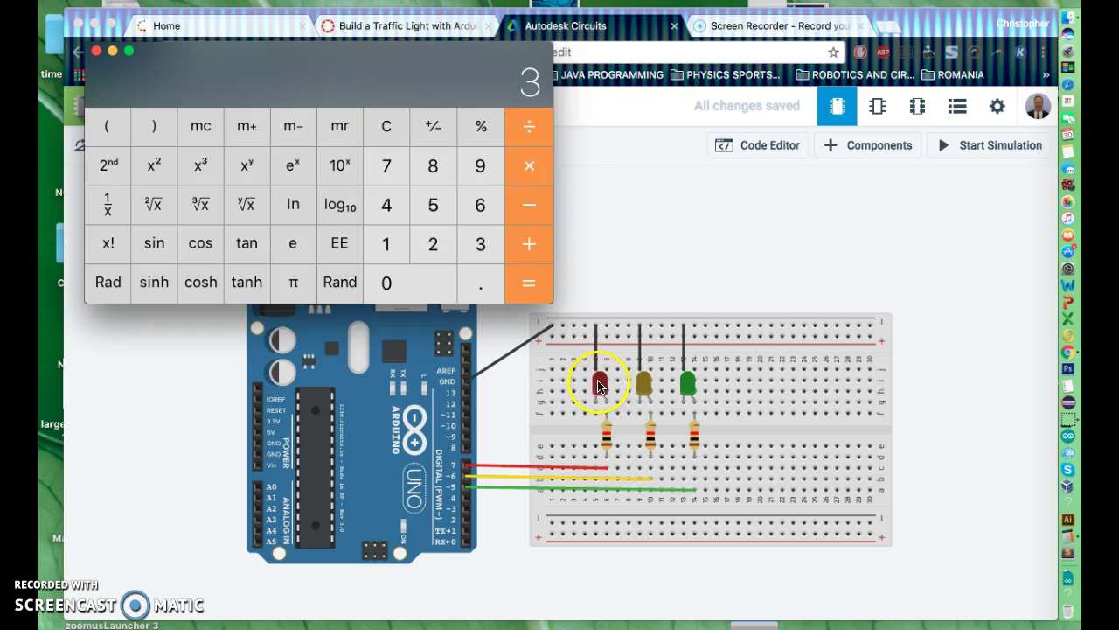
left_click(529, 124)
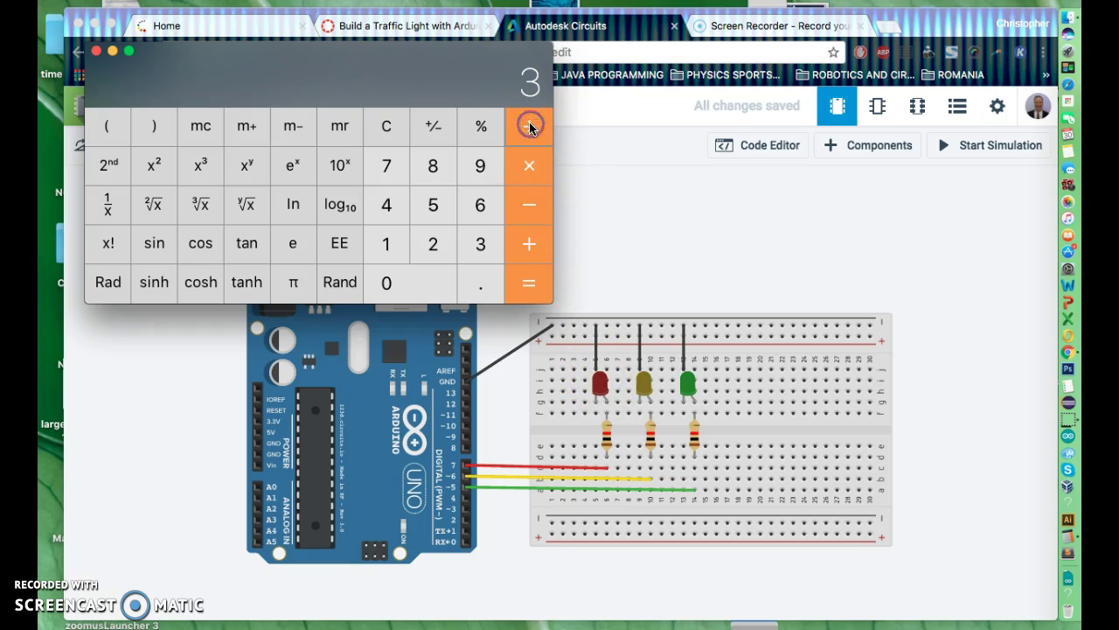
left_click(477, 284)
left_click(390, 282)
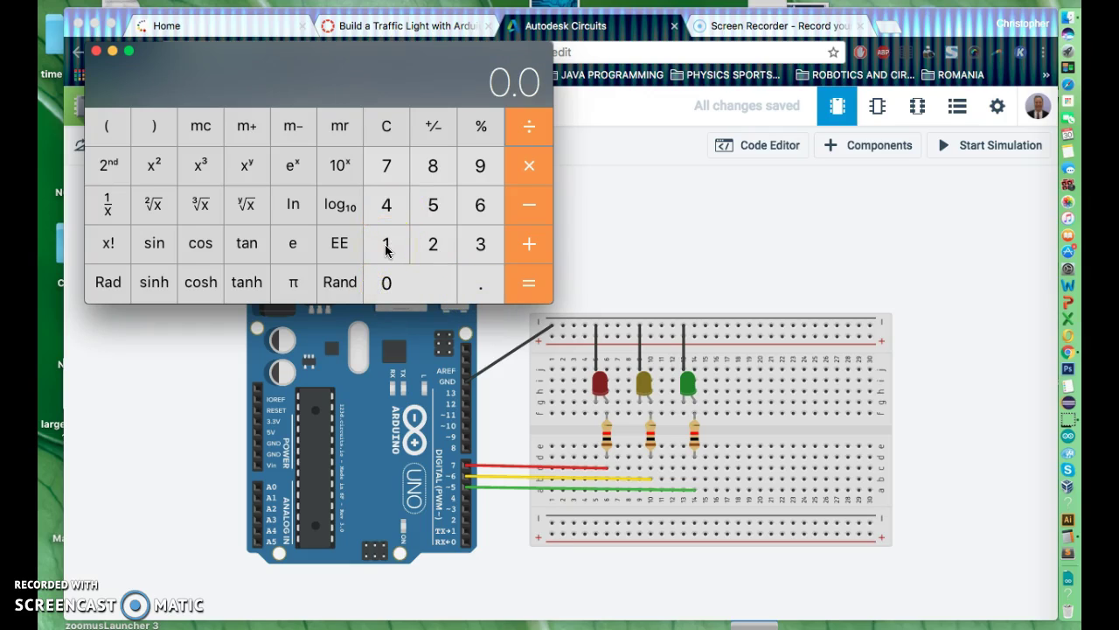
left_click(386, 248)
left_click(477, 167)
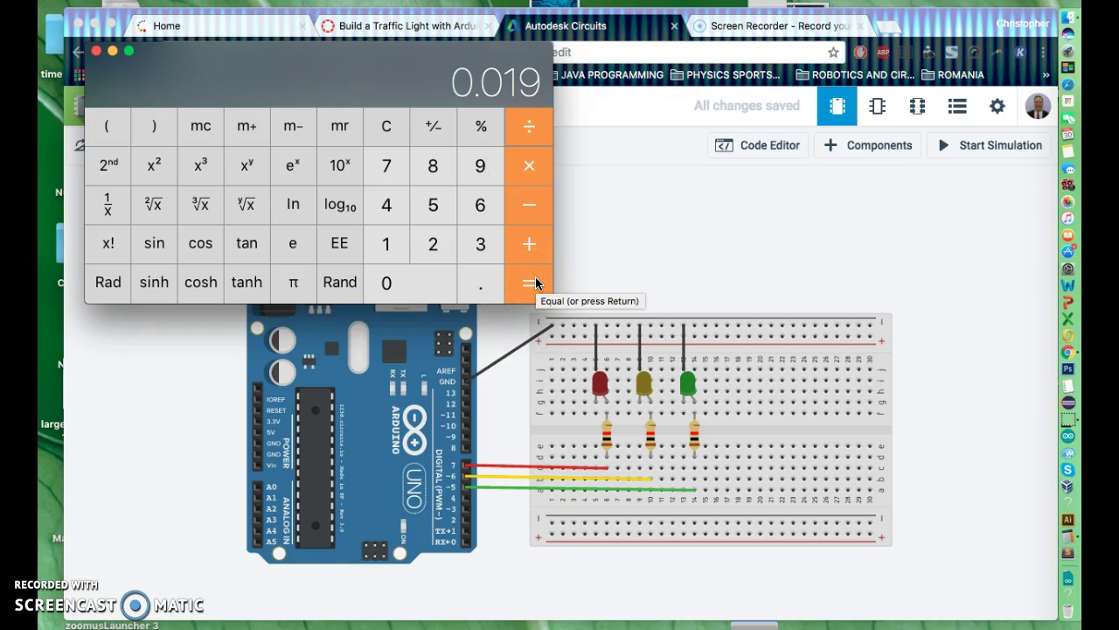
left_click_drag(569, 421, 672, 436)
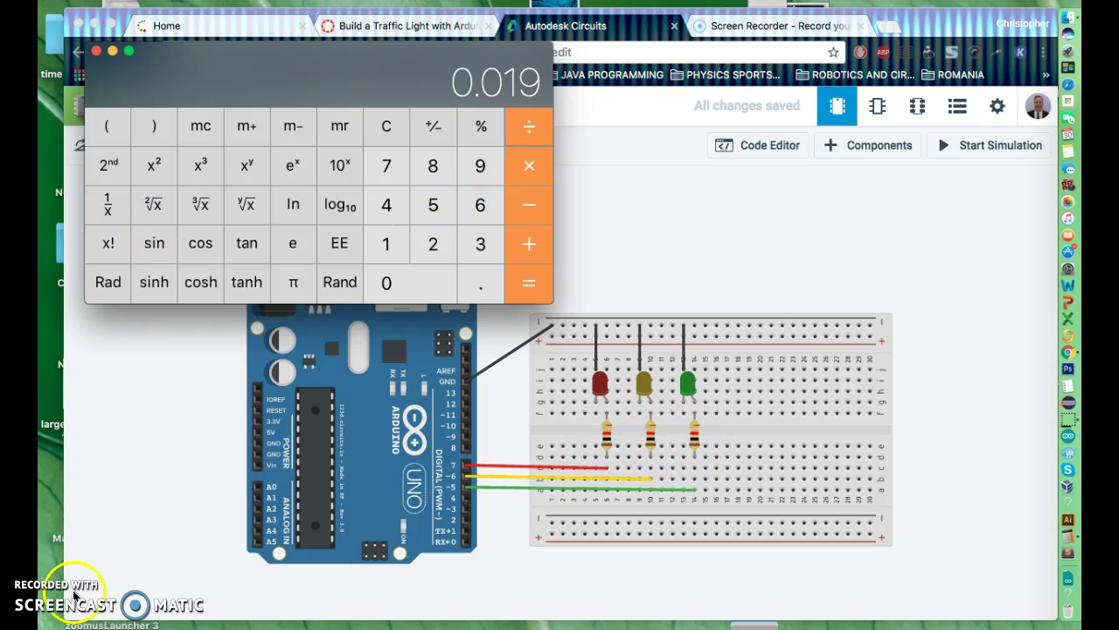
left_click(224, 578)
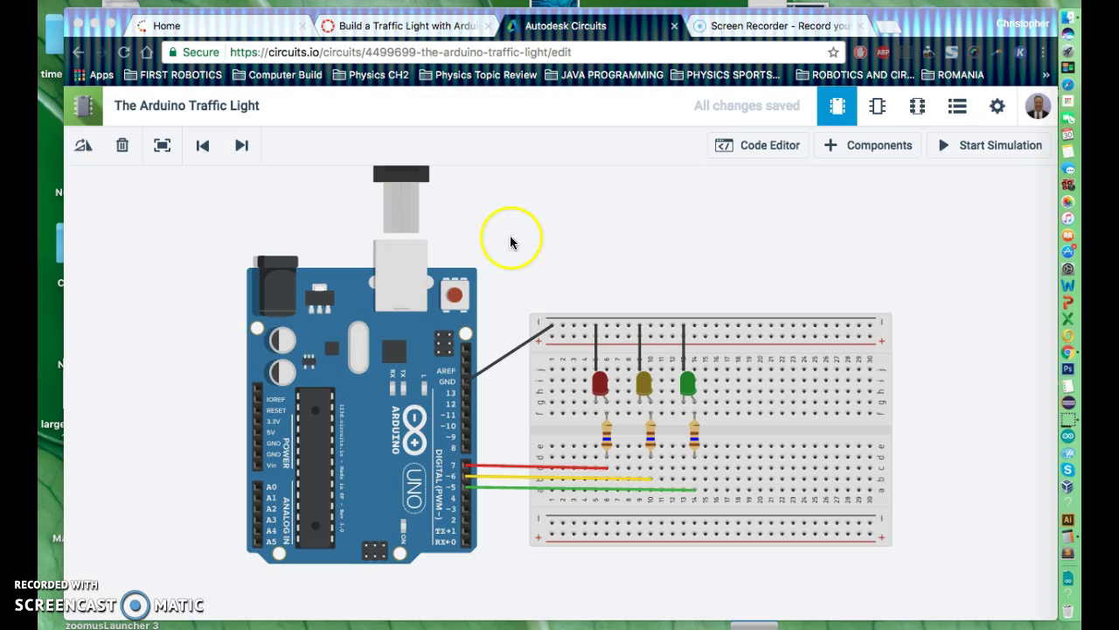
Step: Show the Blink sketch in an enlarged code area and select line 3's led declaration
left_click(771, 147)
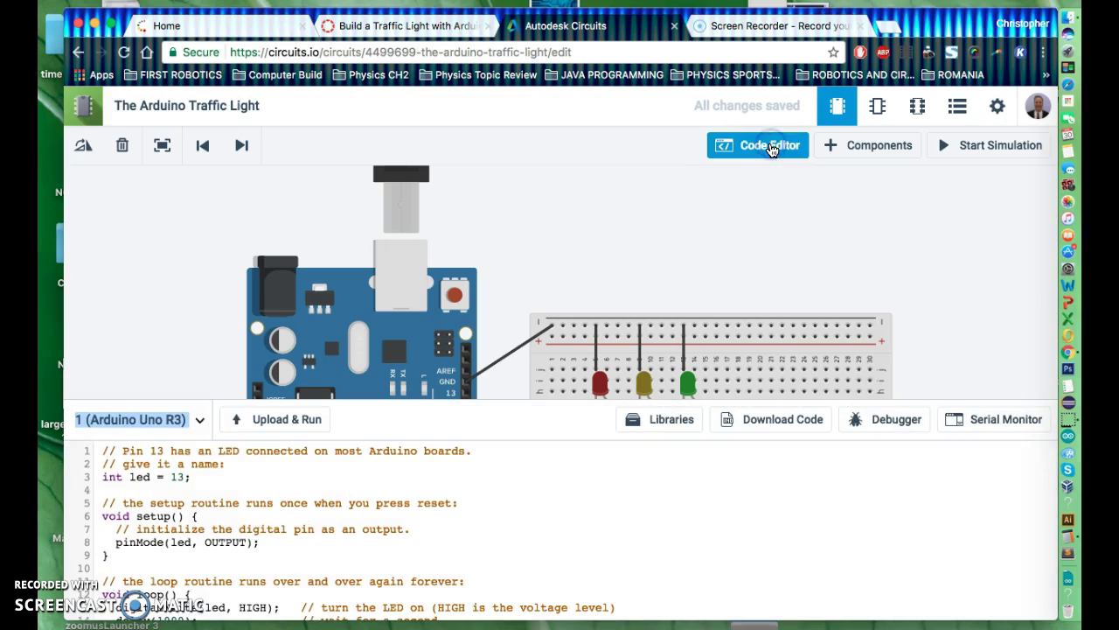
left_click_drag(553, 399, 555, 178)
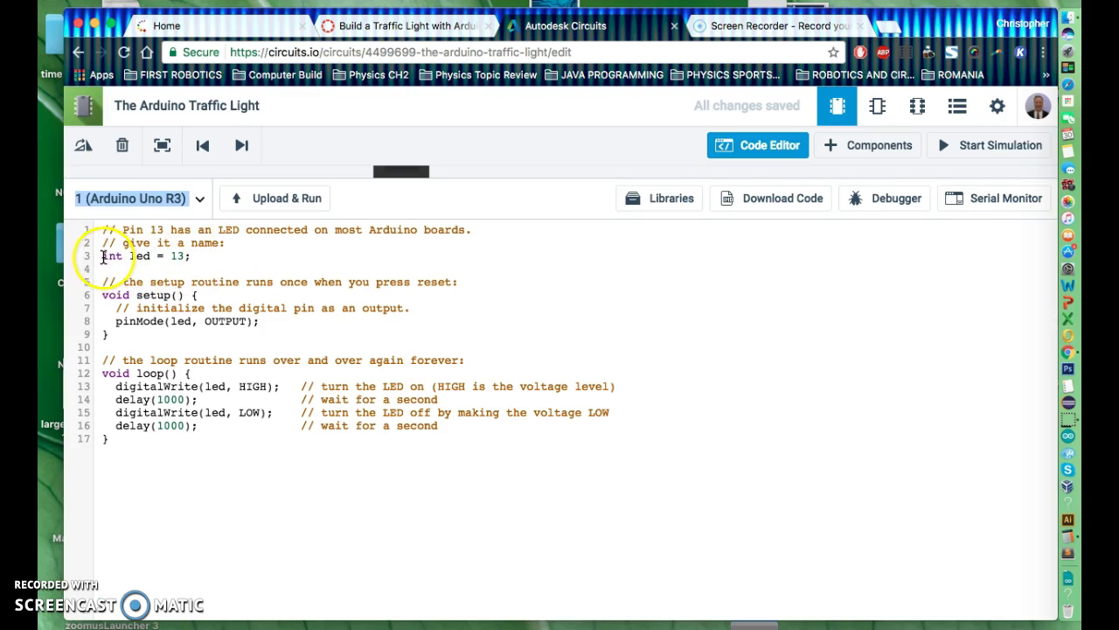
left_click_drag(98, 256, 200, 257)
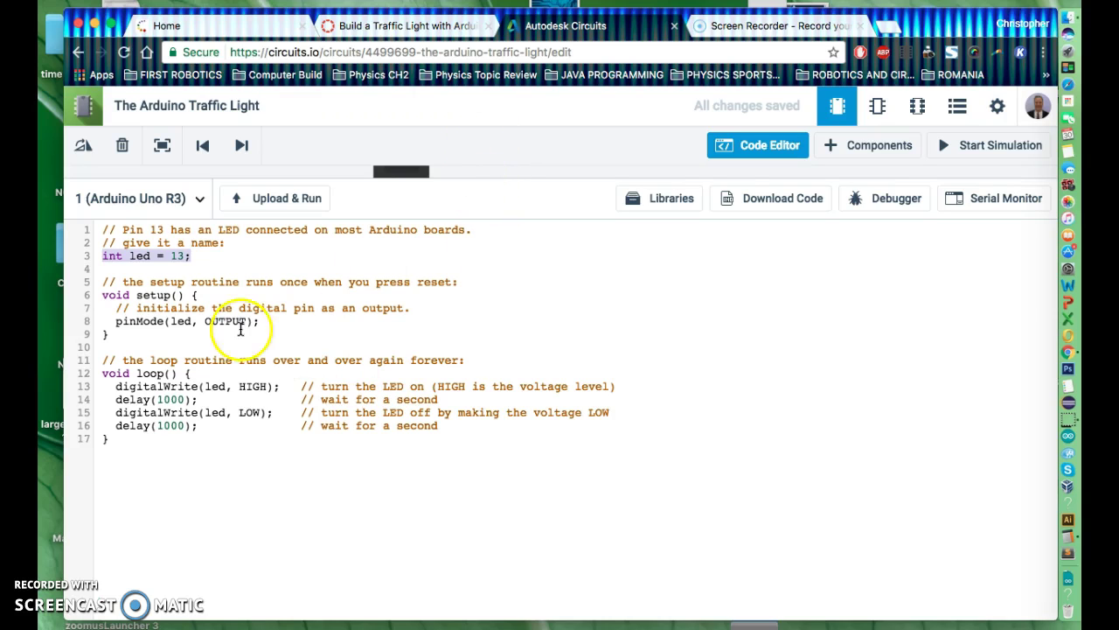
Step: Rename the led variable on line 3 to ledR
left_click(152, 256)
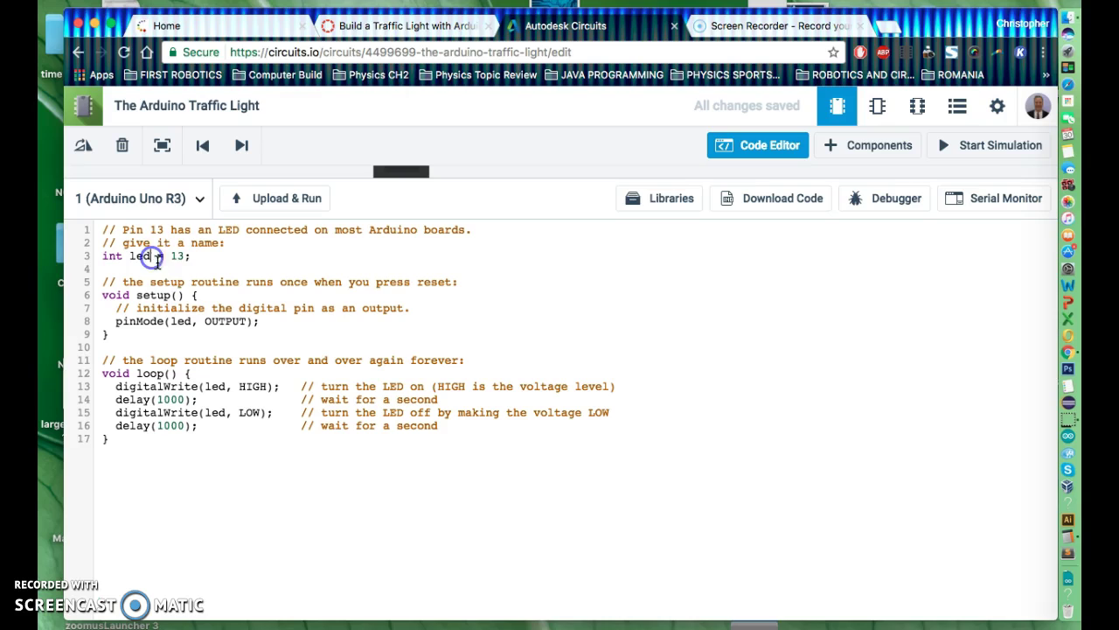
type("1")
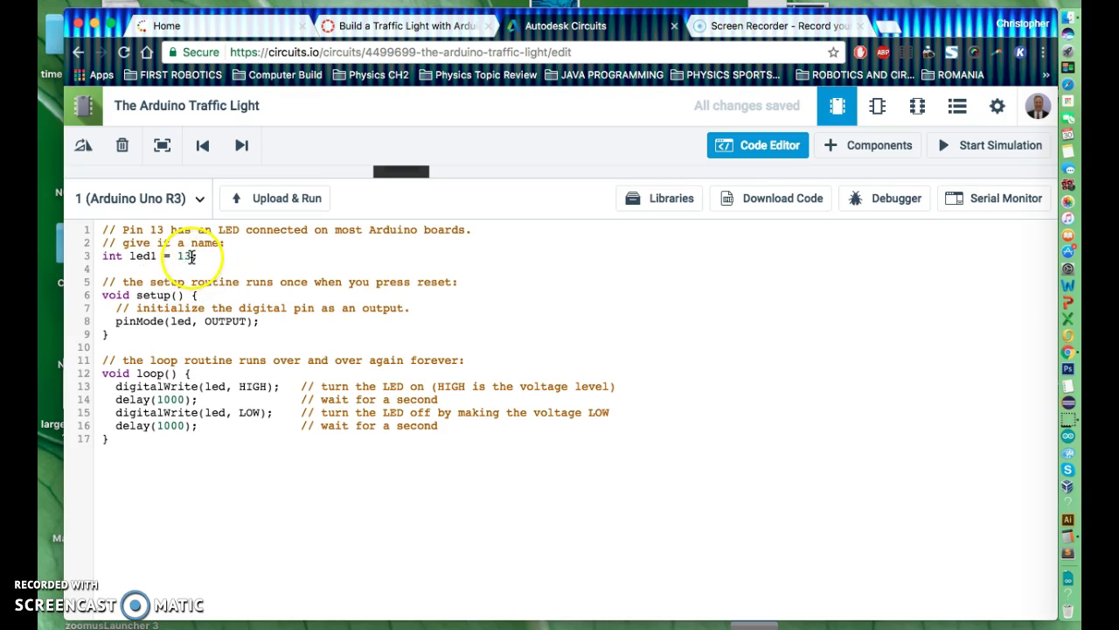
double_click(187, 256)
left_click(157, 256)
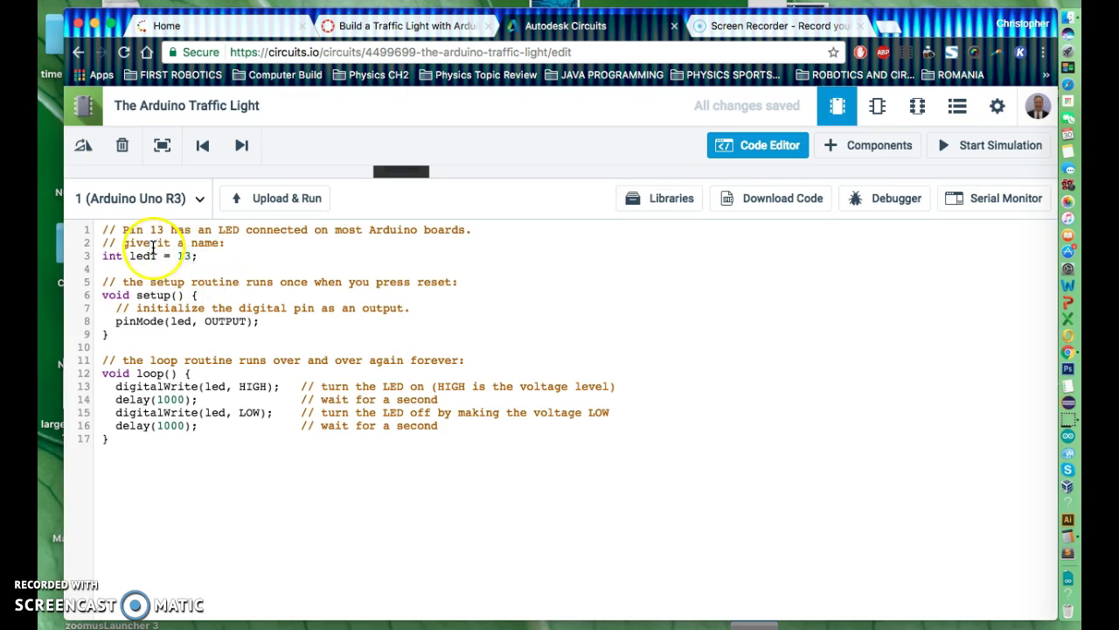
key("BackSpace")
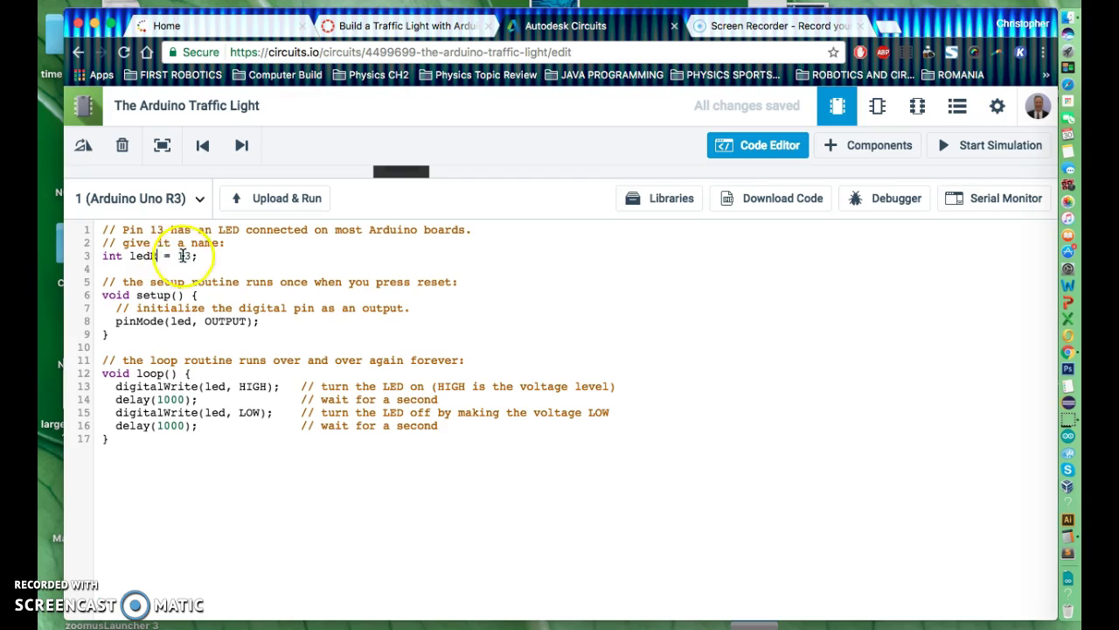
type("R")
double_click(188, 255)
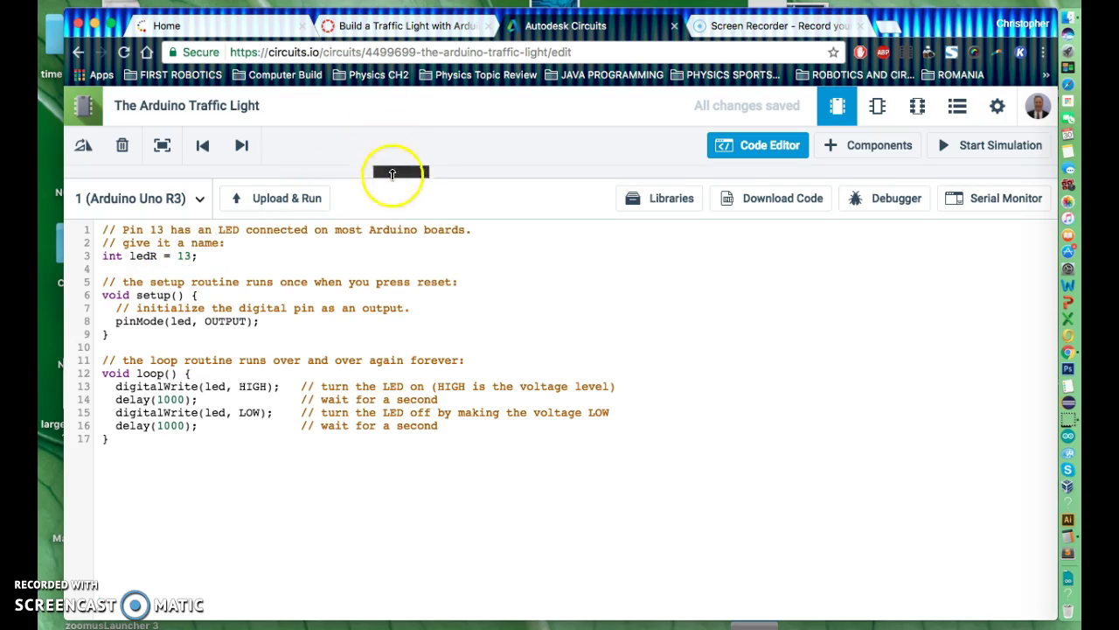
left_click_drag(410, 183, 475, 131)
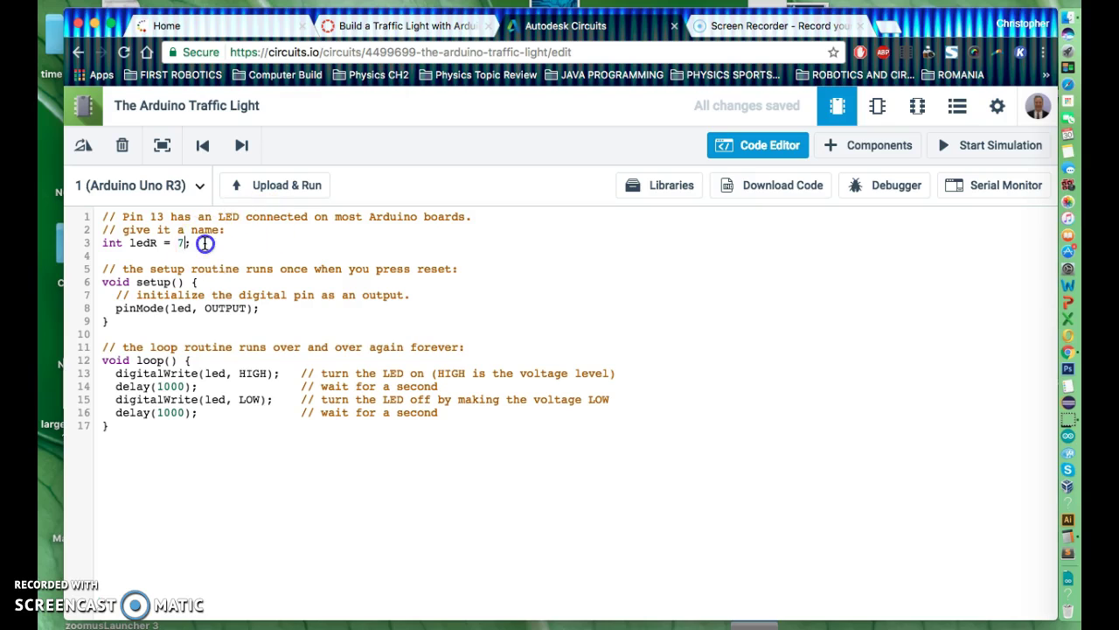
Step: Copy the ledR declaration onto two new lines and set the first copy's value to 8
left_click_drag(207, 243, 94, 244)
key("super+c")
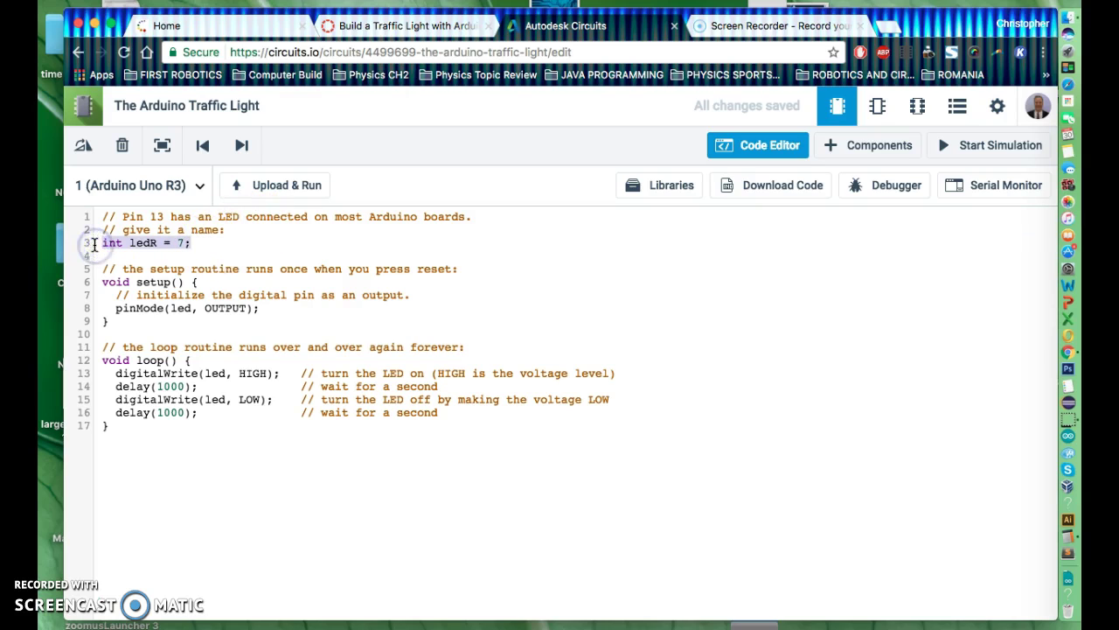
left_click(200, 243)
key("Return")
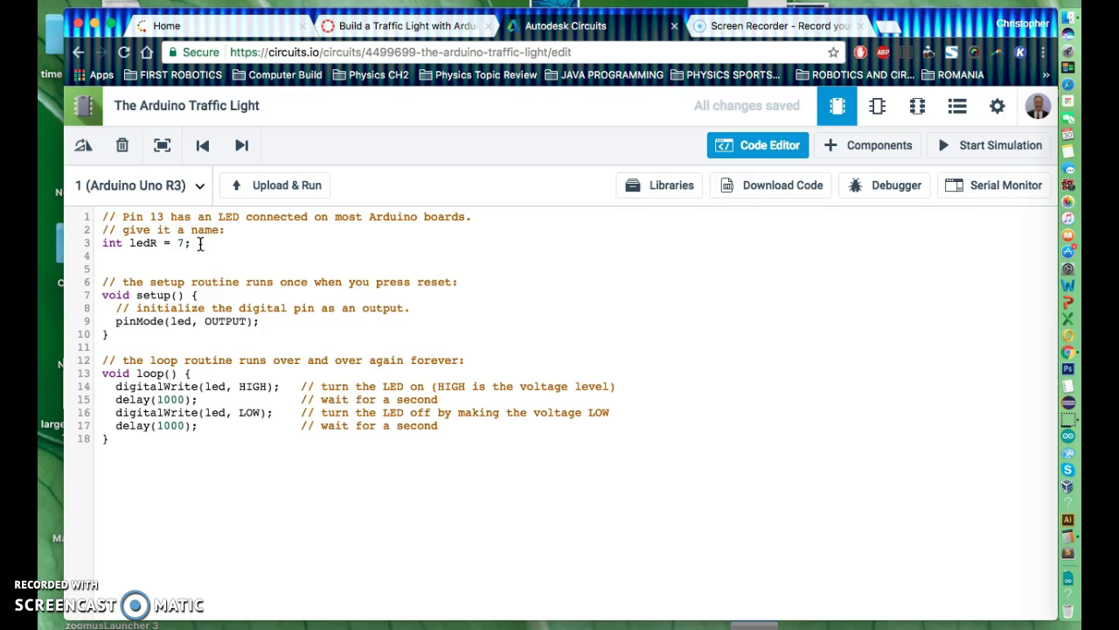
key("super+v")
key("Return")
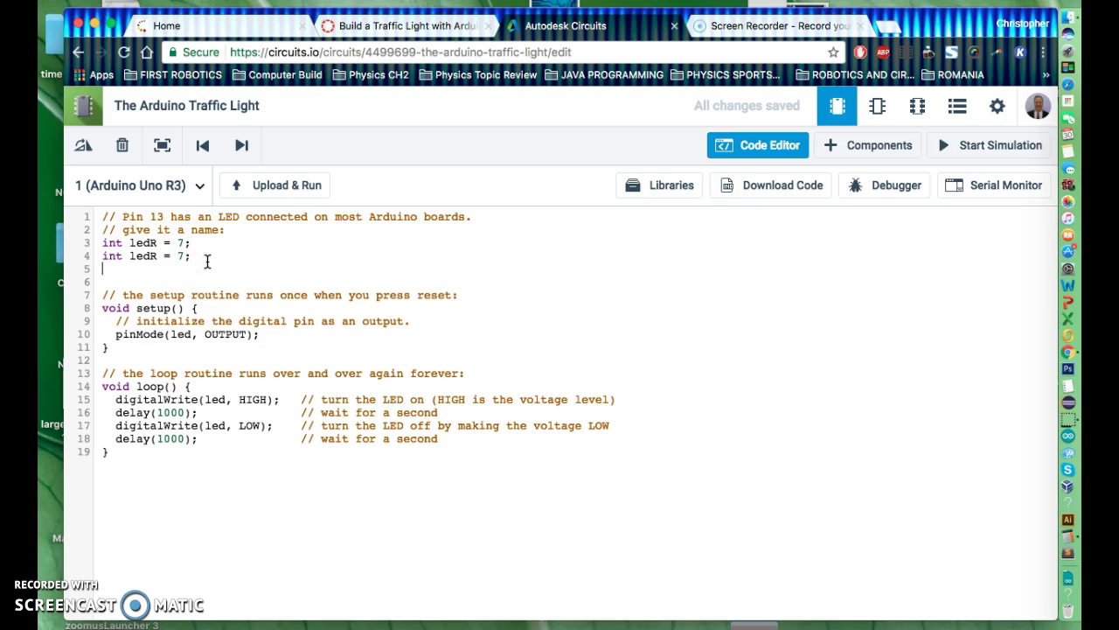
key("super+v")
left_click(152, 256)
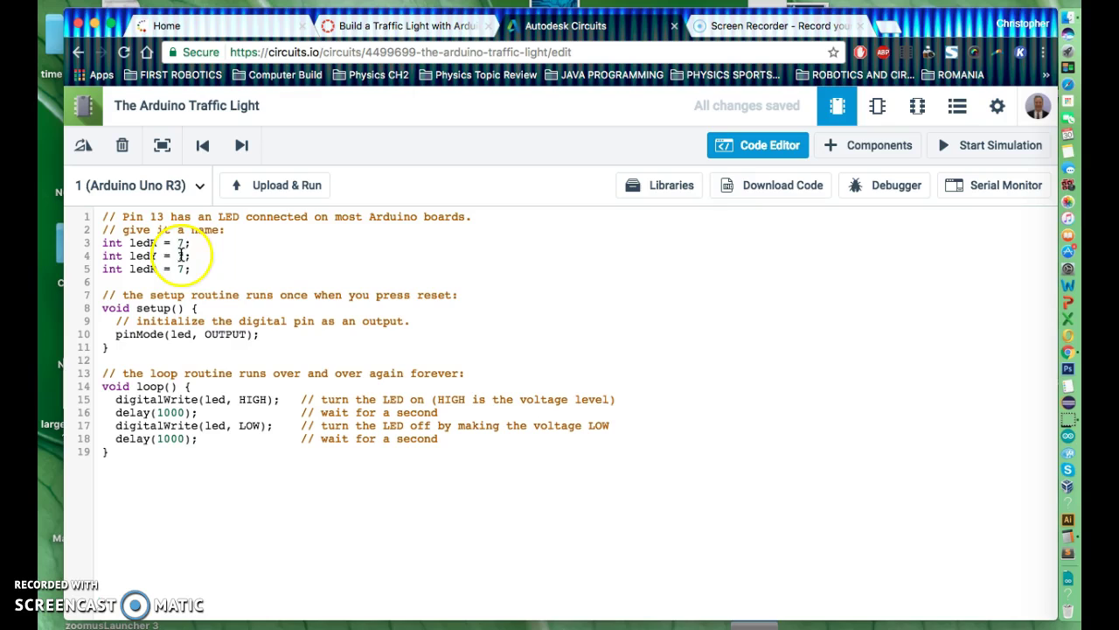
left_click(186, 256)
type("8")
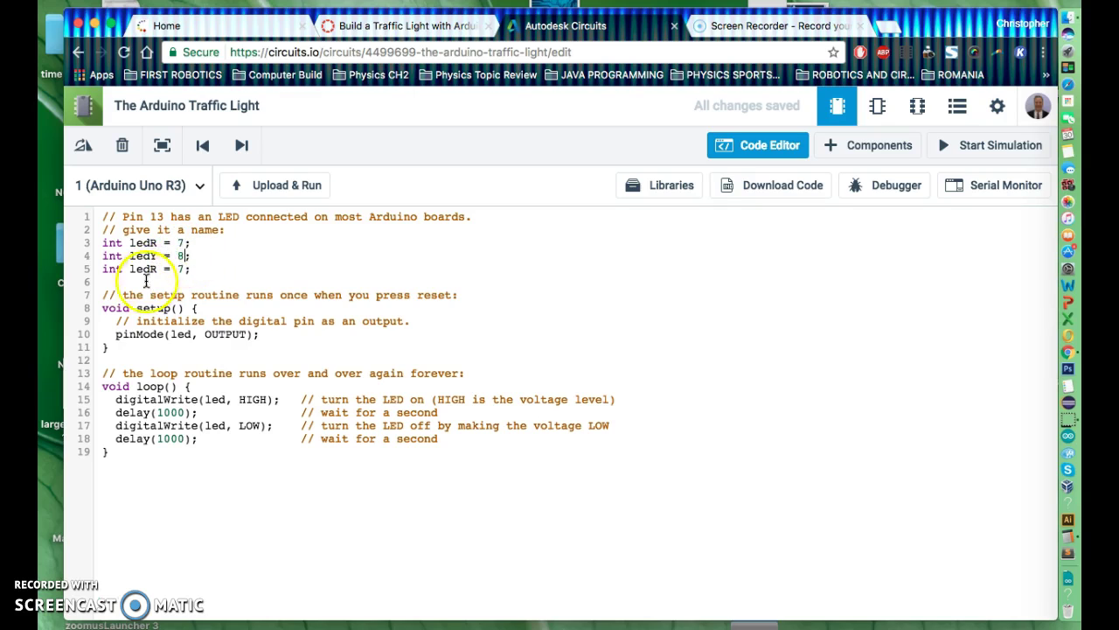
Step: Rename the third declaration to ledG and lower the code panel to reveal the circuit
left_click(154, 270)
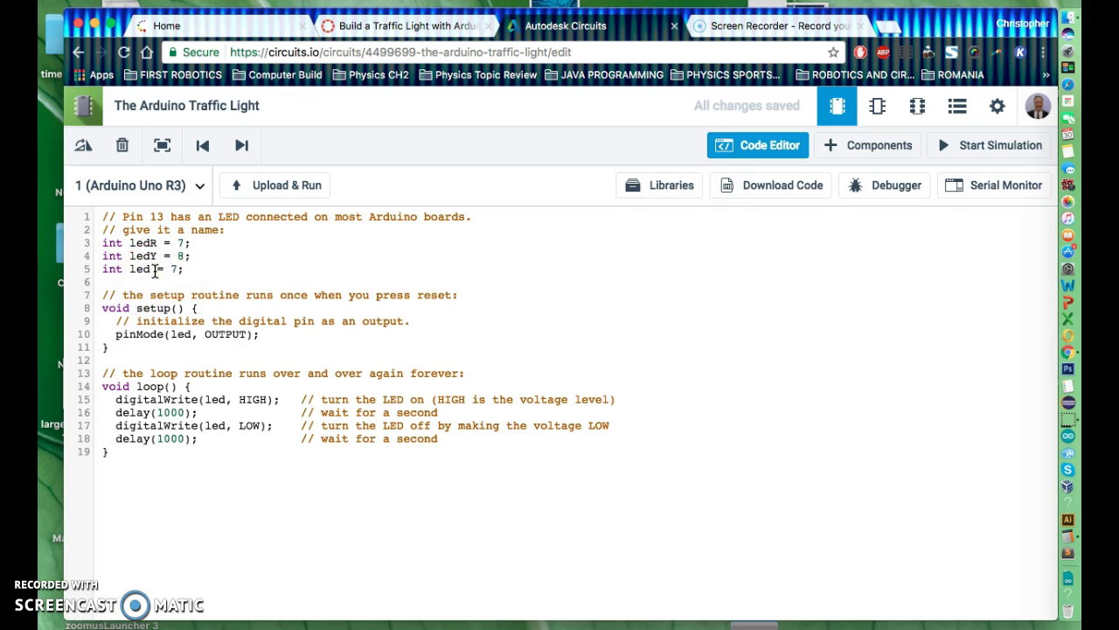
key("BackSpace")
type("G")
left_click(185, 268)
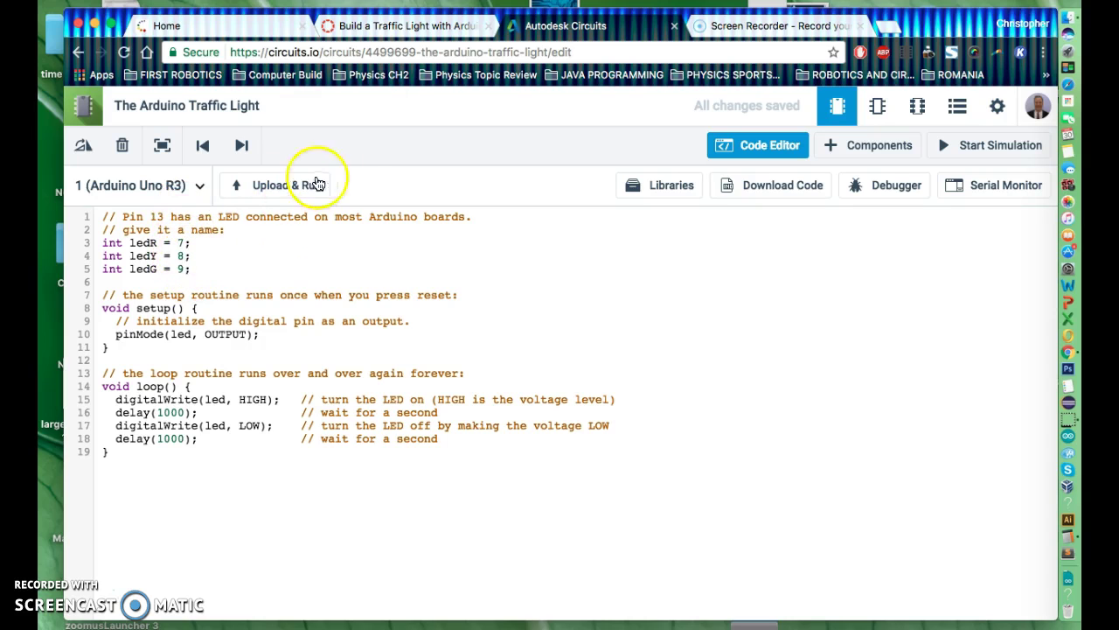
left_click(349, 167)
left_click_drag(349, 167, 385, 521)
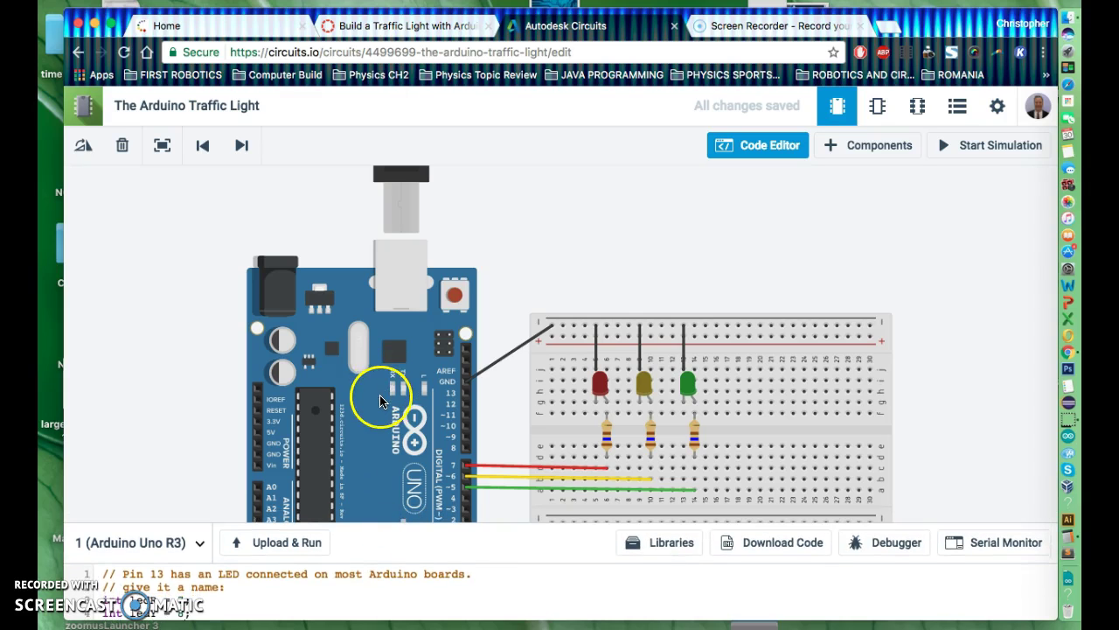
Step: Check the pin wiring and change the declarations to ledY = 6 and ledG = 5
scroll(705, 225, "up", 2)
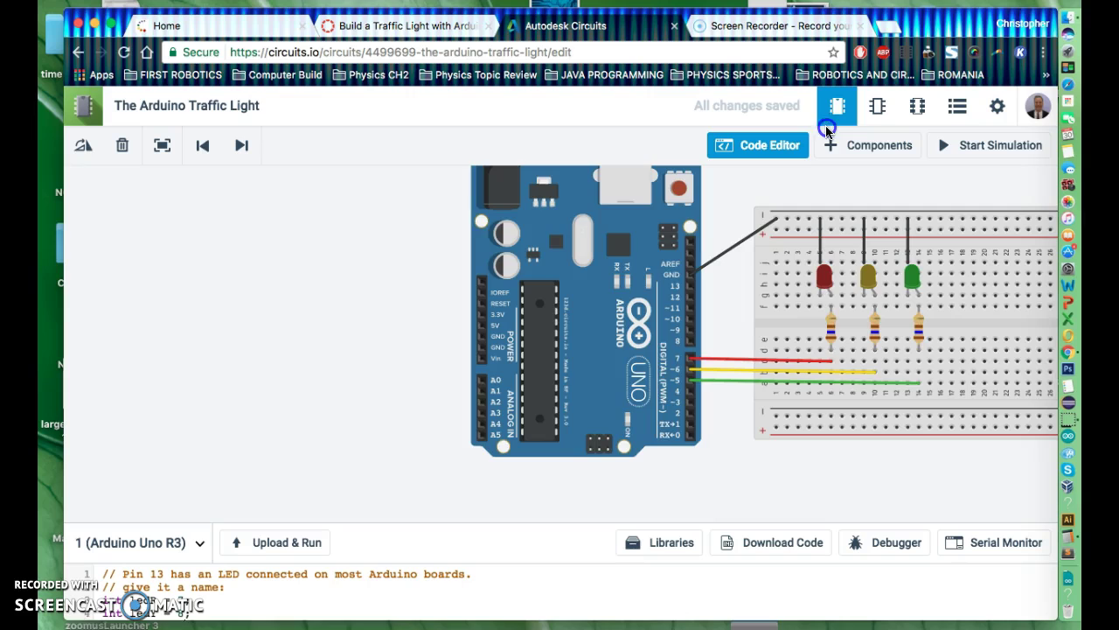
scroll(461, 510, "up", 5)
scroll(461, 509, "down", 5)
left_click(794, 154)
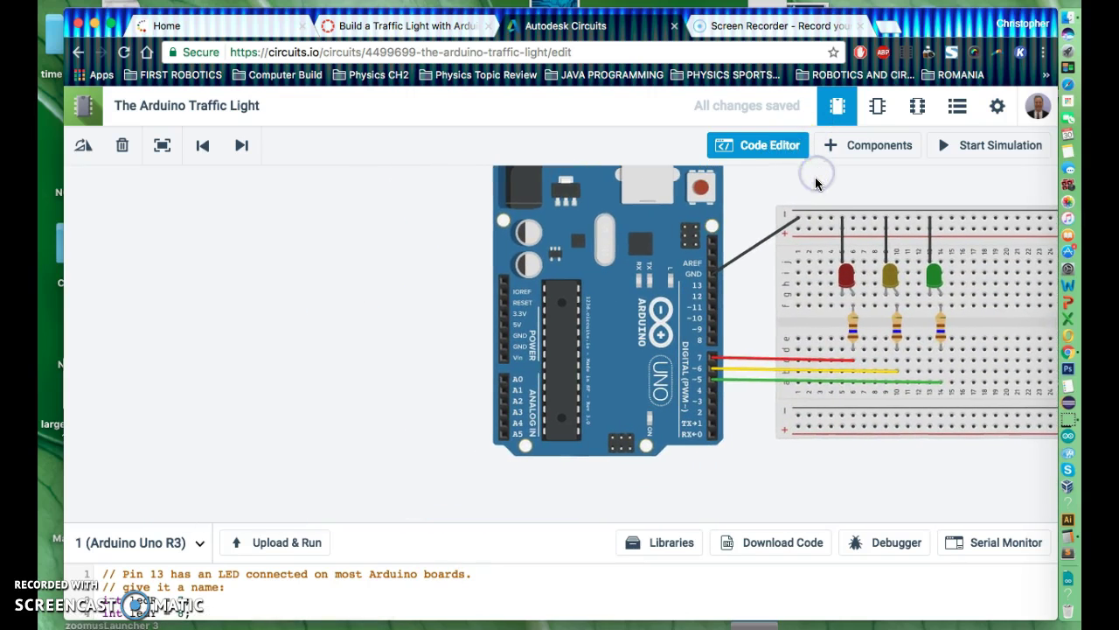
left_click_drag(610, 527, 635, 381)
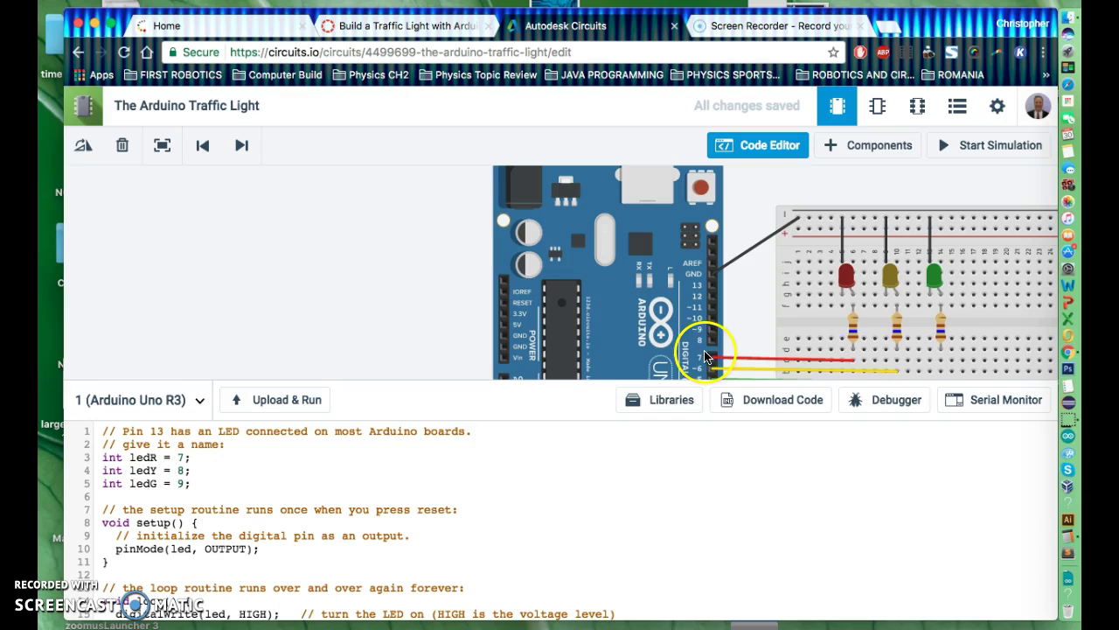
left_click(184, 473)
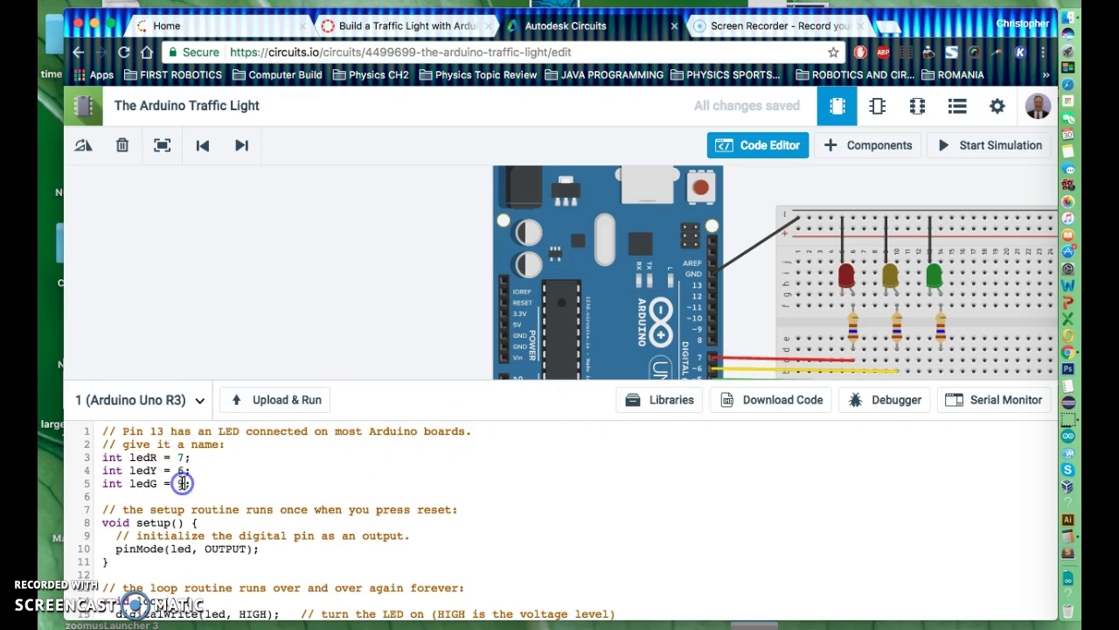
left_click(182, 482)
key("BackSpace")
type("5")
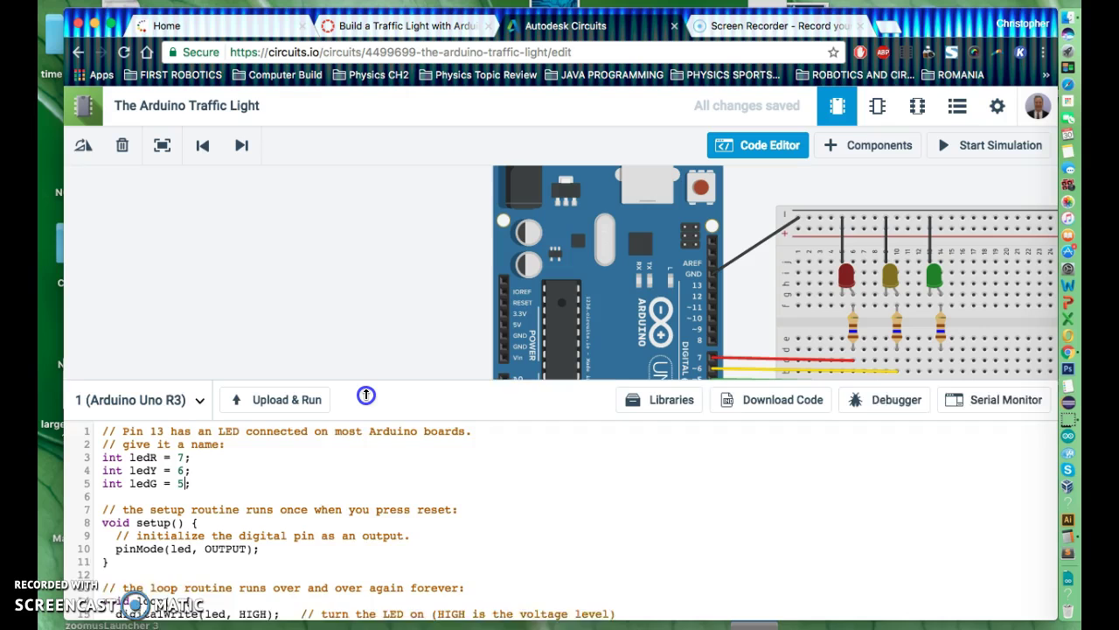
Step: Highlight the setup function, the loop function and the three LED pin declarations
left_click_drag(365, 382, 369, 287)
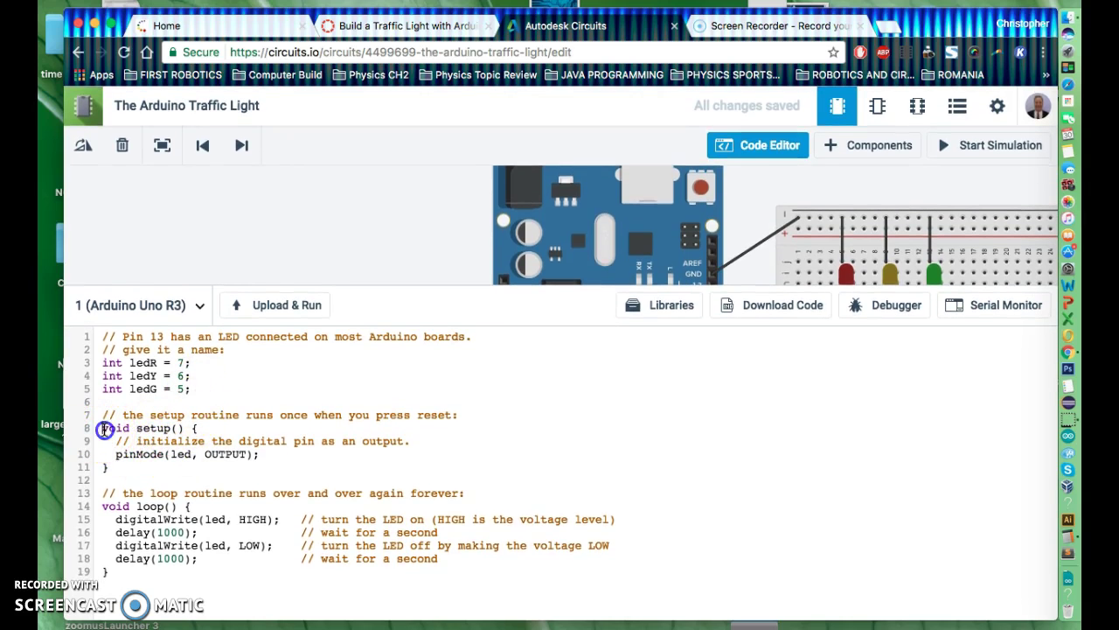
left_click_drag(102, 429, 120, 468)
left_click_drag(102, 506, 123, 577)
left_click_drag(193, 390, 112, 361)
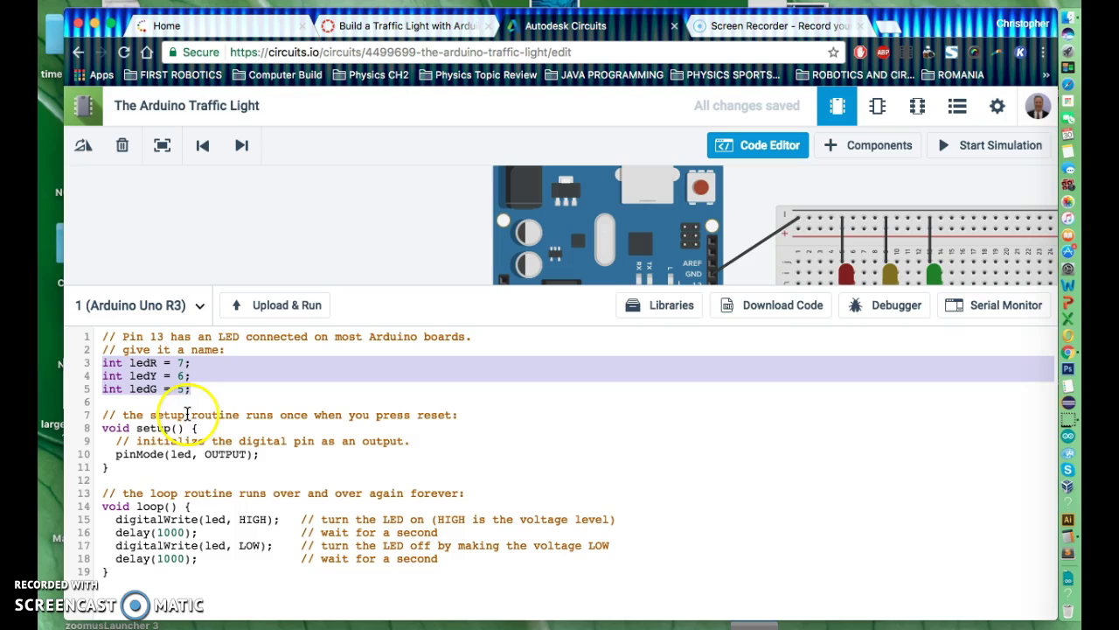
Step: Change pinMode(led, OUTPUT) to ledR and paste two copies of the line below it
left_click(148, 371)
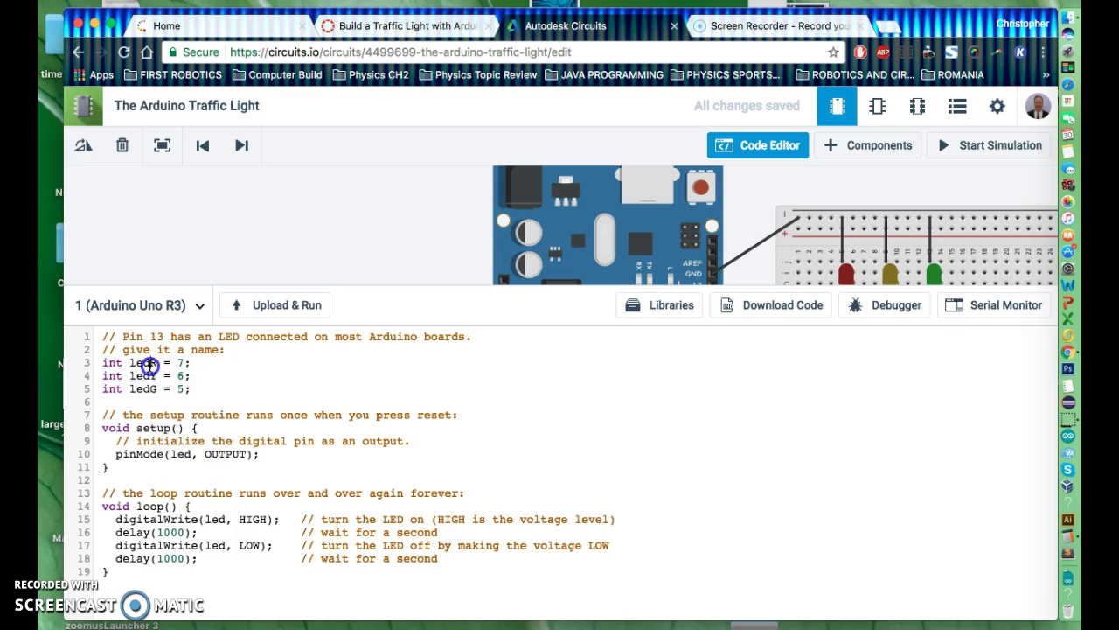
double_click(182, 453)
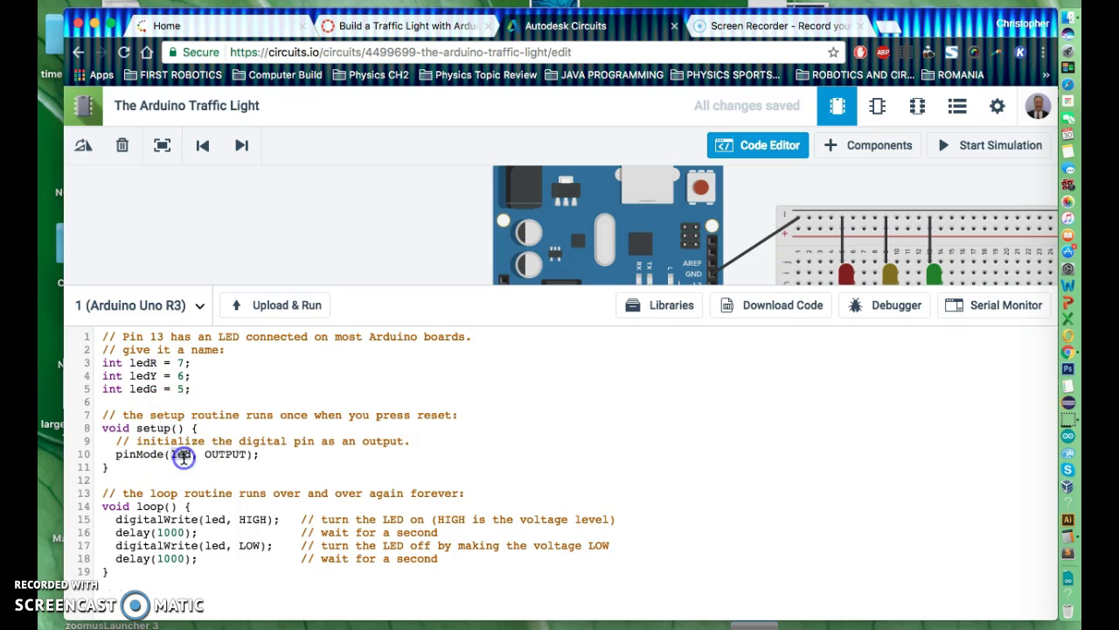
type("ledR")
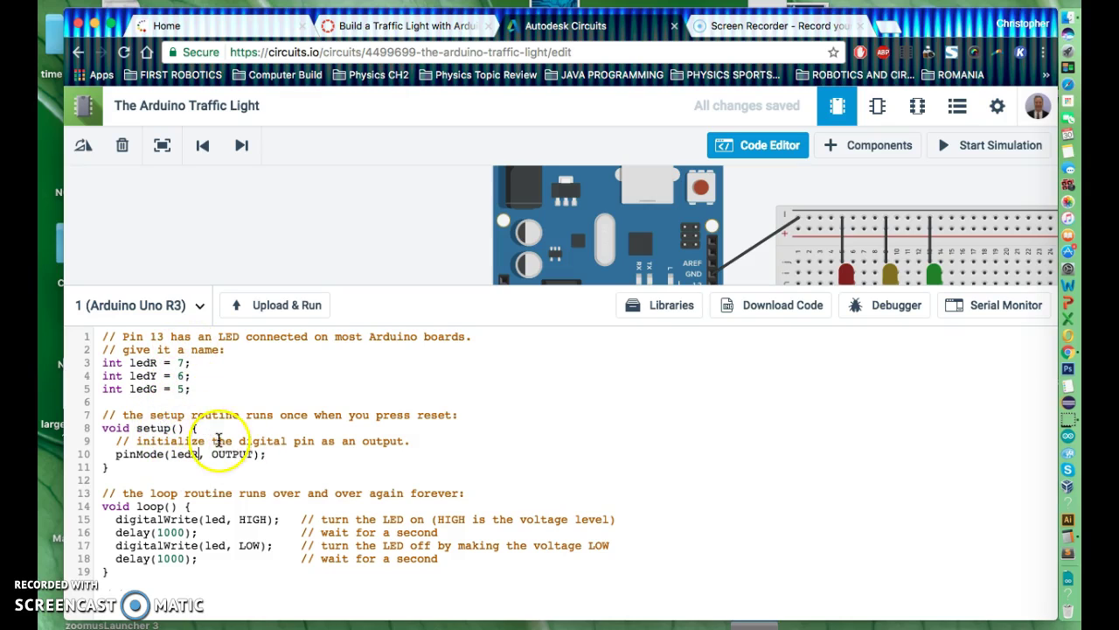
left_click_drag(114, 454, 278, 454)
key("super+c")
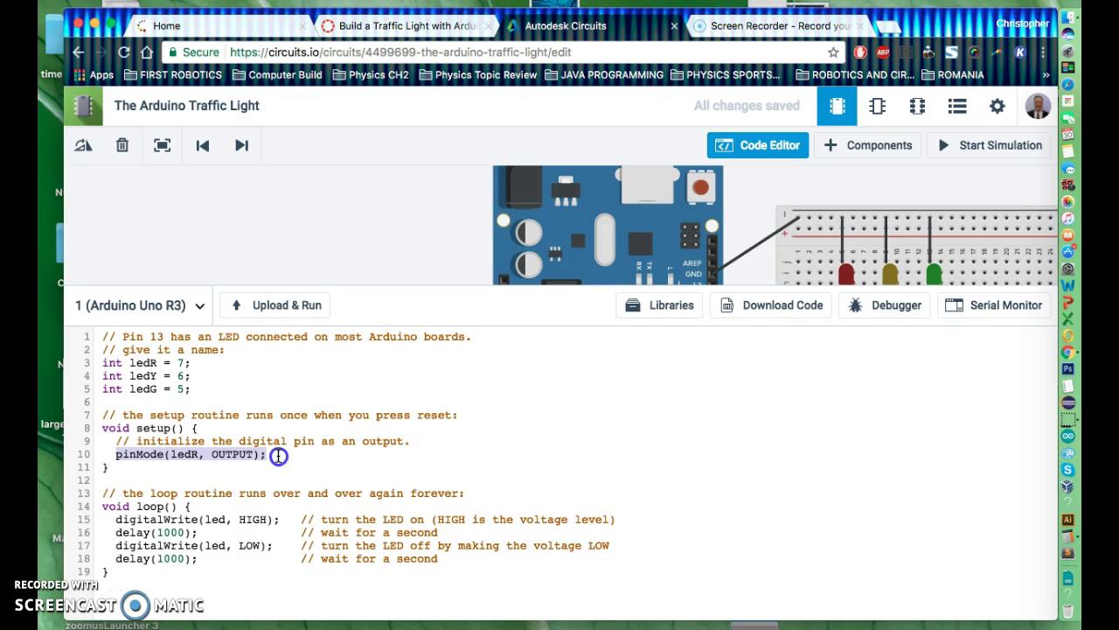
left_click(278, 455)
key("Return")
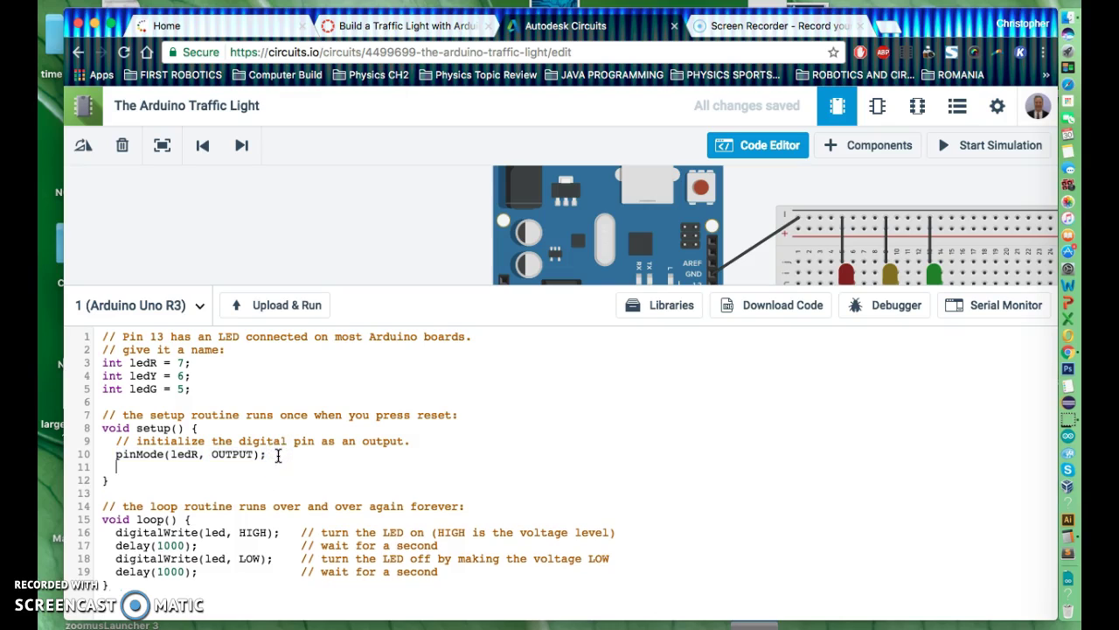
key("super+v")
key("Return")
key("super+v")
Step: Edit the two copies into pinMode(ledY, OUTPUT) and pinMode(ledG, OUTPUT)
left_click(196, 464)
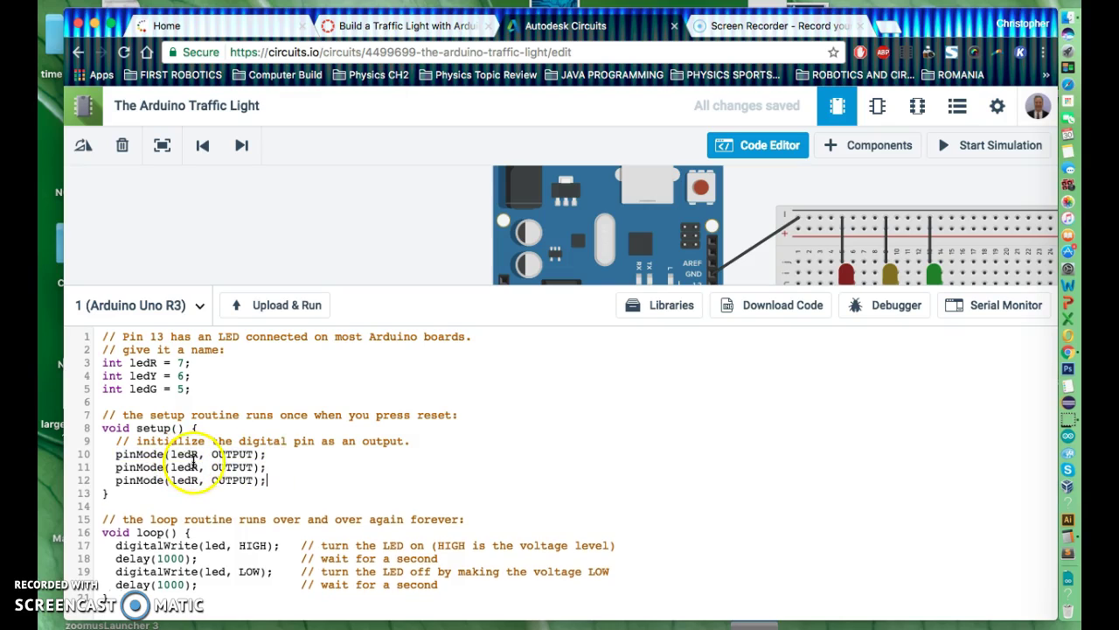
key("BackSpace")
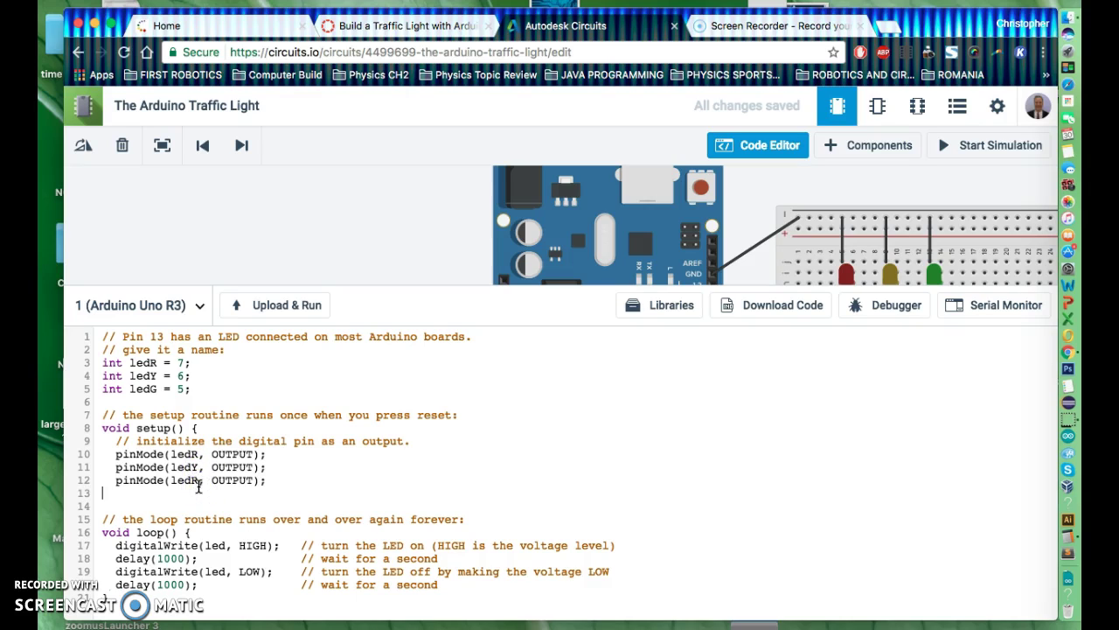
left_click(187, 498)
left_click(196, 484)
key("BackSpace")
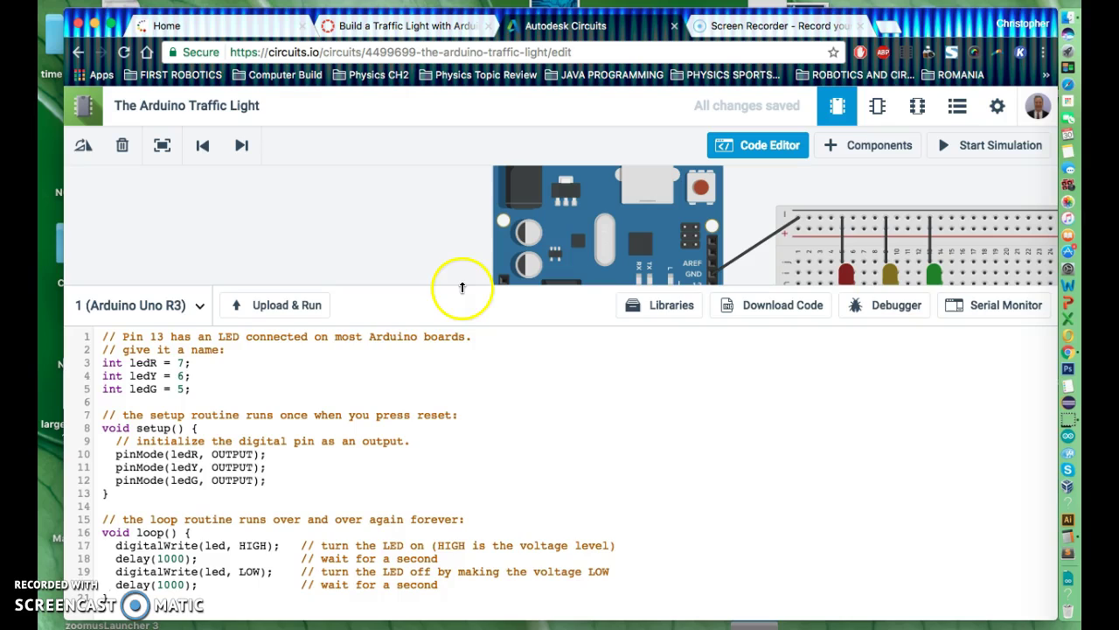
left_click_drag(462, 287, 500, 192)
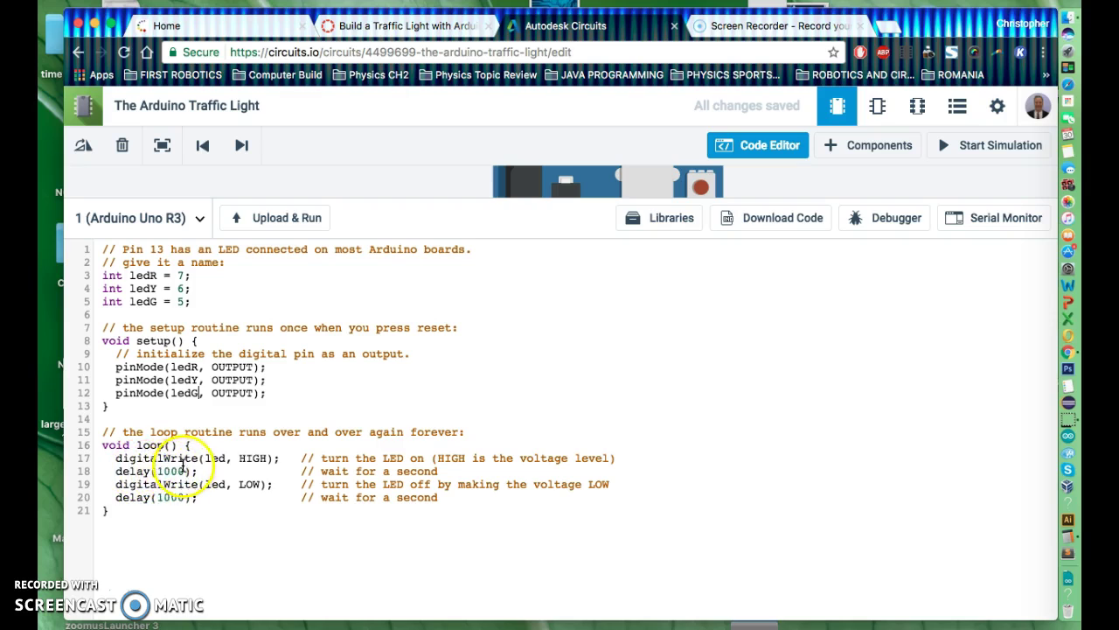
Step: Change led to ledR in both digitalWrite calls on lines 17 and 19
left_click(116, 486)
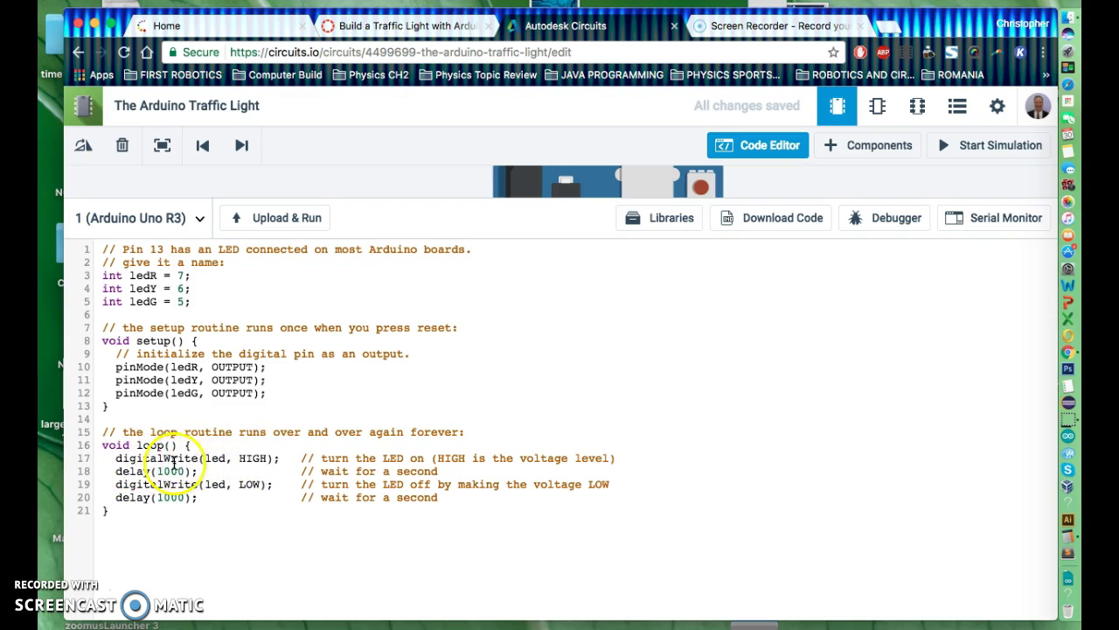
left_click(225, 456)
type("R")
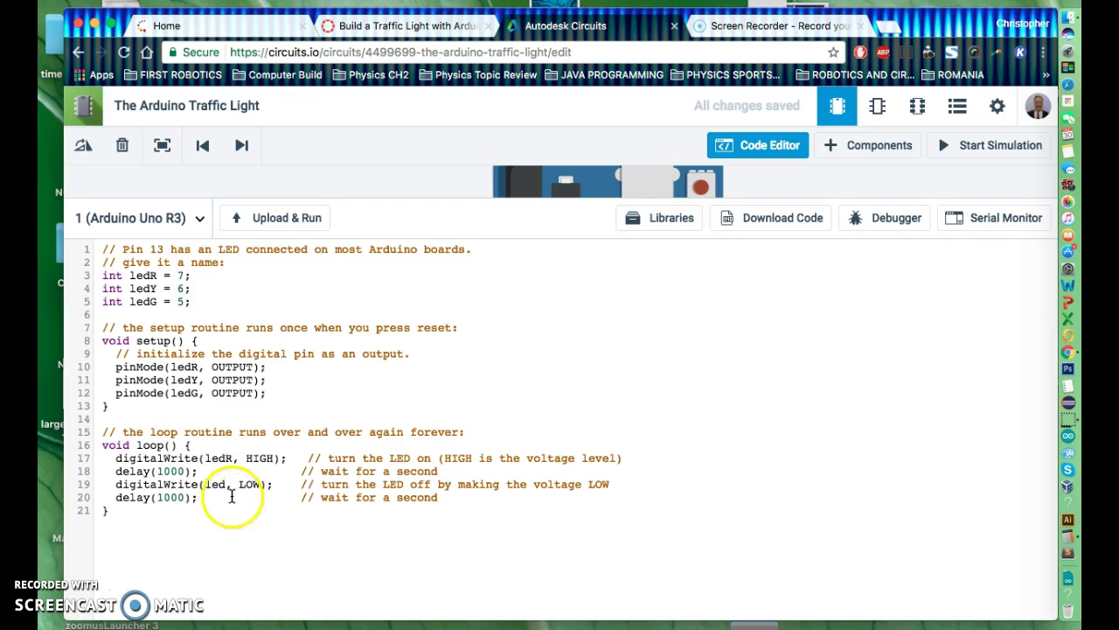
left_click(226, 484)
type("R")
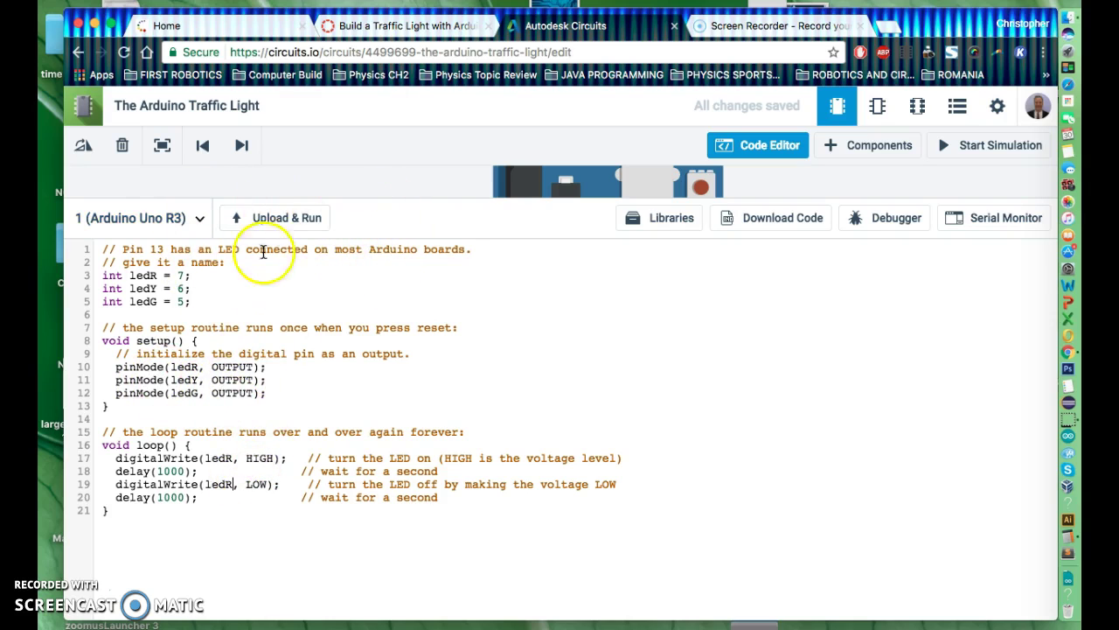
Step: Upload & Run the sketch and watch the red LED blink on the breadboard
left_click(278, 224)
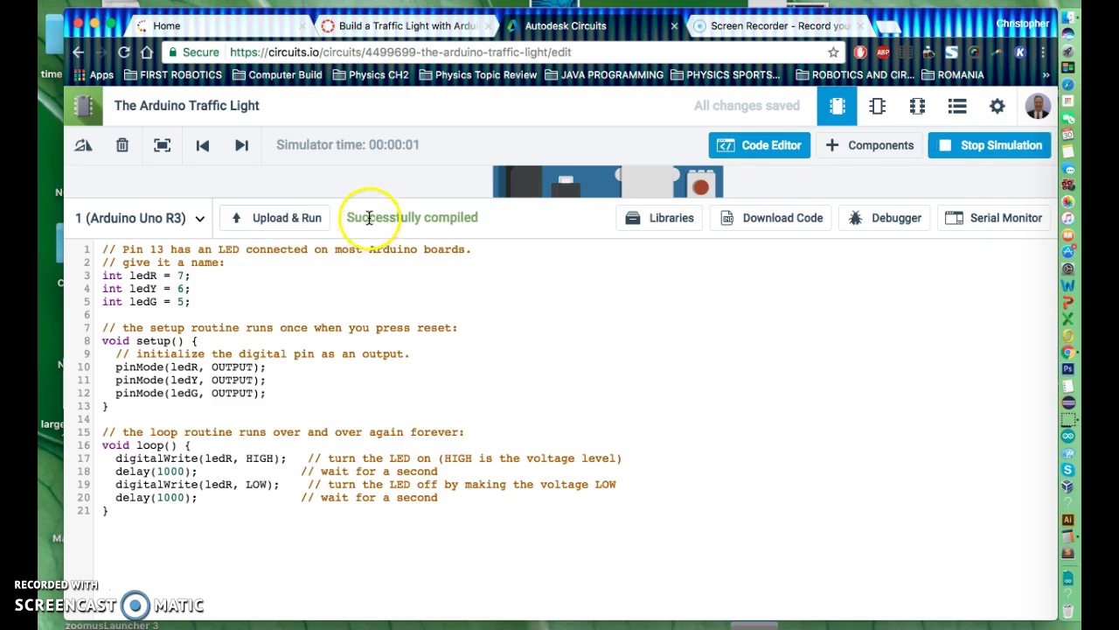
left_click_drag(373, 195, 400, 471)
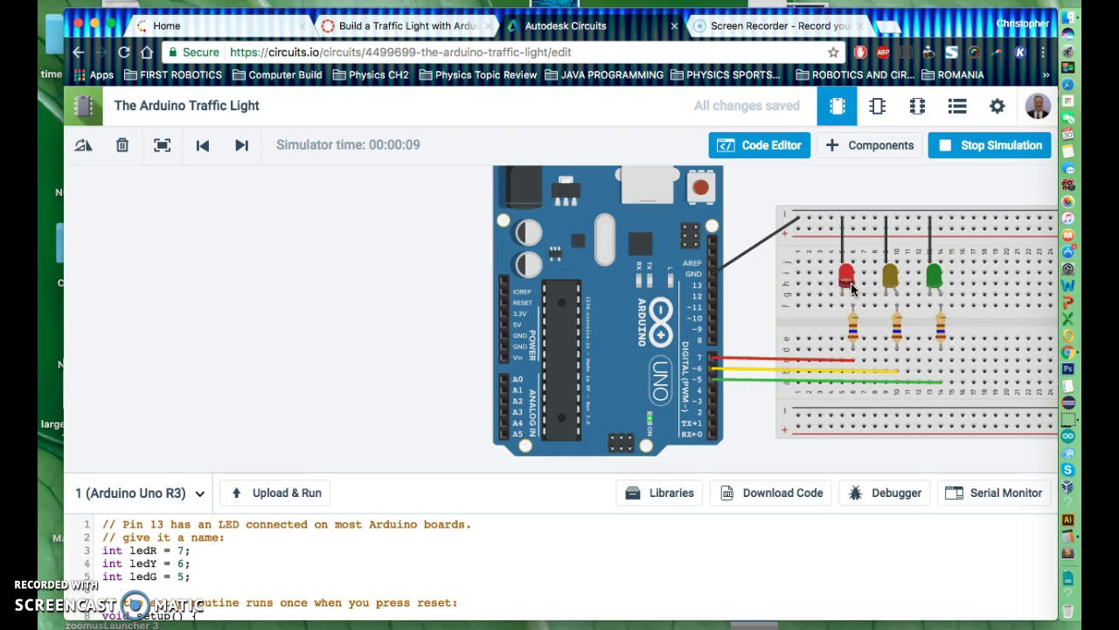
left_click(854, 326)
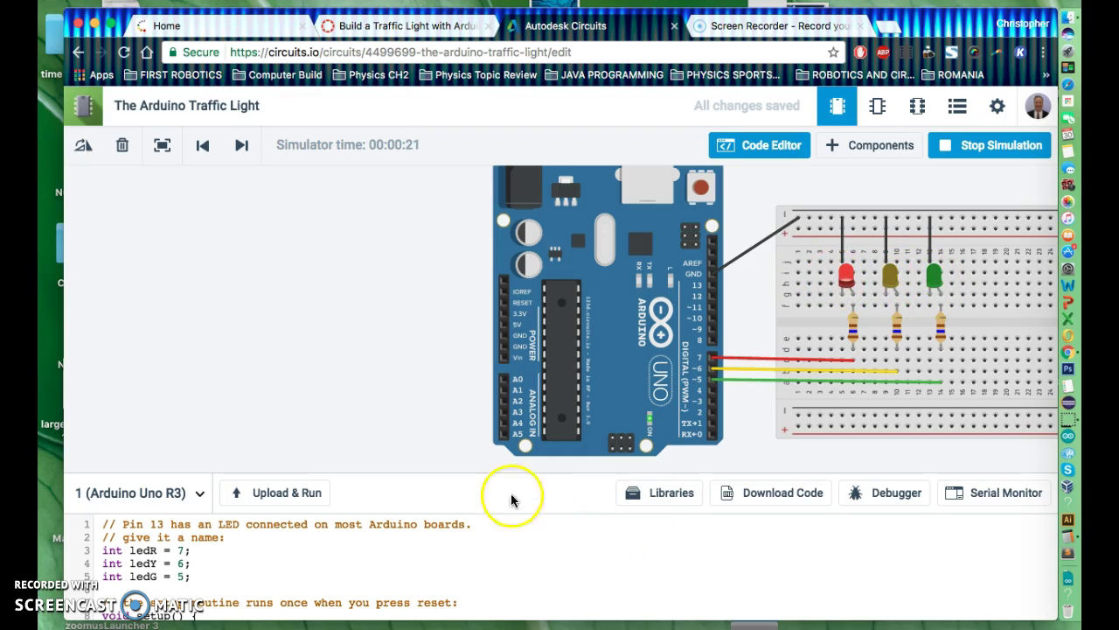
left_click_drag(464, 475, 504, 206)
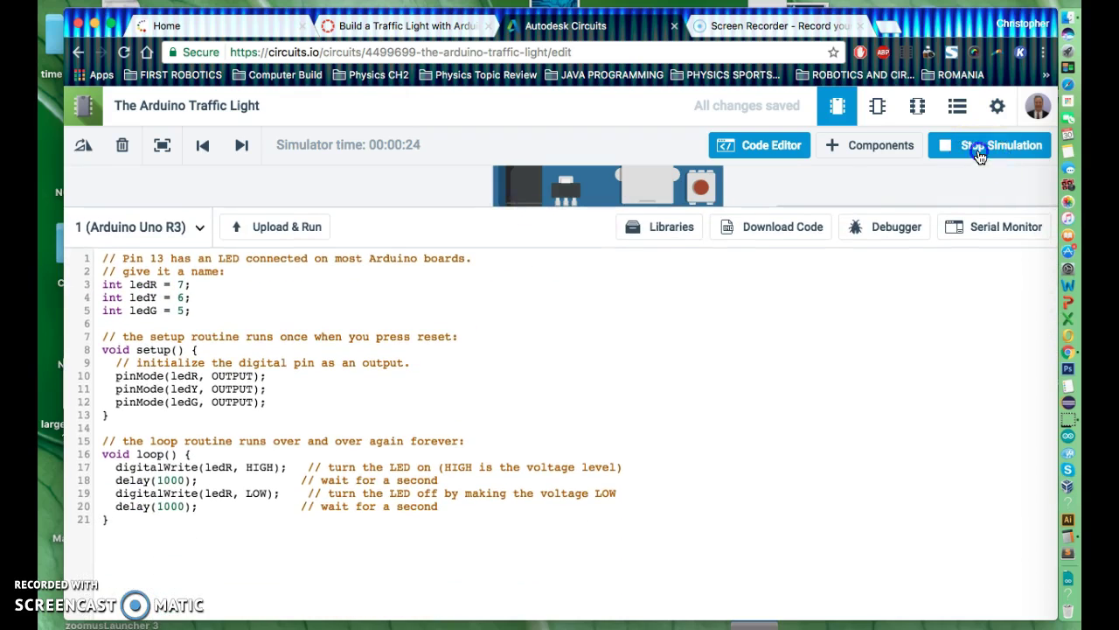
Step: Stop the simulation and copy the ledR digitalWrite line into three lines at the top of loop()
left_click(980, 155)
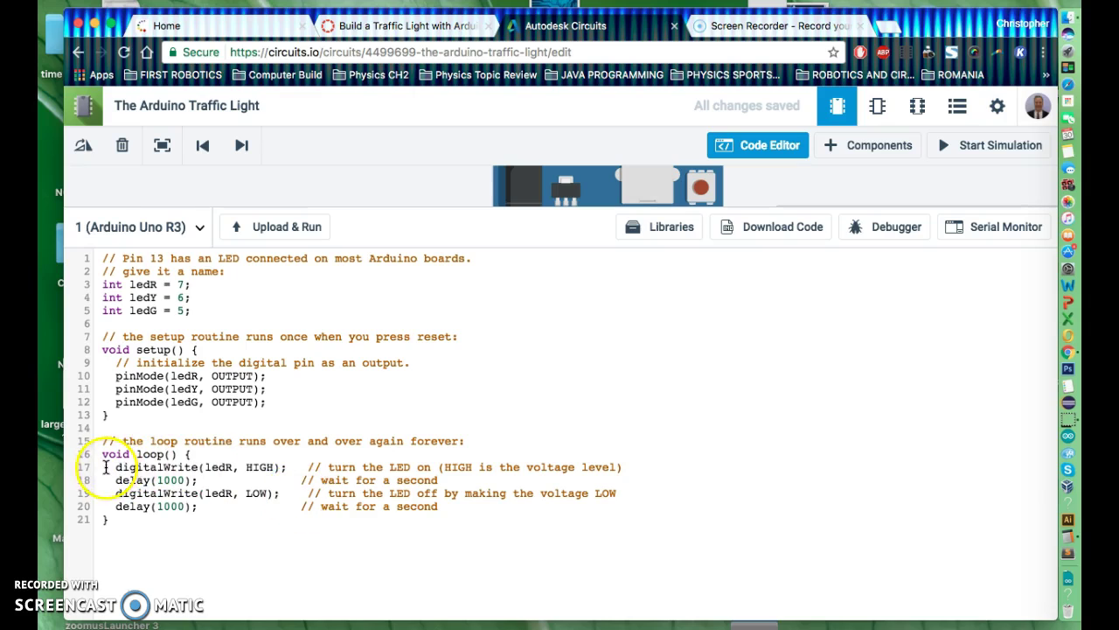
left_click_drag(113, 467, 639, 469)
key("super+c")
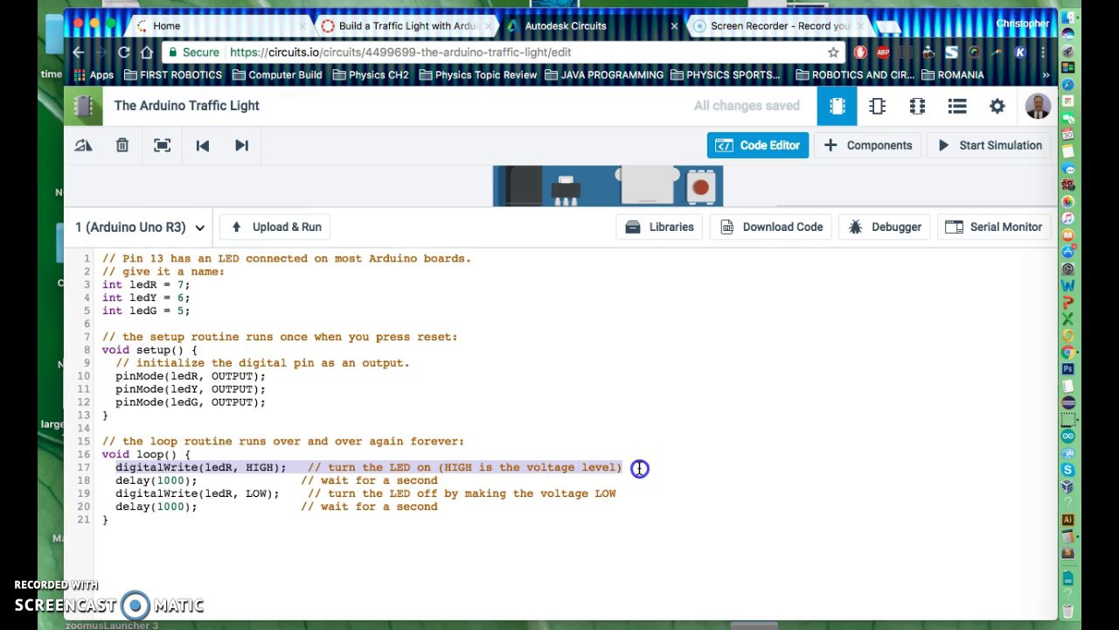
left_click(639, 468)
key("Return")
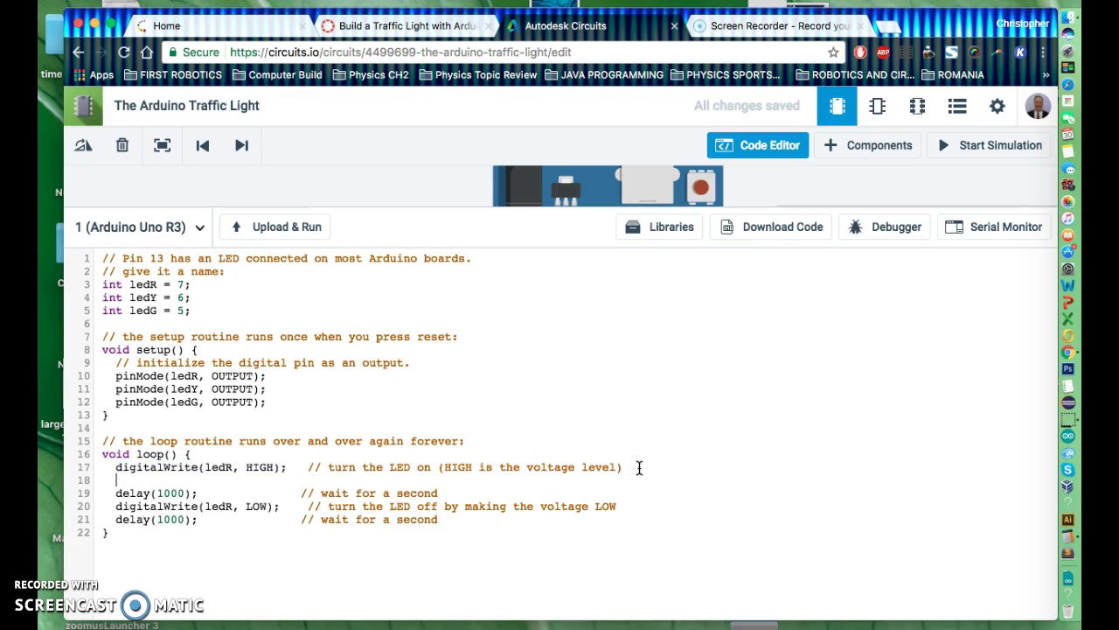
key("super+v")
key("Return")
key("super+v")
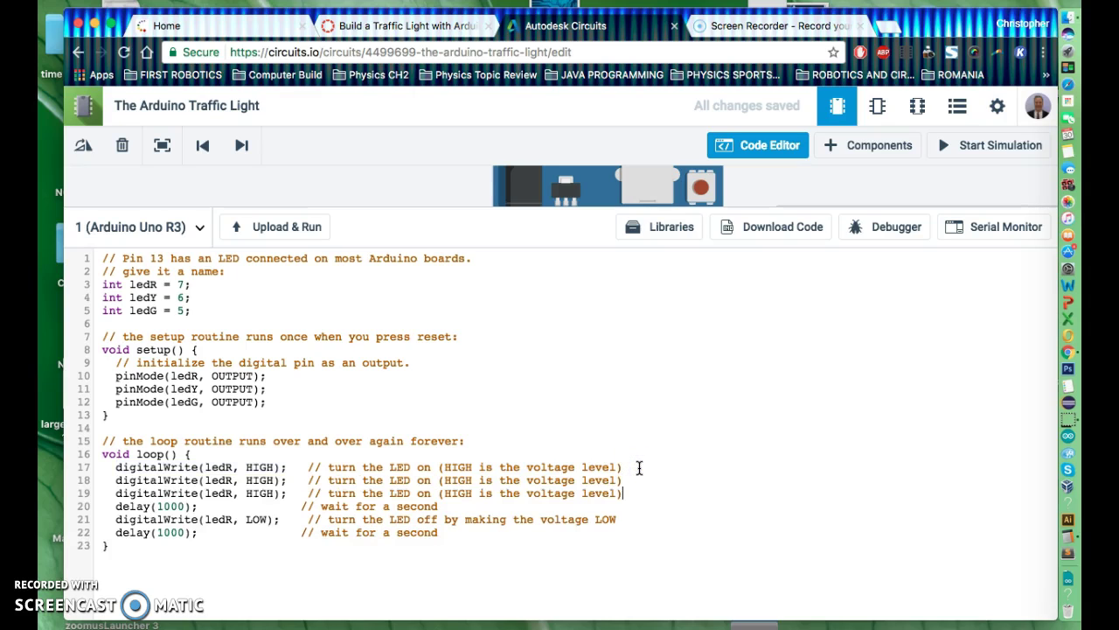
left_click(470, 472)
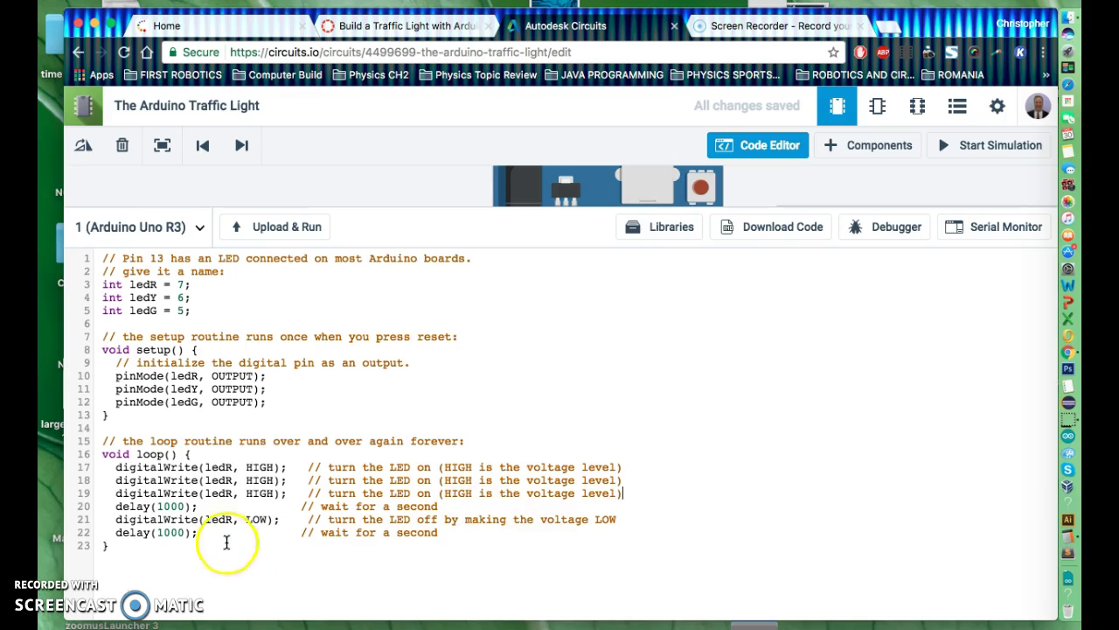
left_click(214, 505)
key("Return")
key("Return")
key("Return")
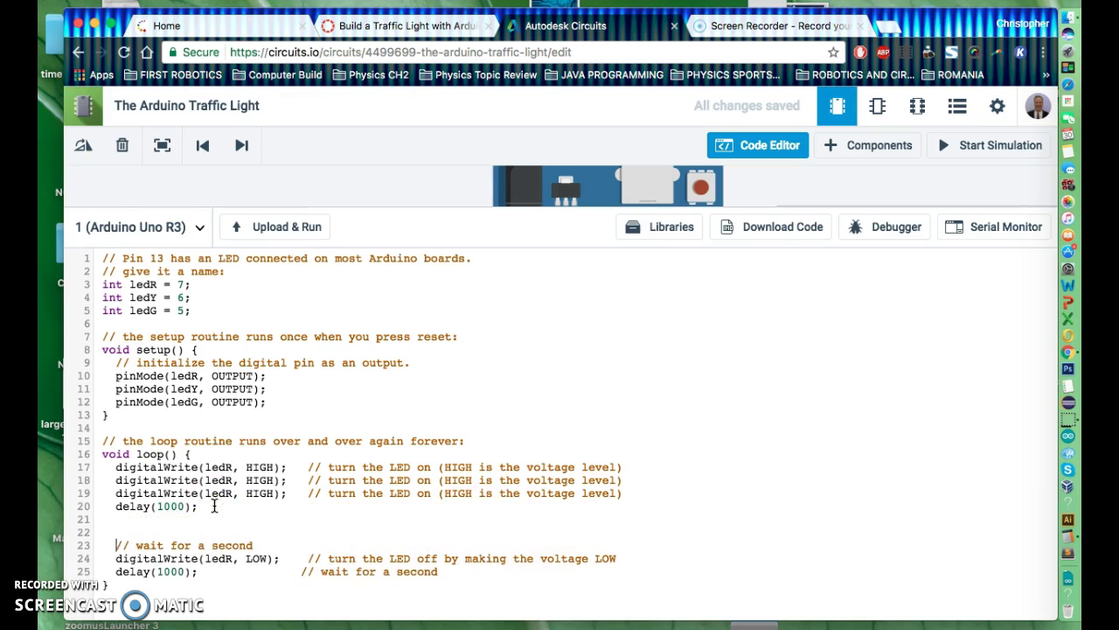
left_click(184, 506)
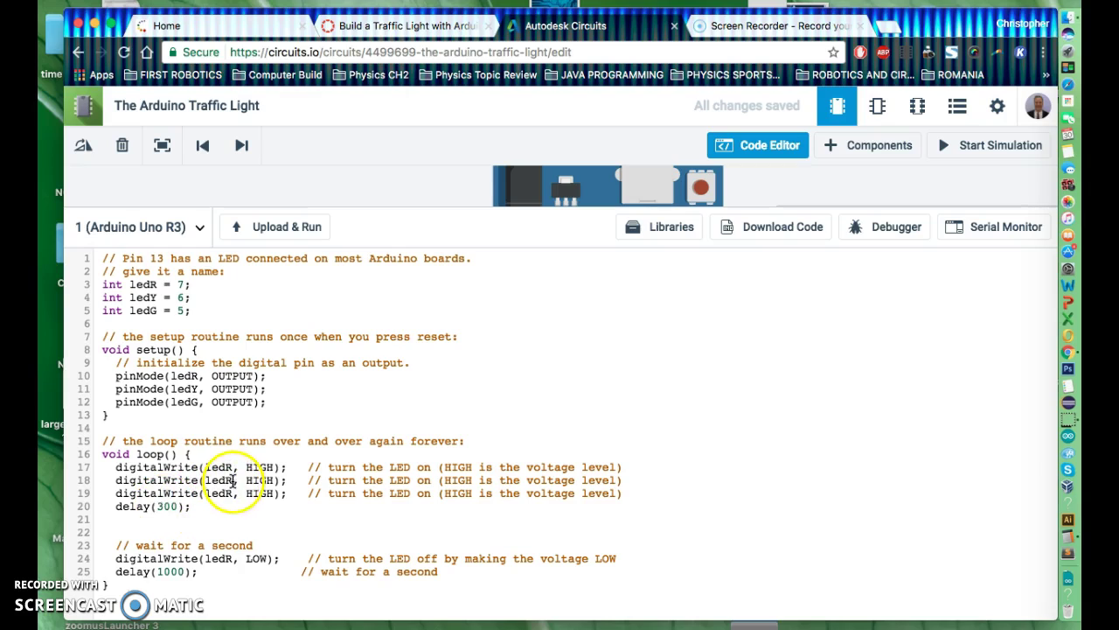
Step: Make the copies ledY LOW and ledG LOW, and delete the old wait and LED-off lines
left_click(232, 481)
key("BackSpace")
type("Y")
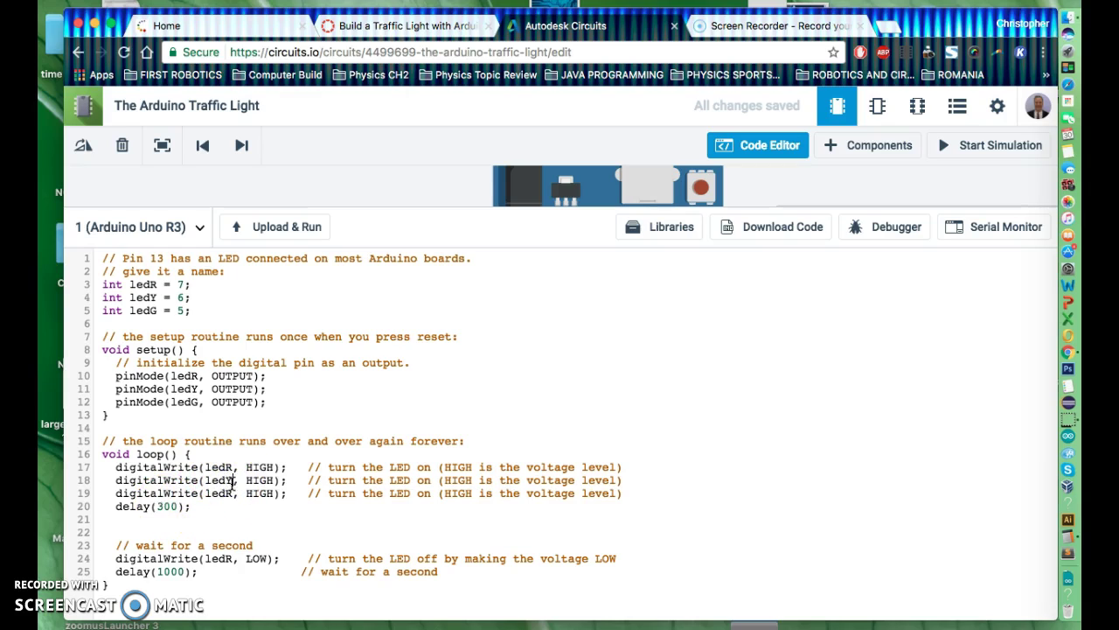
left_click(233, 497)
key("BackSpace")
type("G")
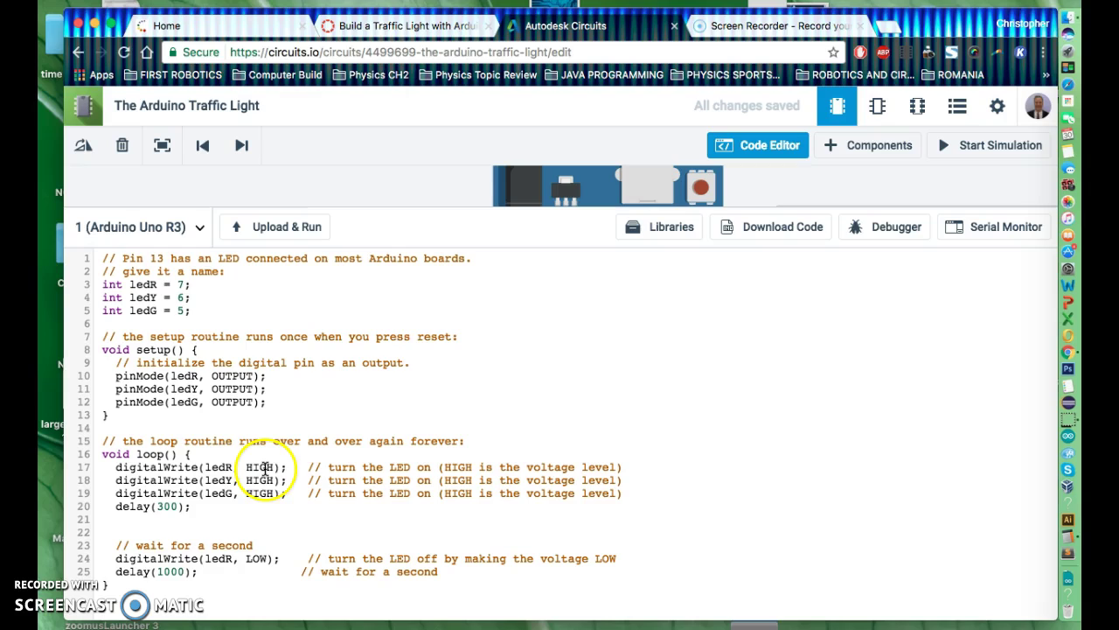
left_click(264, 482)
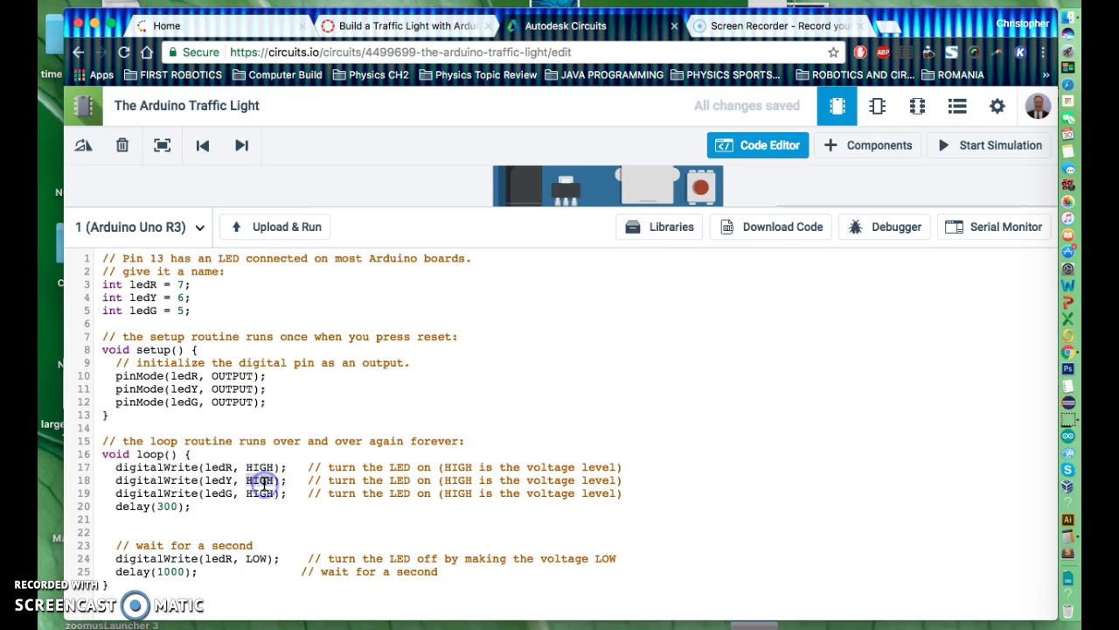
type("LOW")
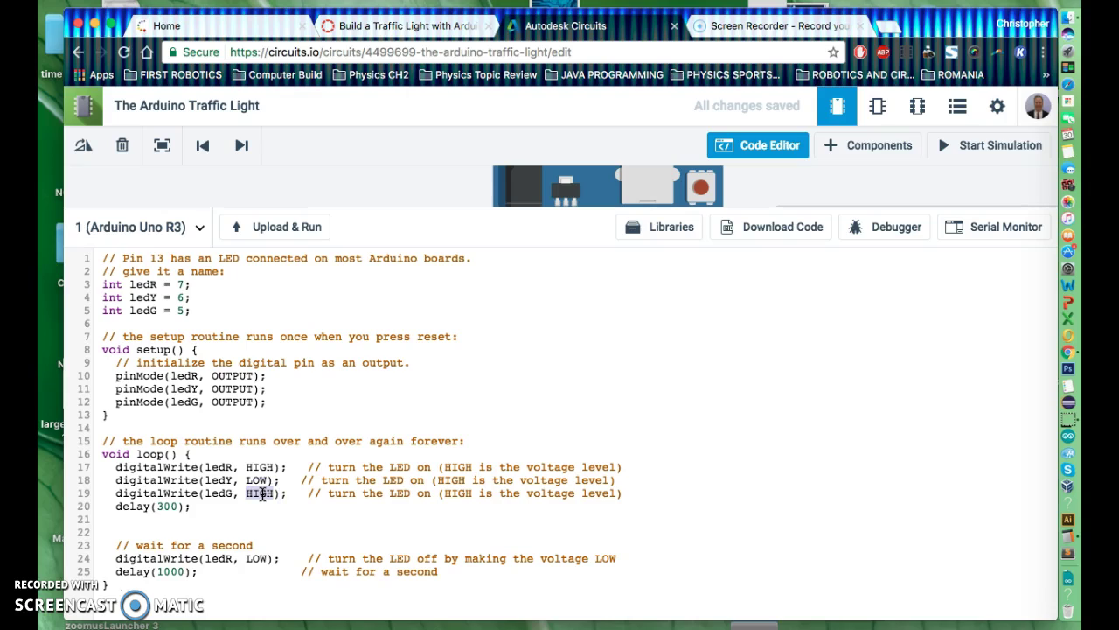
type("LOW")
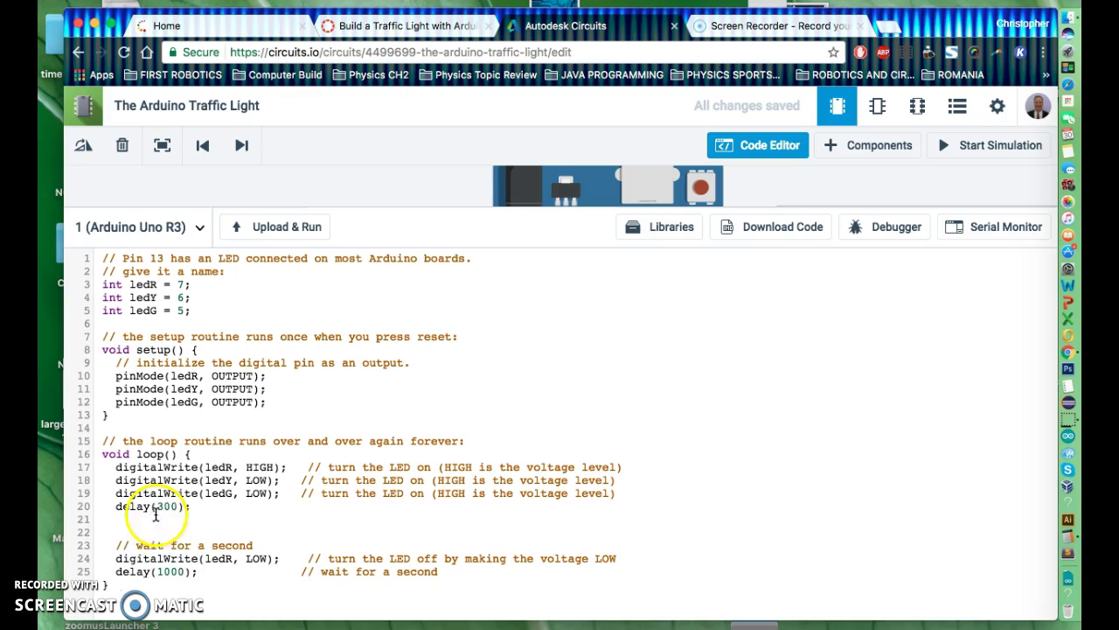
left_click(111, 542)
left_click_drag(111, 543, 467, 573)
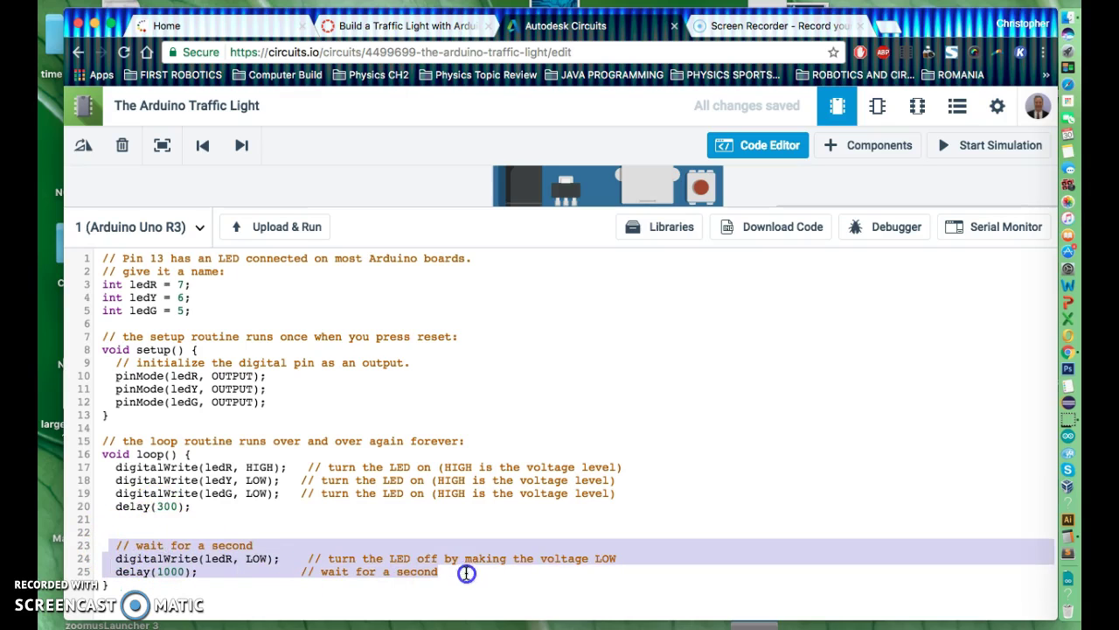
key("BackSpace")
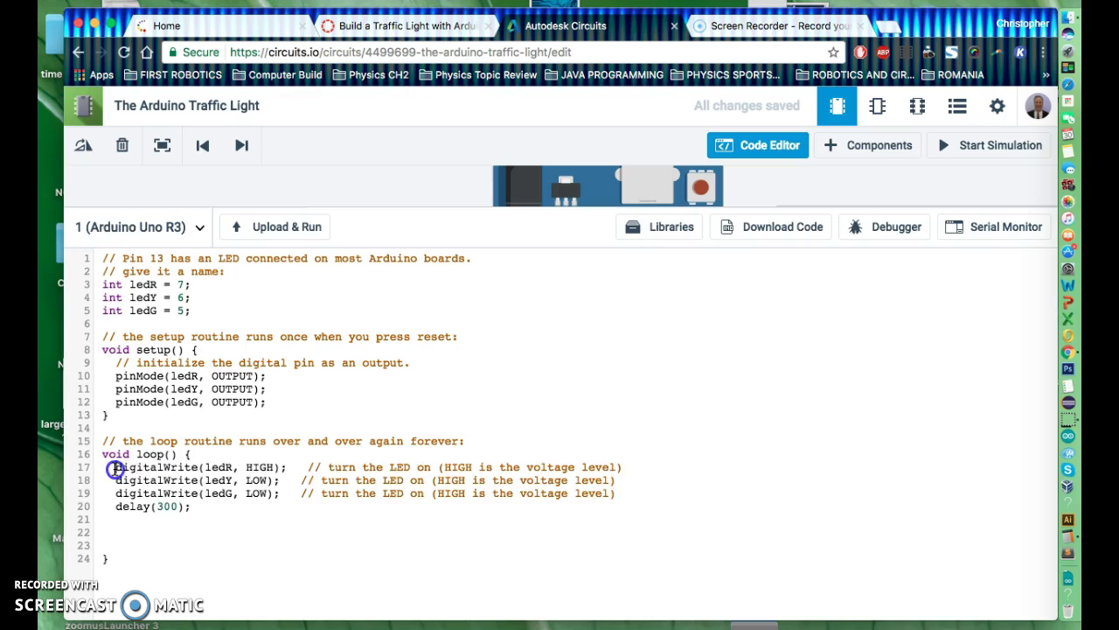
Step: Paste a copy of the four-line red step below it and label the first '//For Red'
left_click_drag(114, 467, 329, 511)
key("super+c")
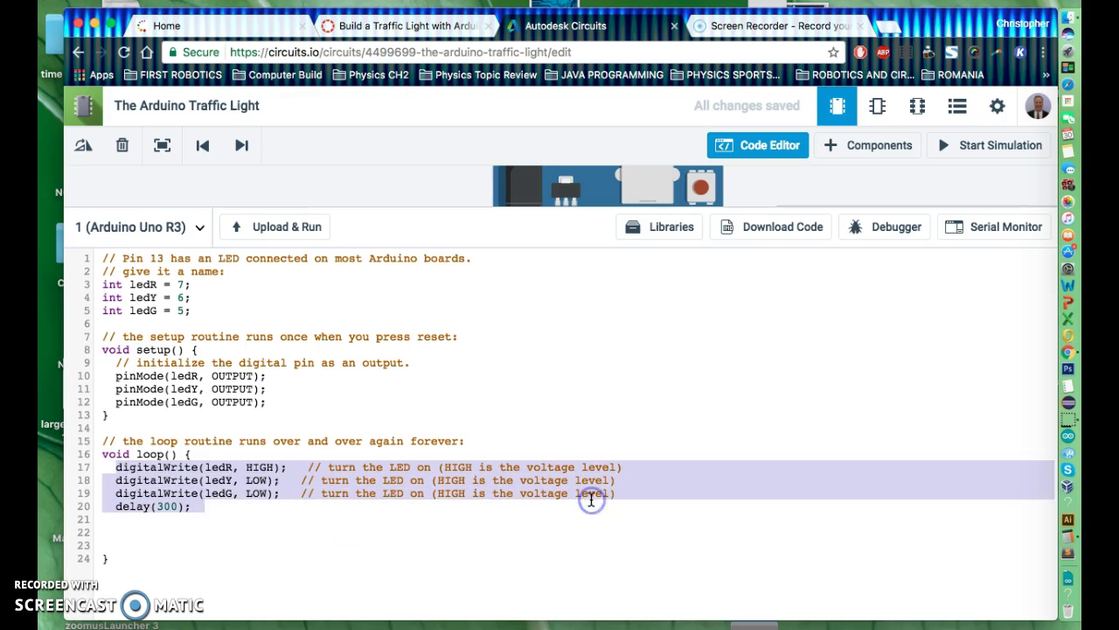
left_click(202, 507)
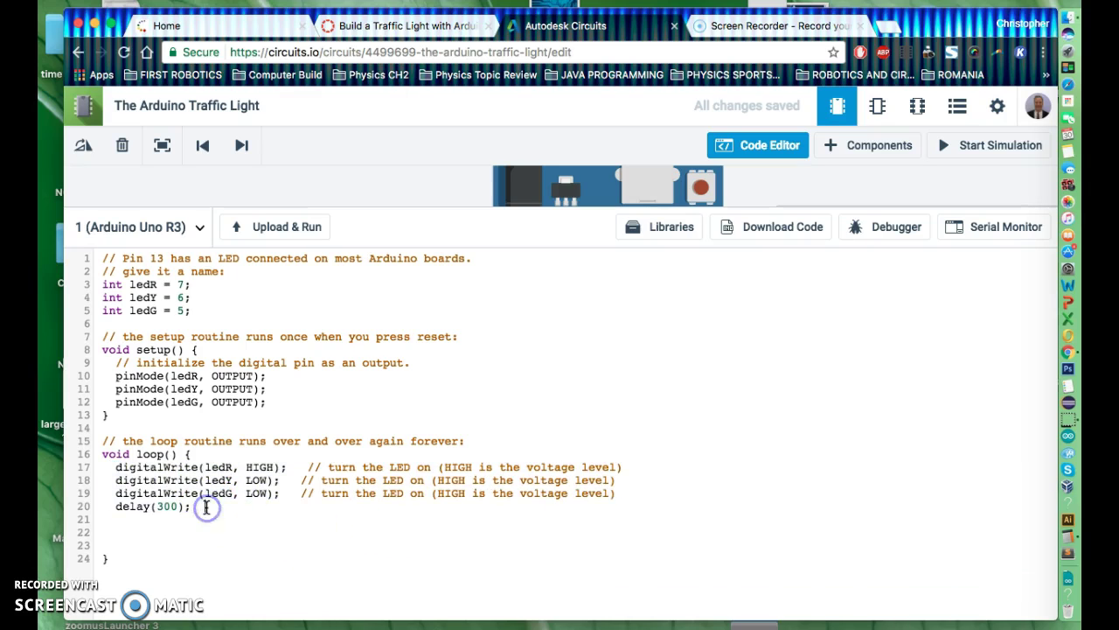
key("Return")
key("Return")
key("super+v")
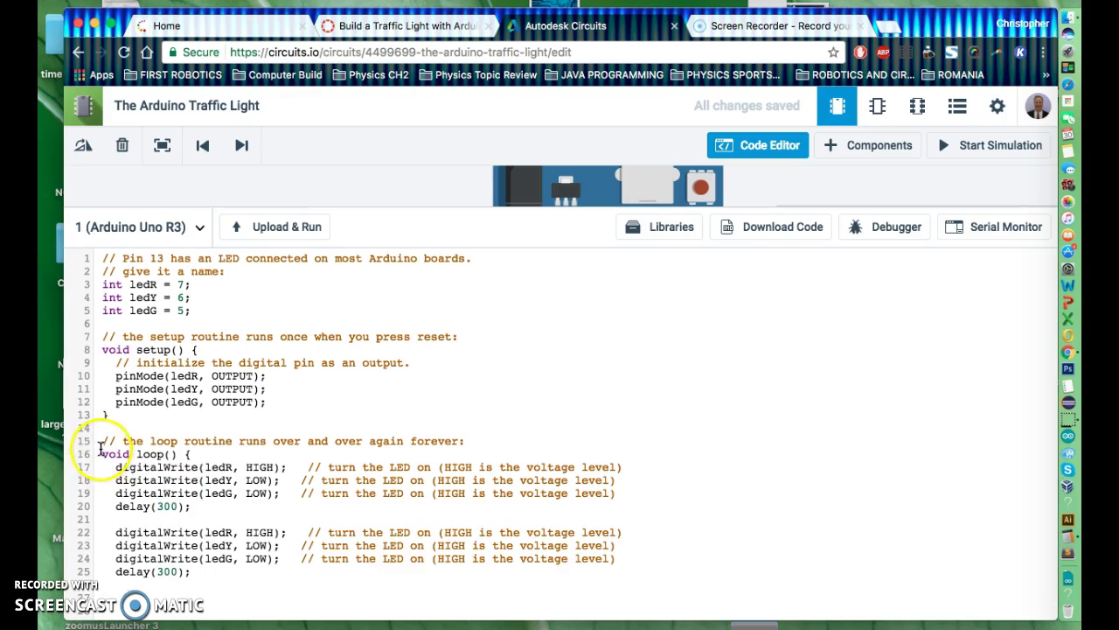
left_click(200, 455)
key("Return")
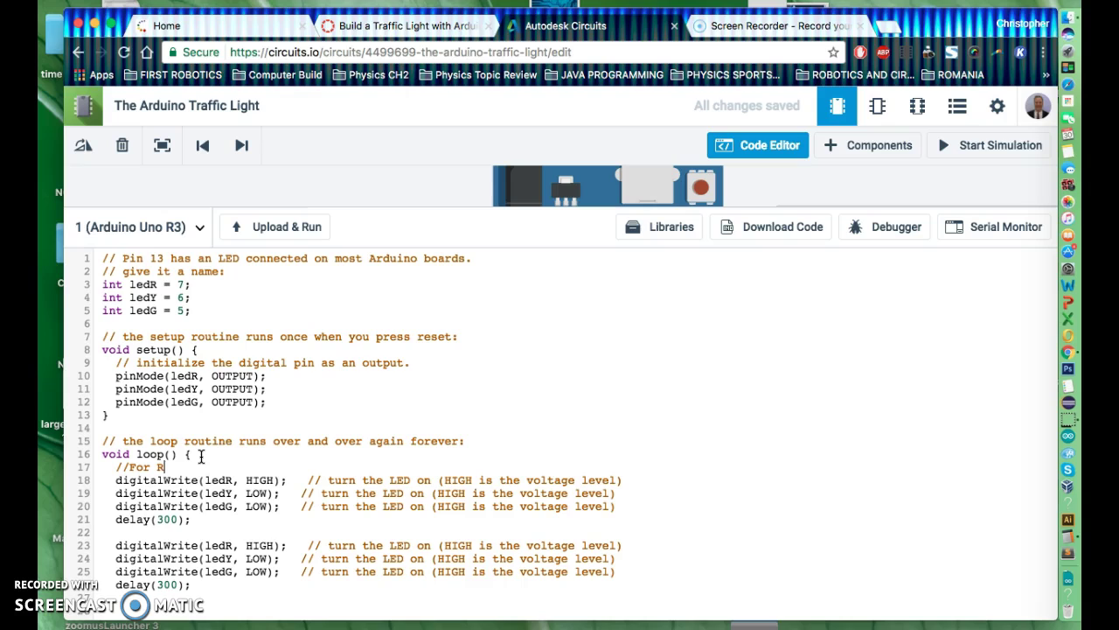
type("//For Red")
Step: Turn the second step into Yellow (ledR LOW, ledY HIGH) and add blank lines between steps
left_click(142, 531)
left_click(263, 544)
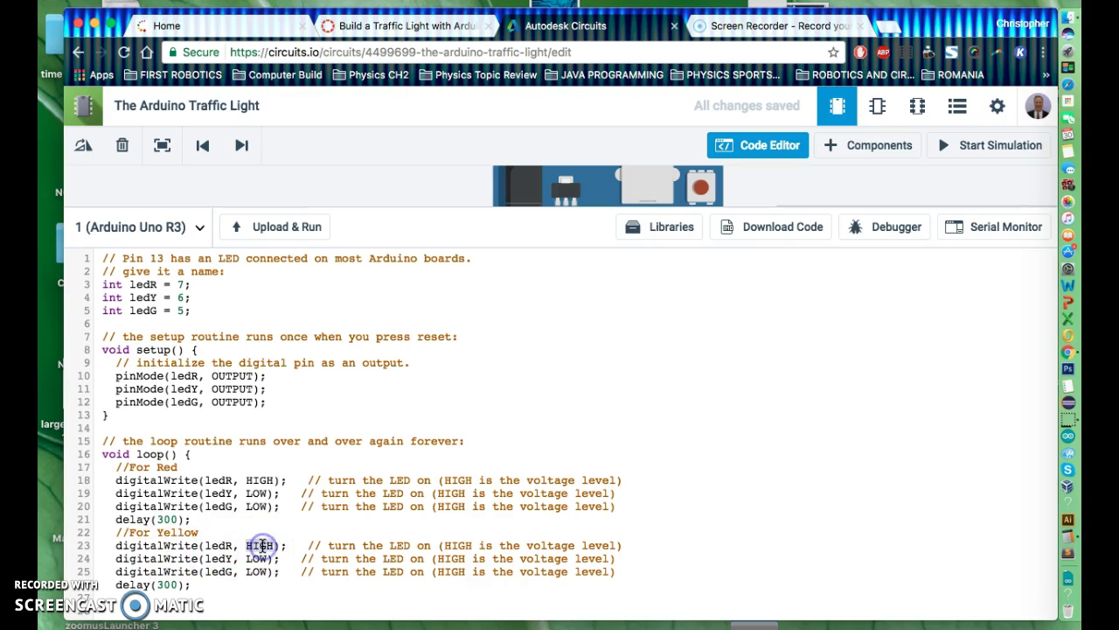
type("LOW")
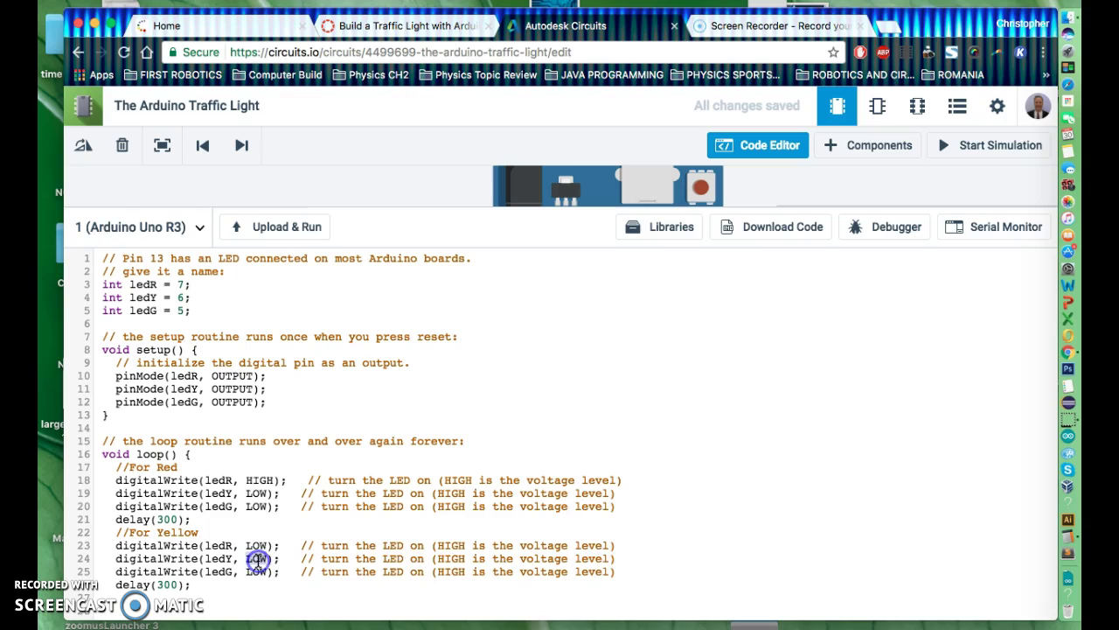
double_click(258, 558)
type("HIGH")
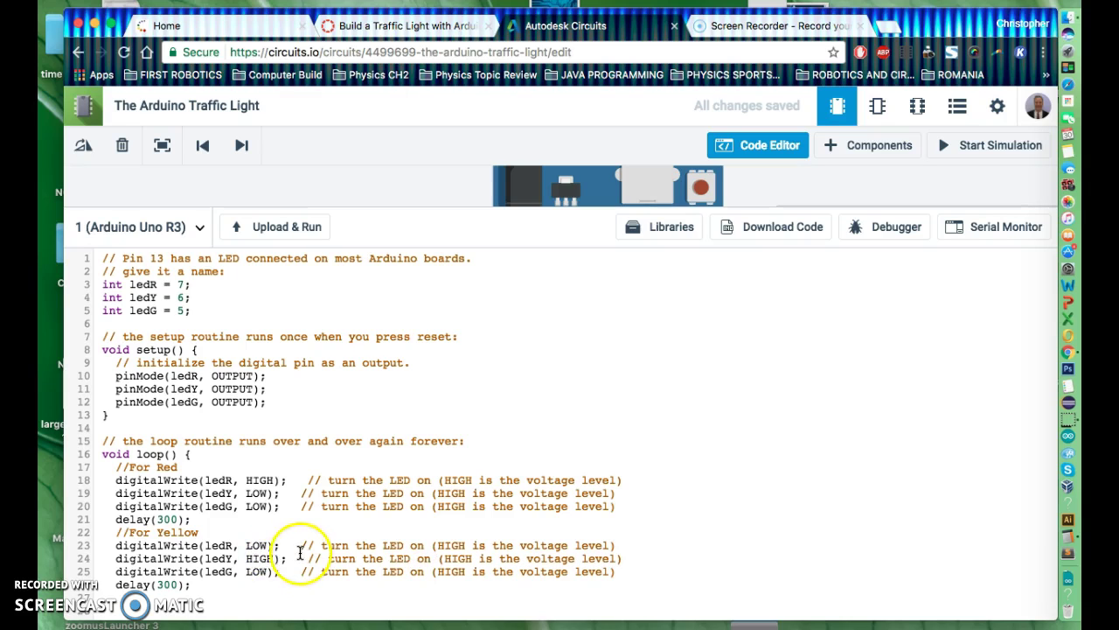
scroll(300, 551, "down", 2)
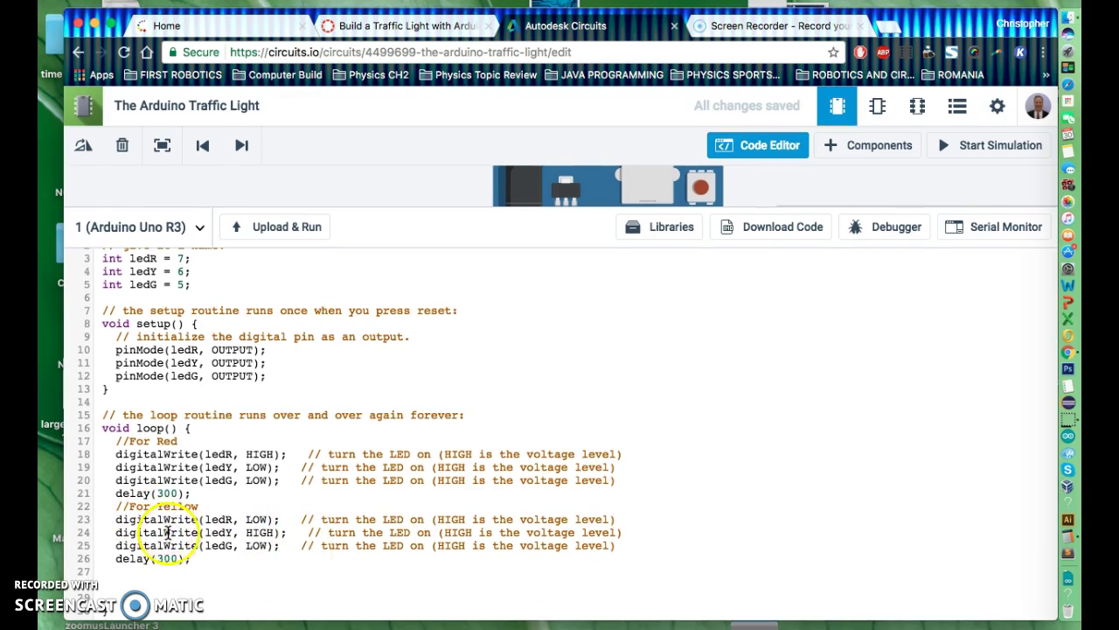
left_click(201, 493)
key("Return")
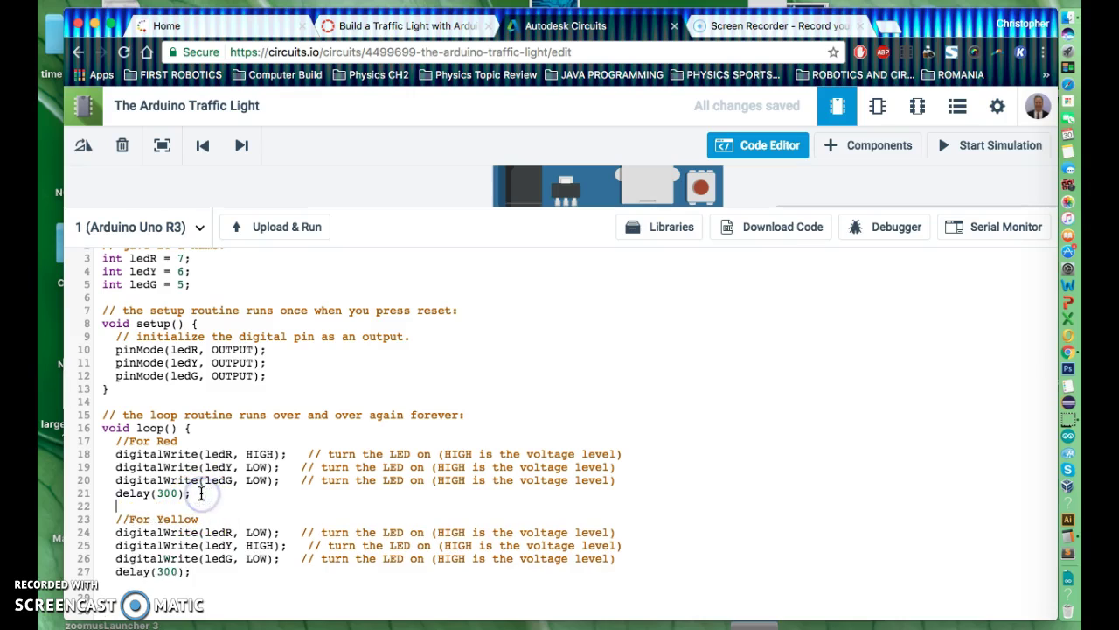
left_click(192, 571)
key("Return")
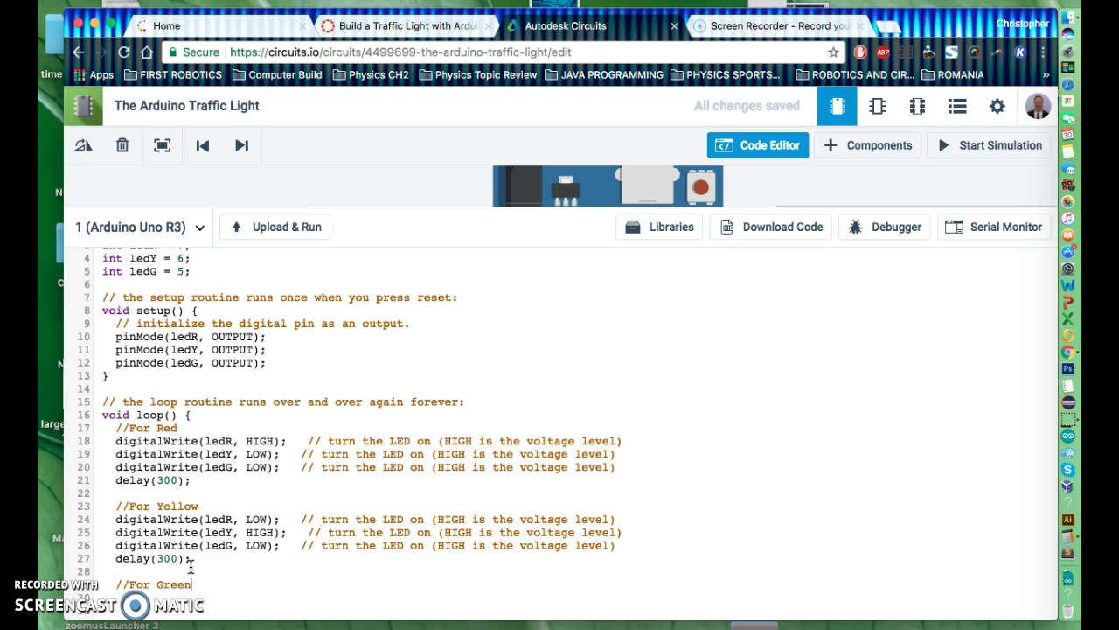
Step: Paste the yellow step's four lines under //For Green and remove the extra blank line and space
left_click_drag(114, 517, 231, 556)
key("super+c")
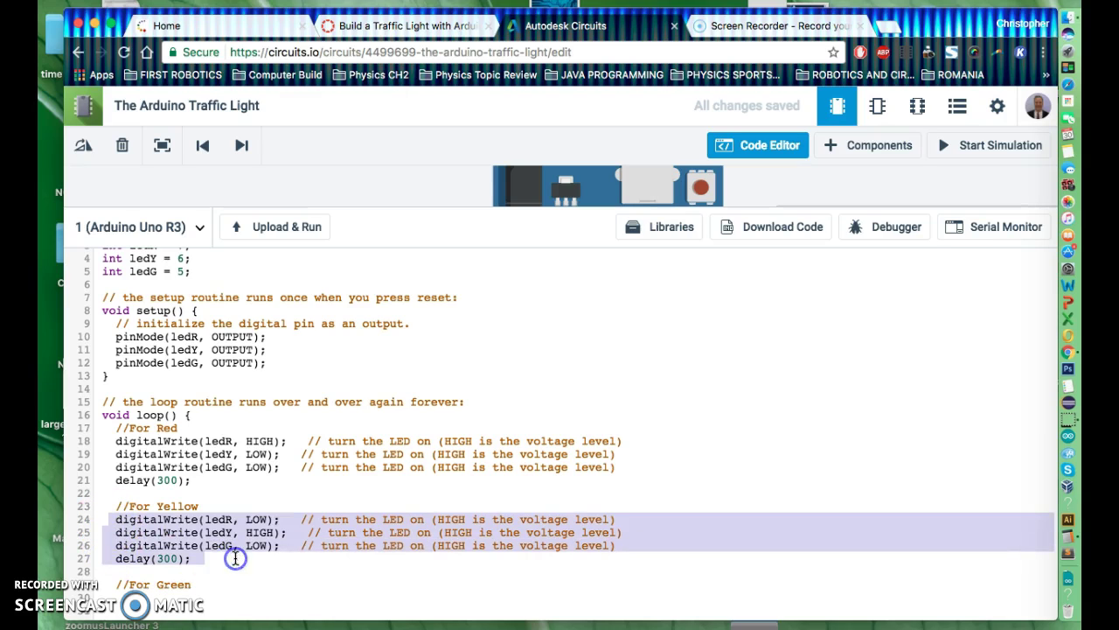
scroll(234, 558, "down", 1)
left_click(211, 573)
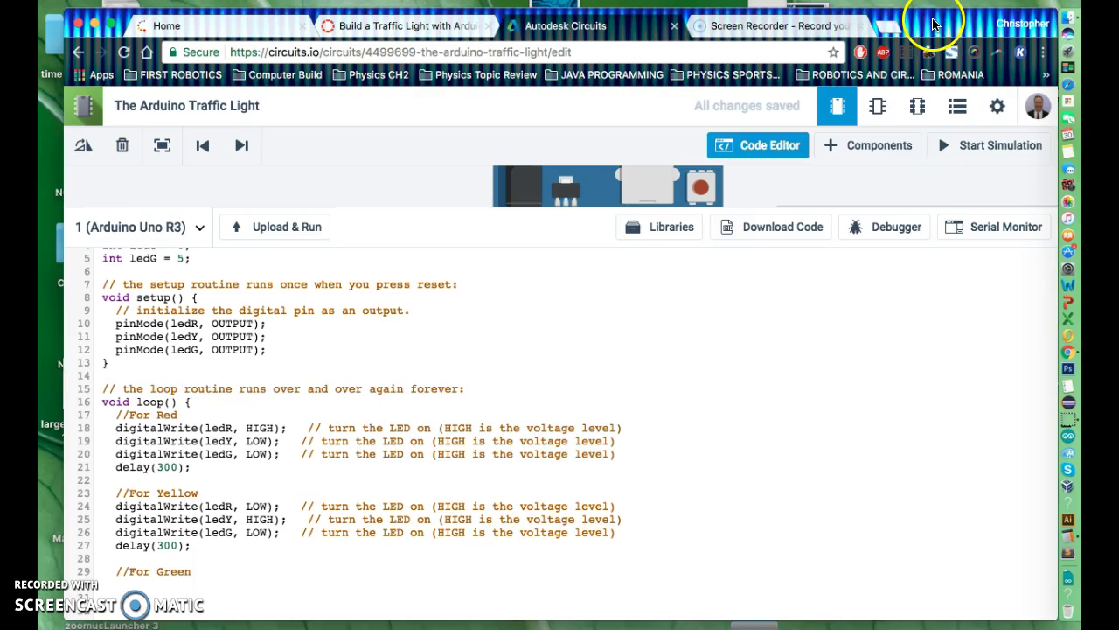
left_click_drag(937, 26, 947, 16)
key("Return")
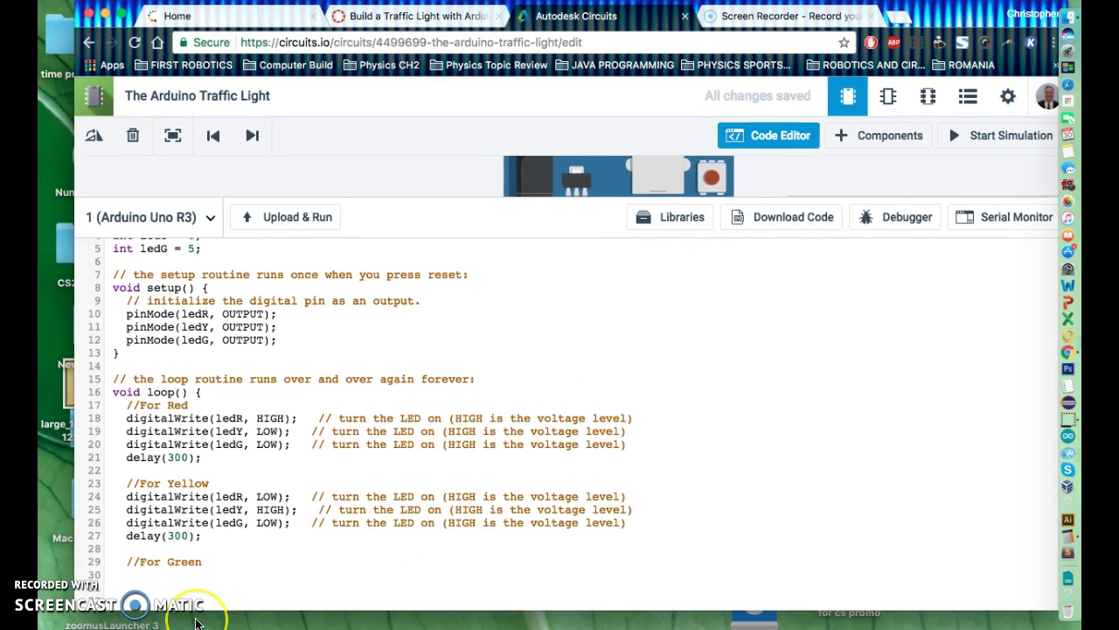
key("super+v")
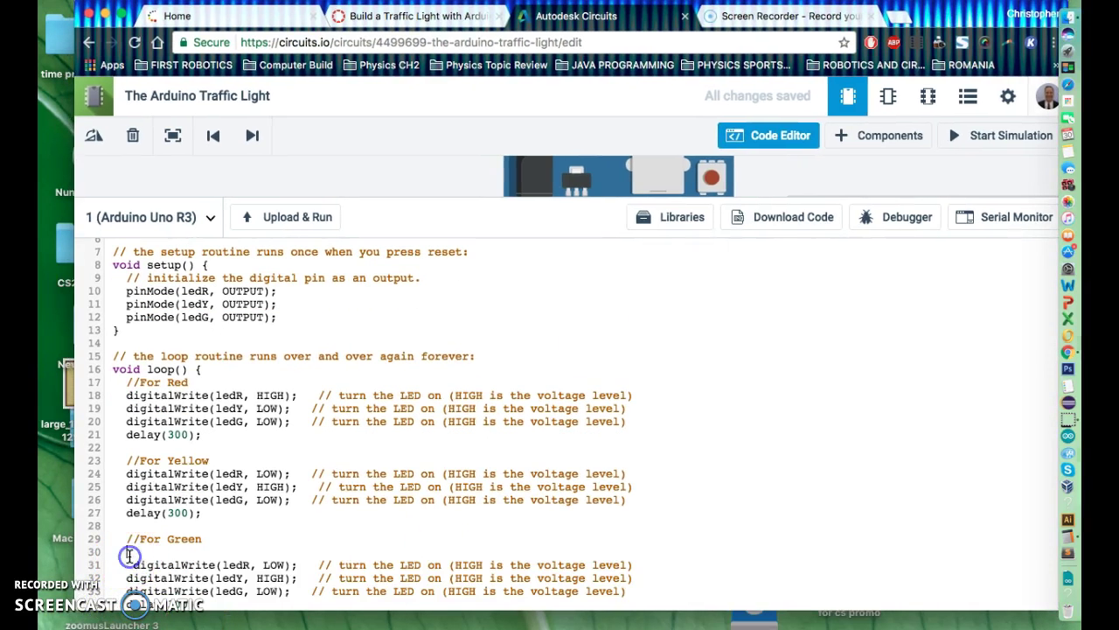
key("BackSpace")
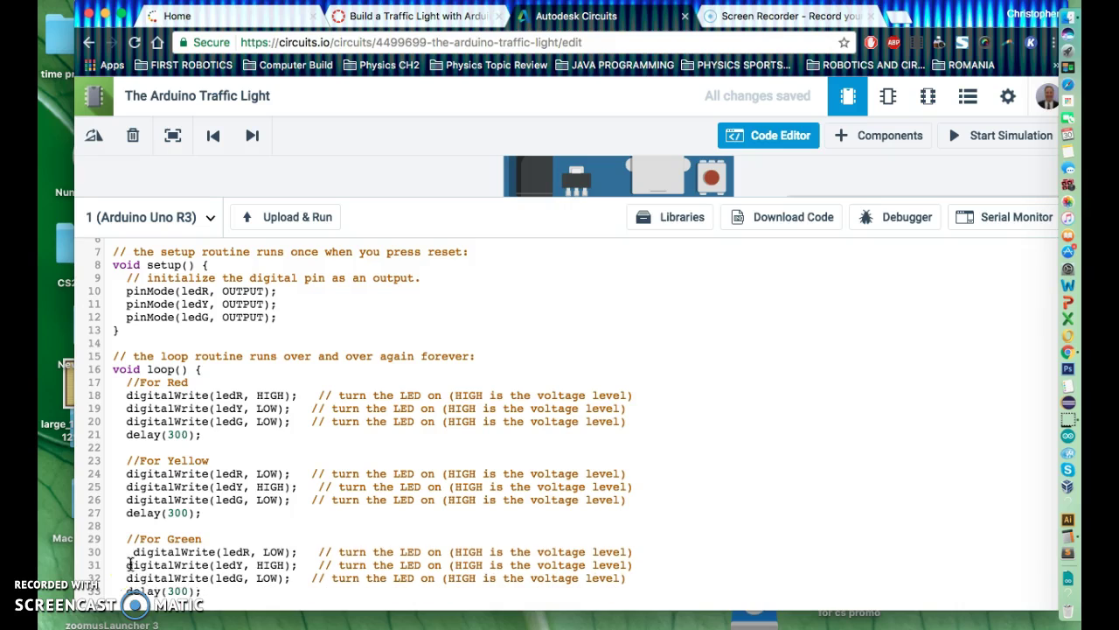
left_click(132, 552)
key("BackSpace")
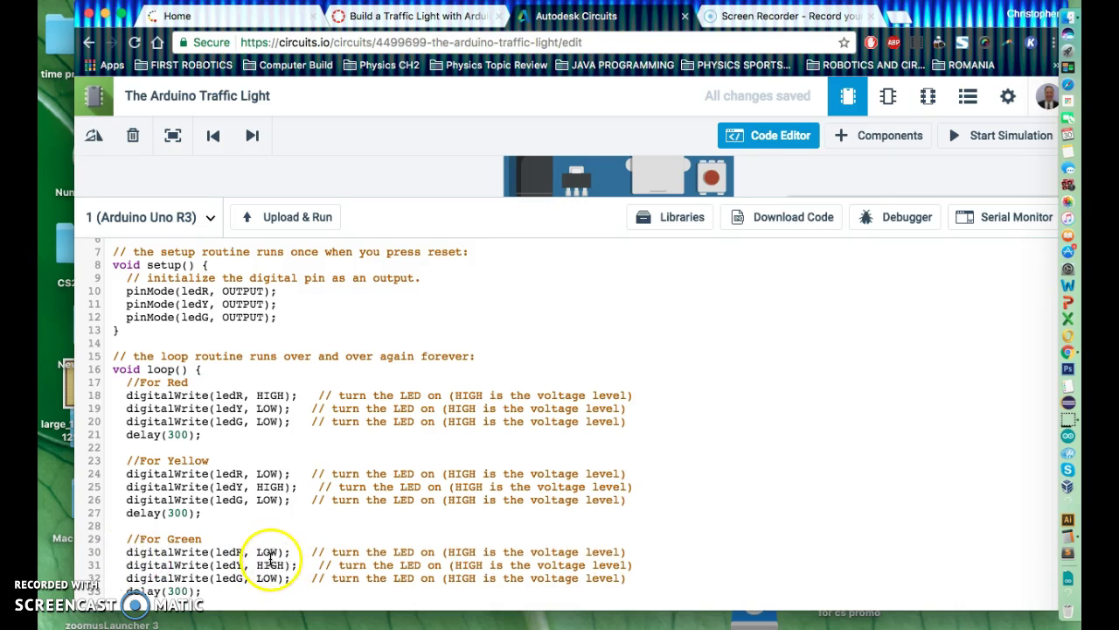
Step: In the Green block set ledY to LOW and ledG to HIGH, then copy the For Yellow block
double_click(271, 565)
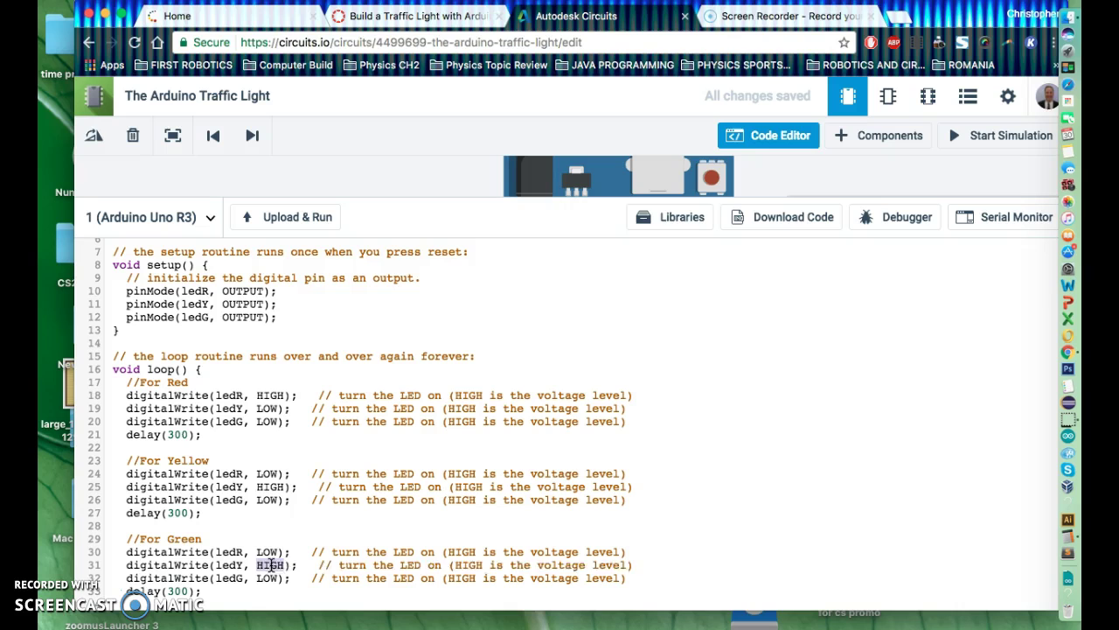
type("LOW")
double_click(271, 578)
type("H")
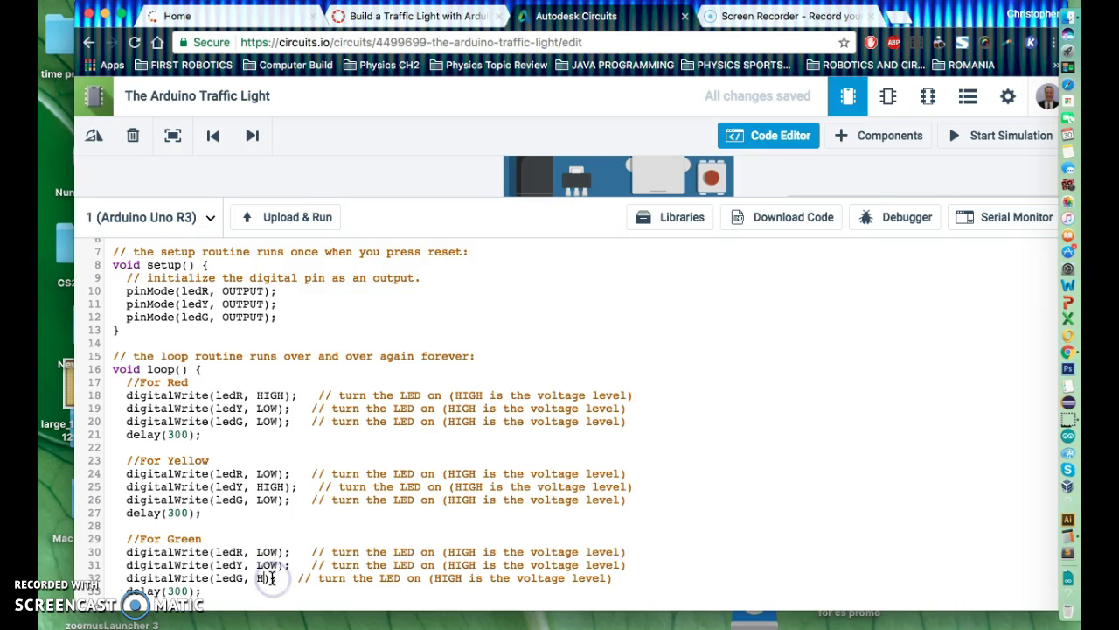
type("IGH")
scroll(271, 578, "down", 2)
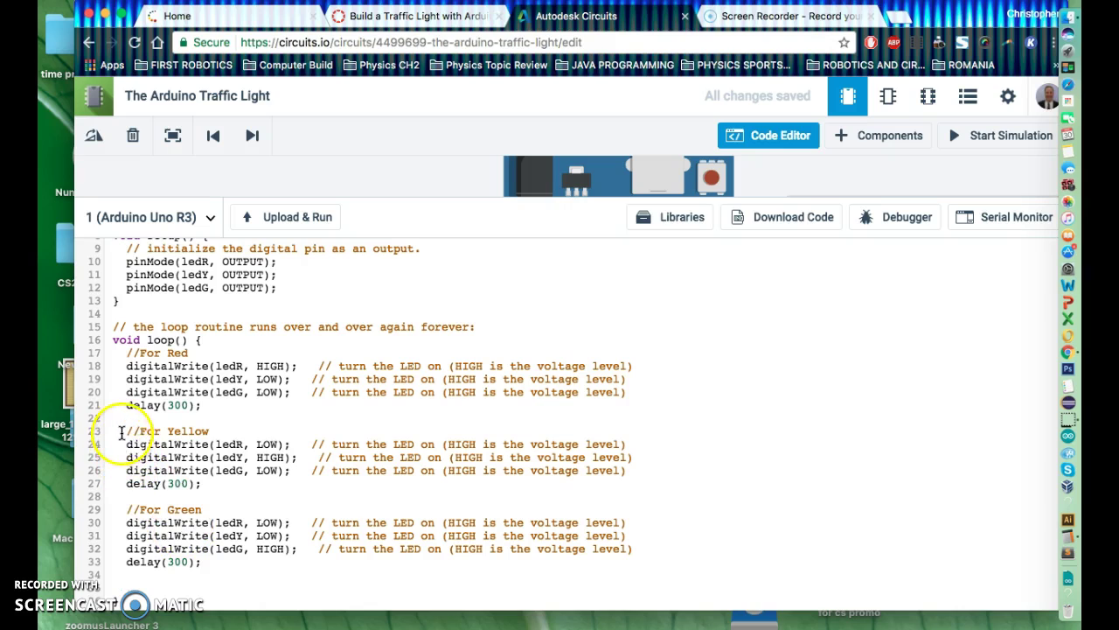
left_click_drag(115, 431, 226, 479)
key("super+c")
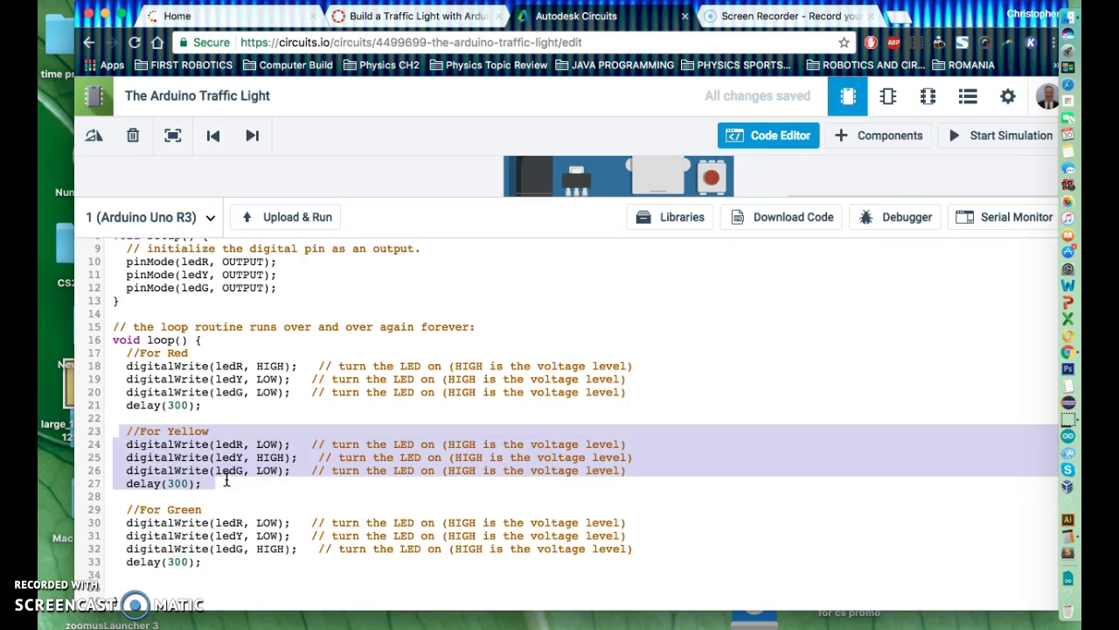
left_click(209, 562)
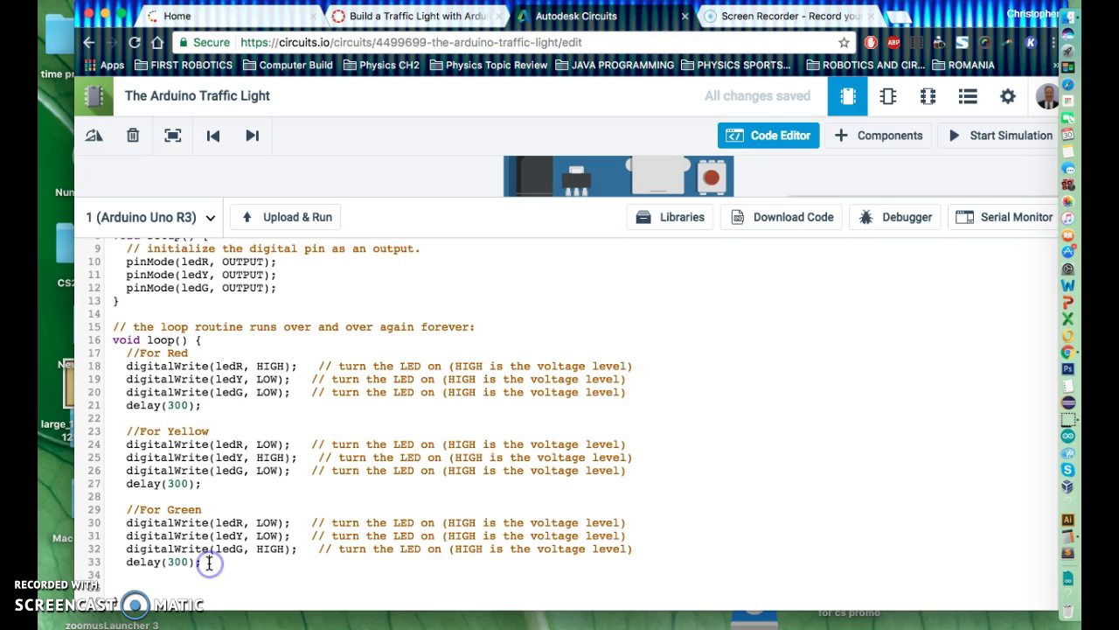
Step: Paste the Yellow block after the Green block and rename its comment '//For Yellow...Again'
key("super+v")
scroll(209, 562, "down", 3)
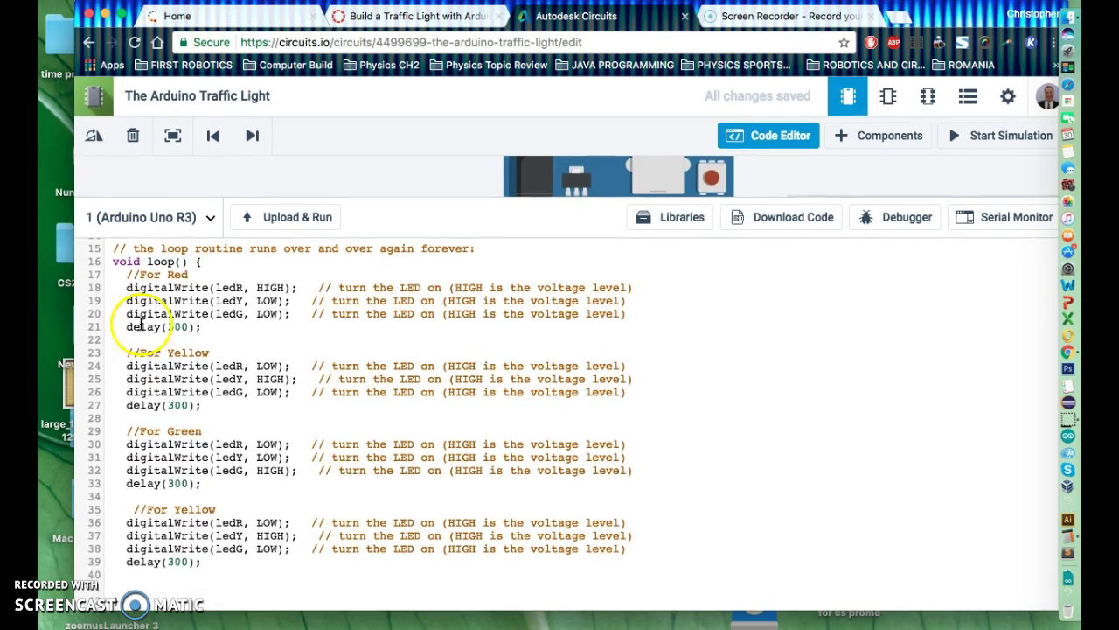
left_click(219, 261)
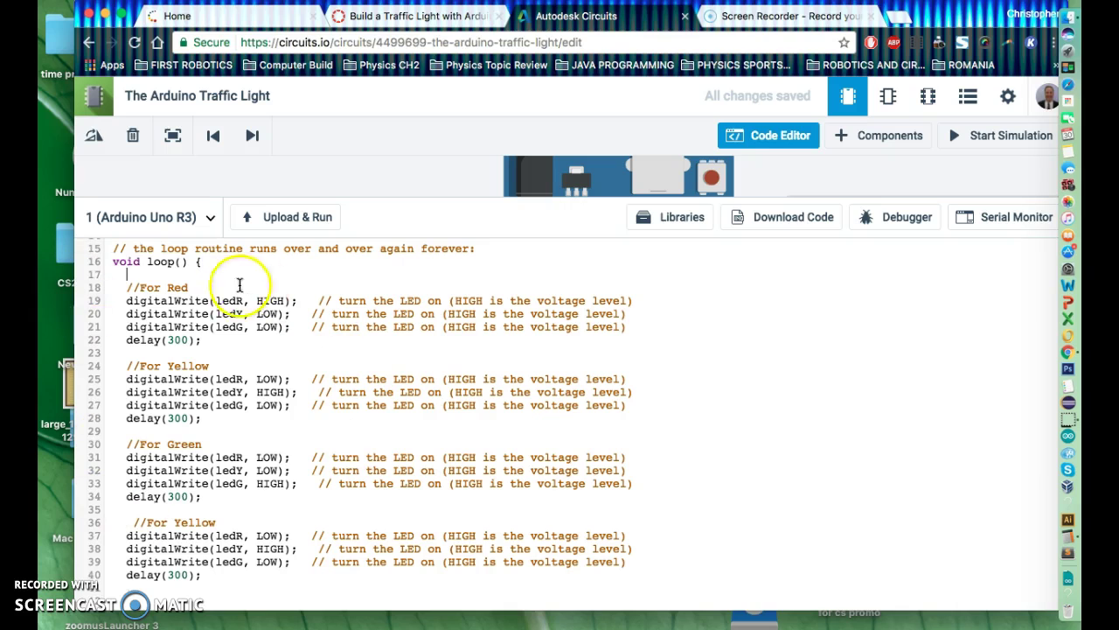
left_click(299, 500)
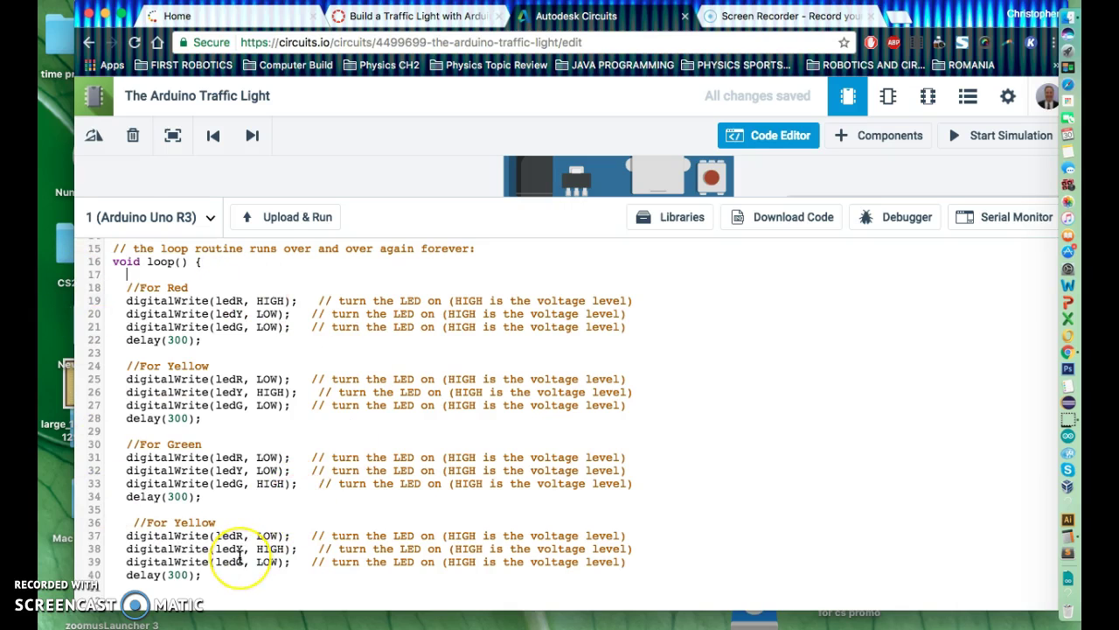
scroll(239, 556, "up", 3)
scroll(240, 557, "down", 3)
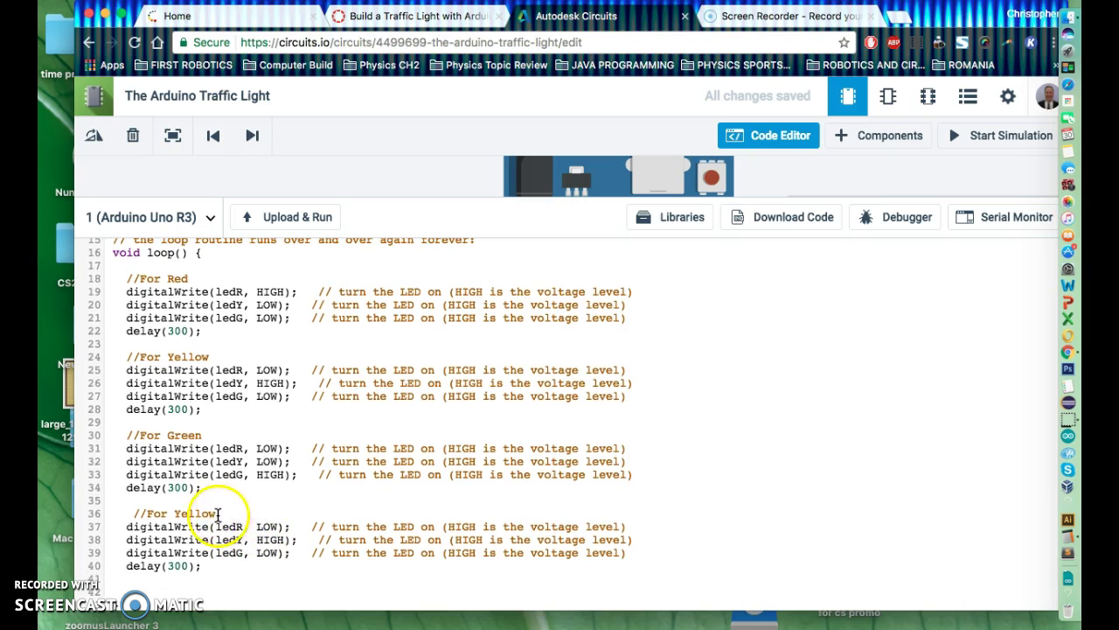
left_click(224, 516)
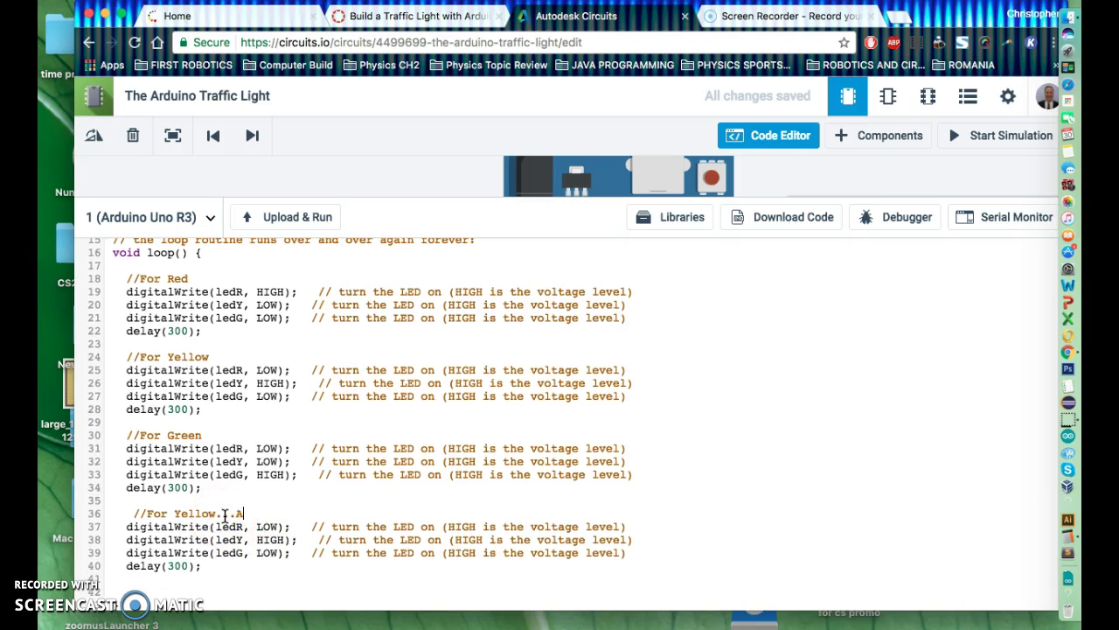
type("...Again")
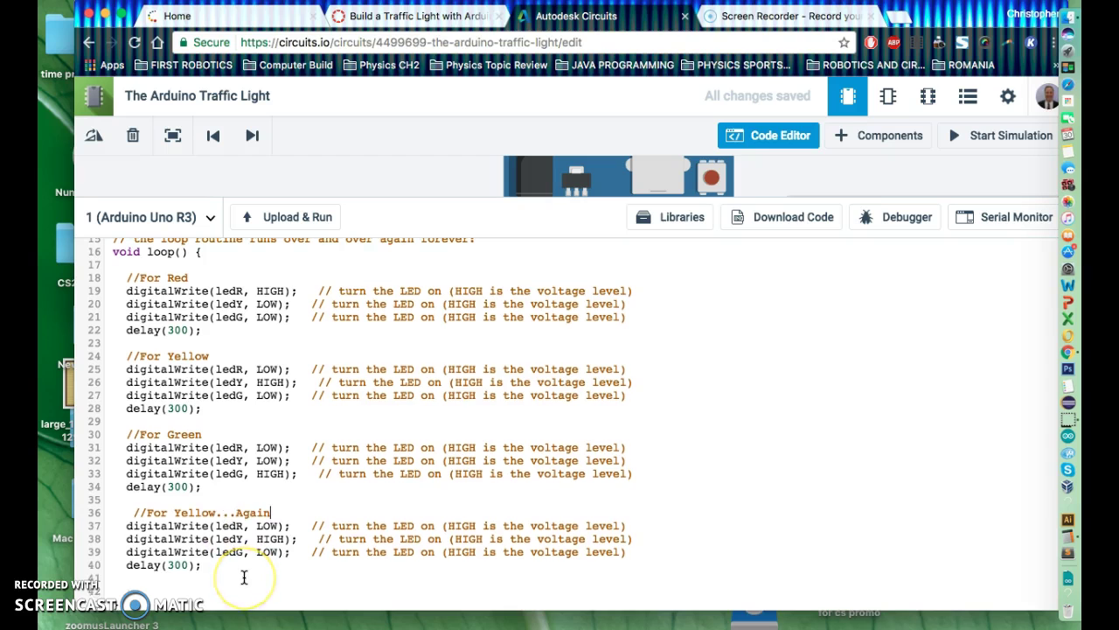
scroll(243, 576, "up", 3)
scroll(243, 575, "down", 4)
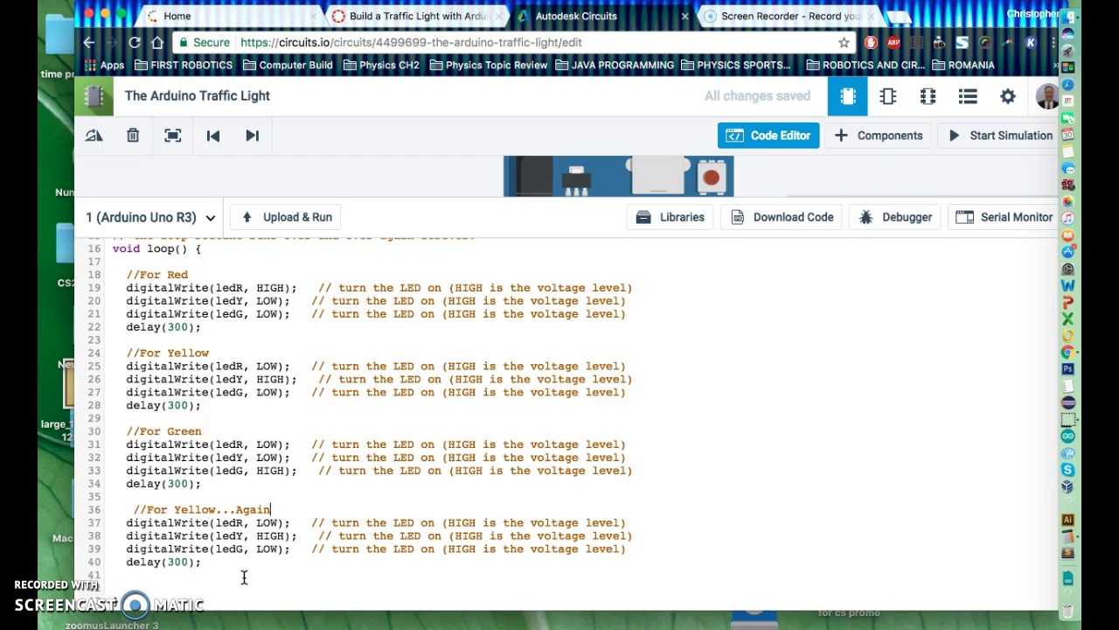
scroll(244, 576, "up", 3)
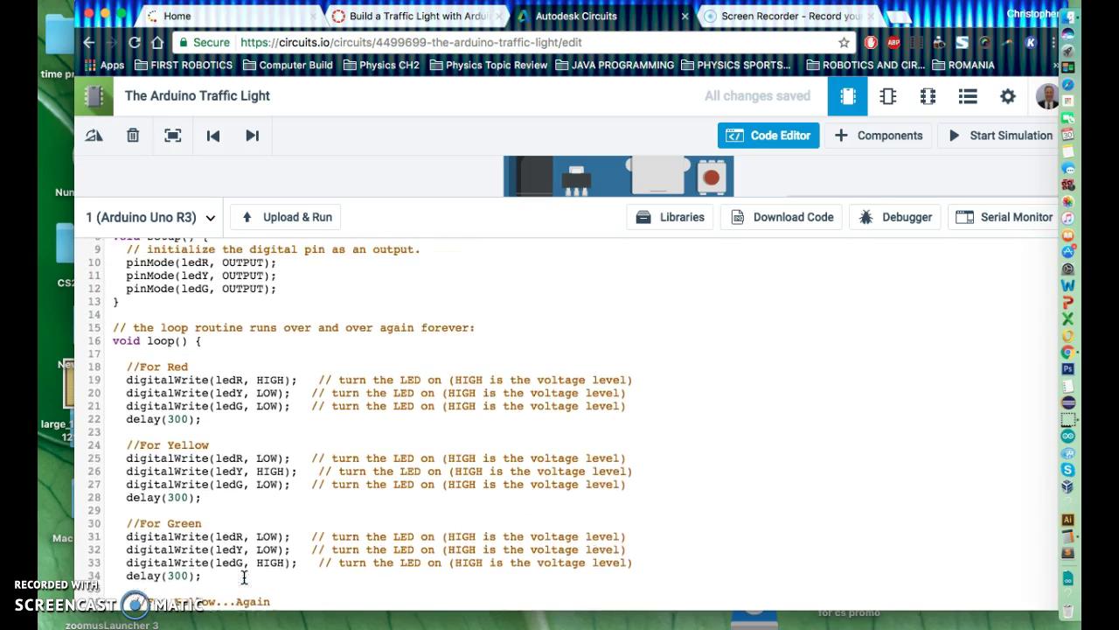
scroll(244, 577, "down", 4)
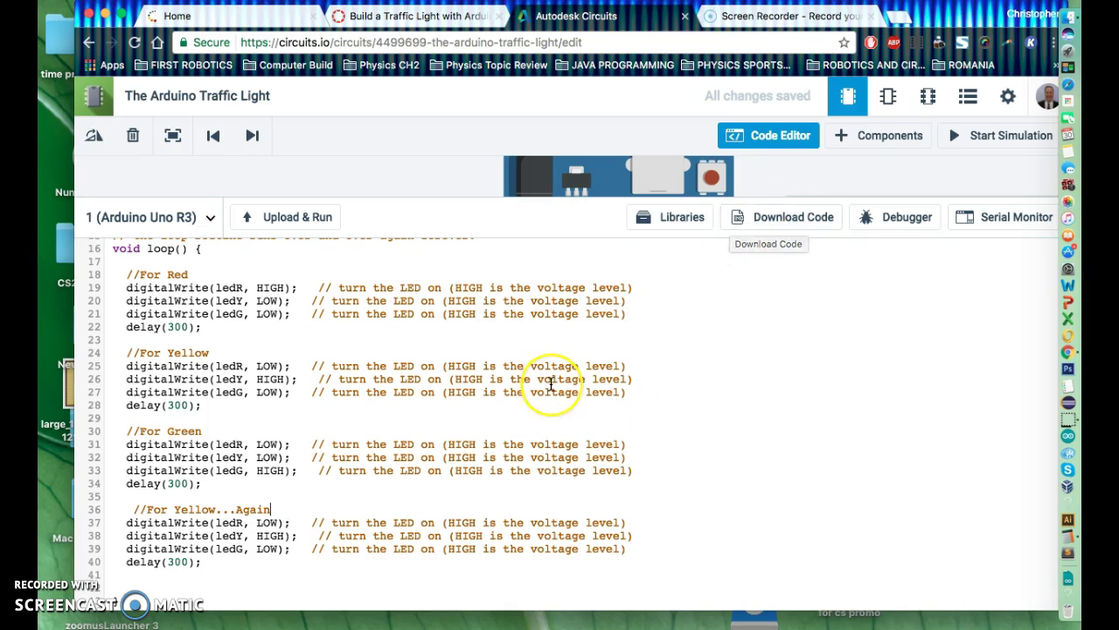
scroll(551, 383, "up", 5)
scroll(547, 380, "down", 5)
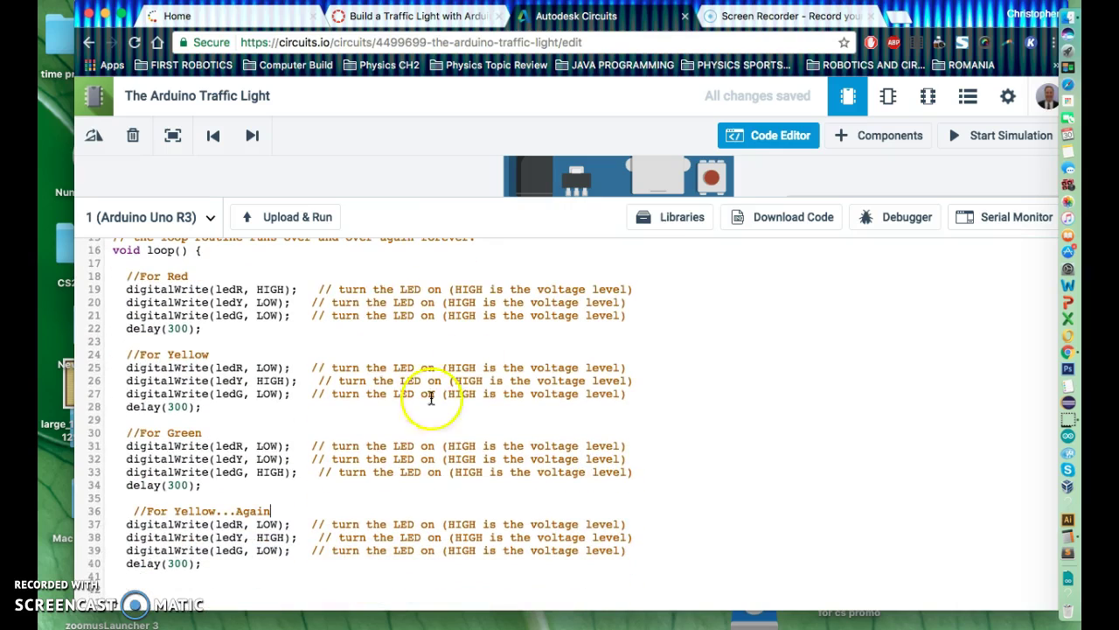
Step: Upload & Run the sketch and shrink the code panel so the whole breadboard circuit shows
left_click(301, 222)
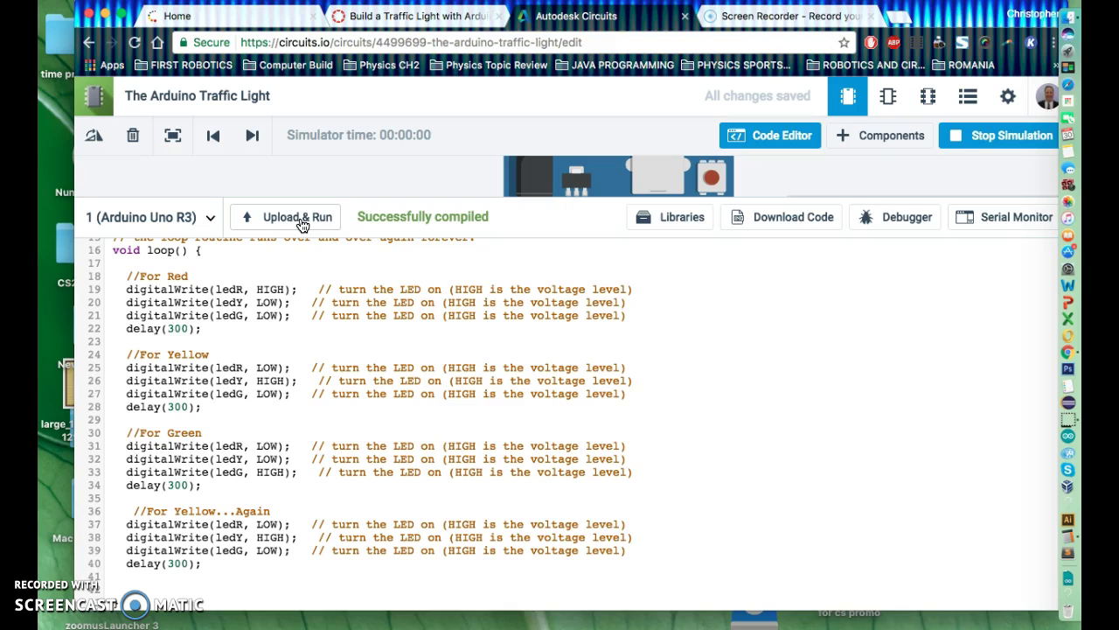
left_click(362, 206)
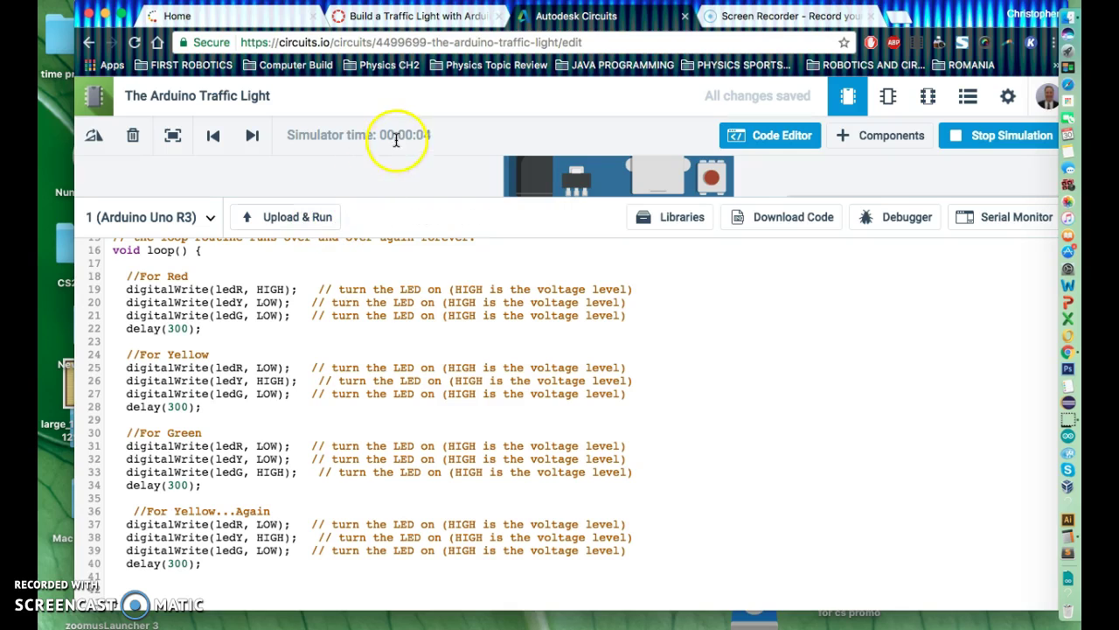
left_click_drag(402, 194, 390, 514)
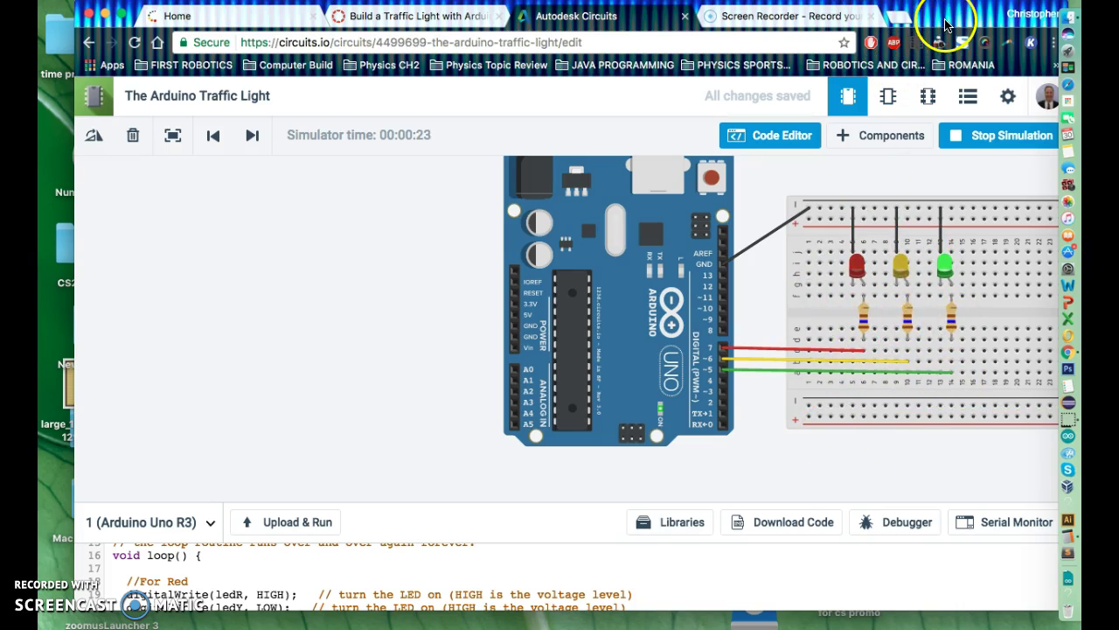
mouse_move(945, 24)
left_mouse_down()
mouse_move(931, 26)
mouse_move(942, 31)
left_mouse_up()
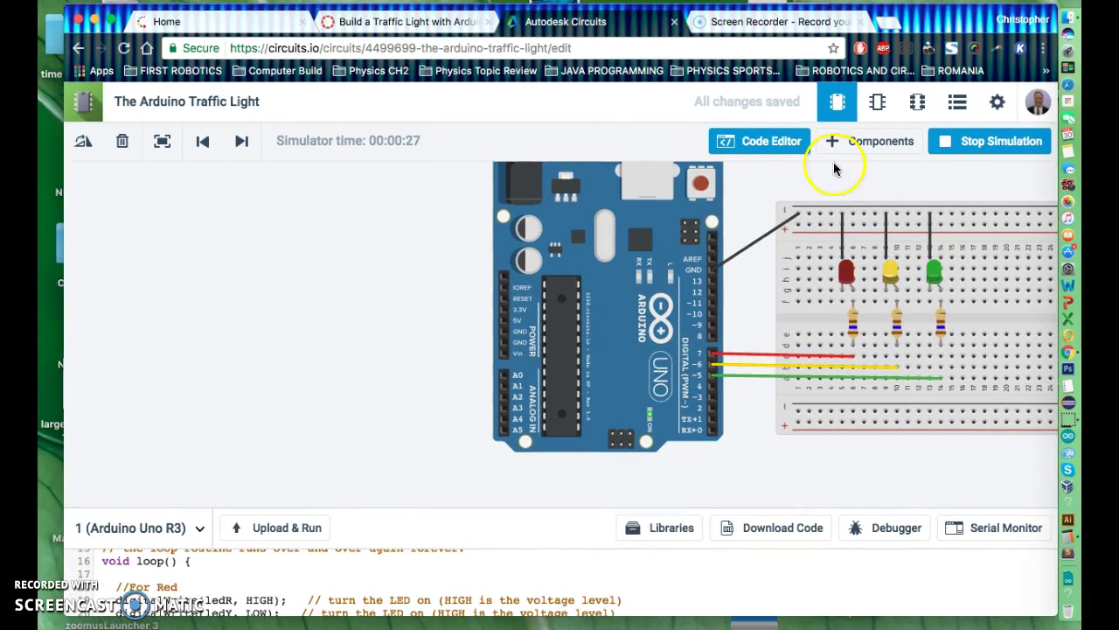
left_click(698, 185)
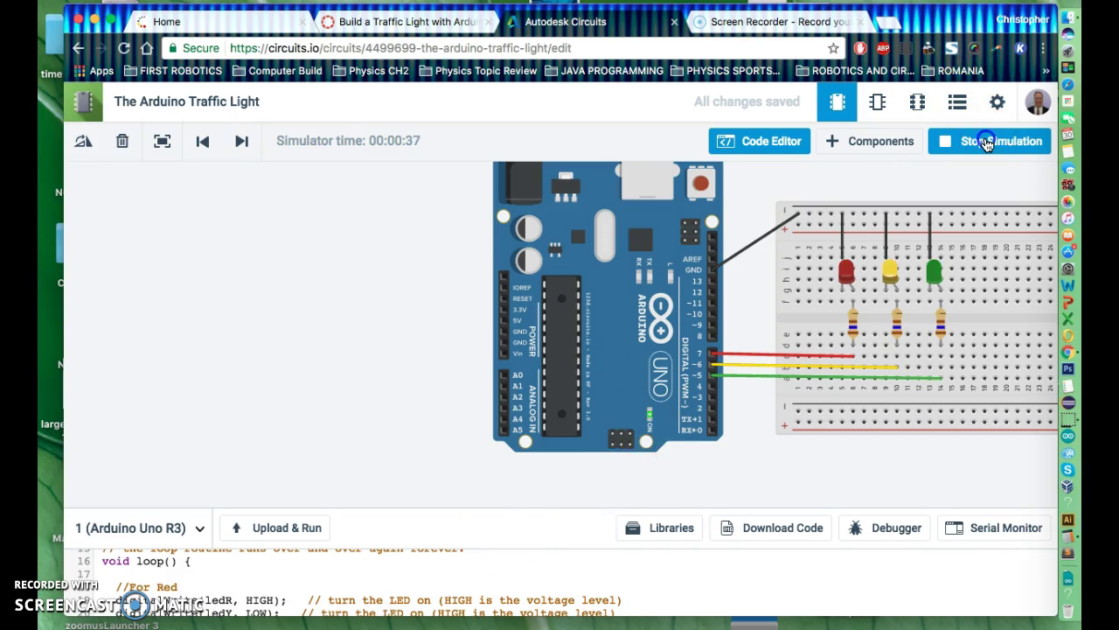
Step: Restart the simulation from zero and enlarge the code panel beneath the circuit
left_click(988, 142)
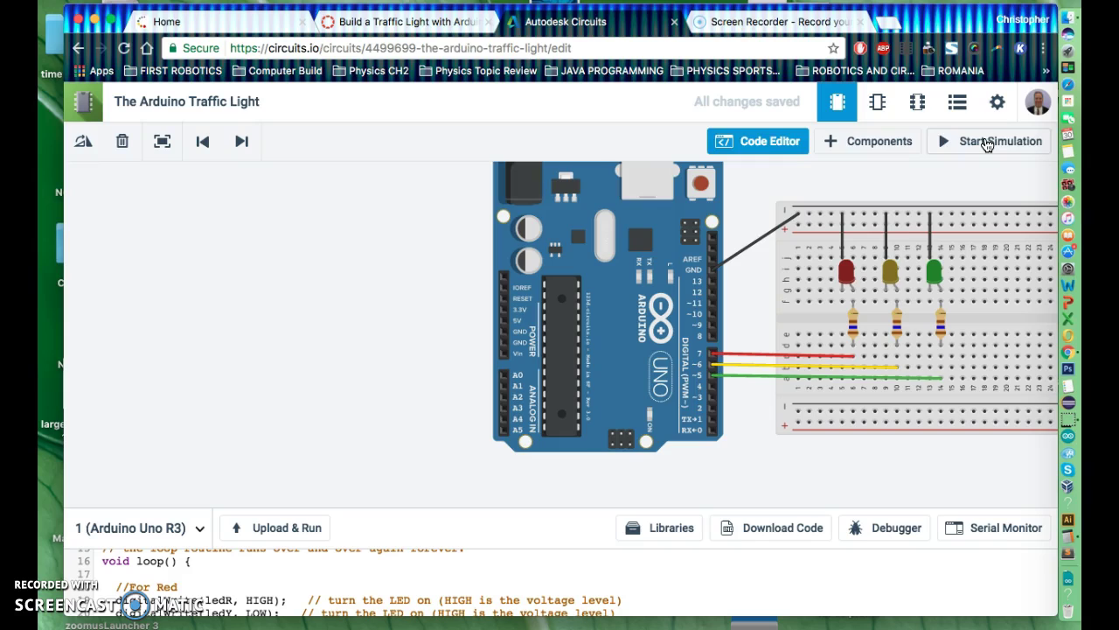
left_click(987, 142)
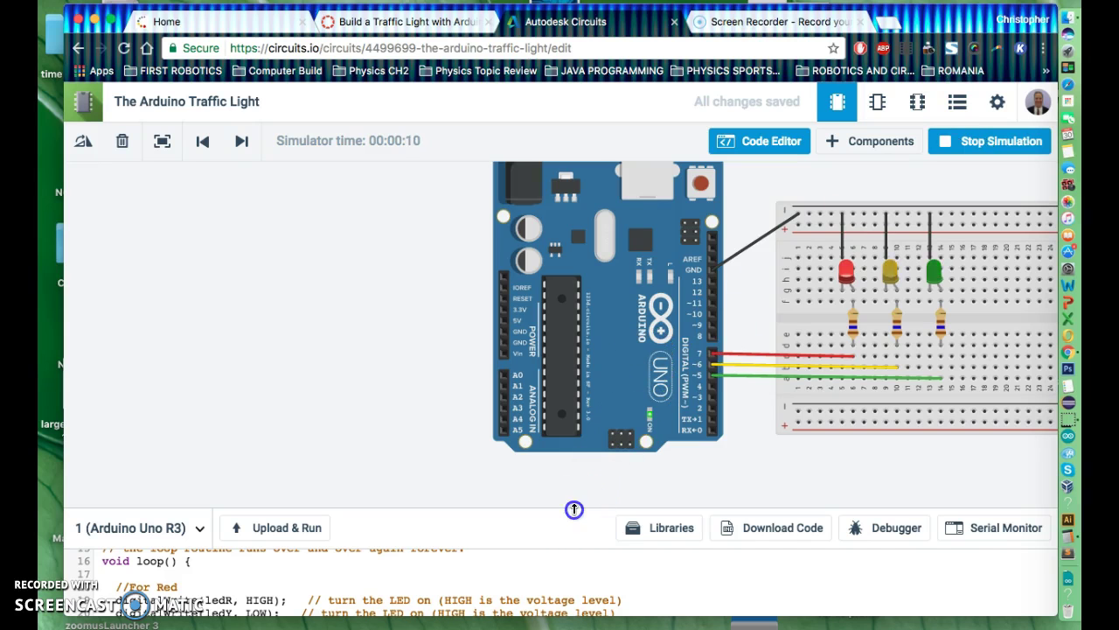
left_click_drag(574, 509, 664, 481)
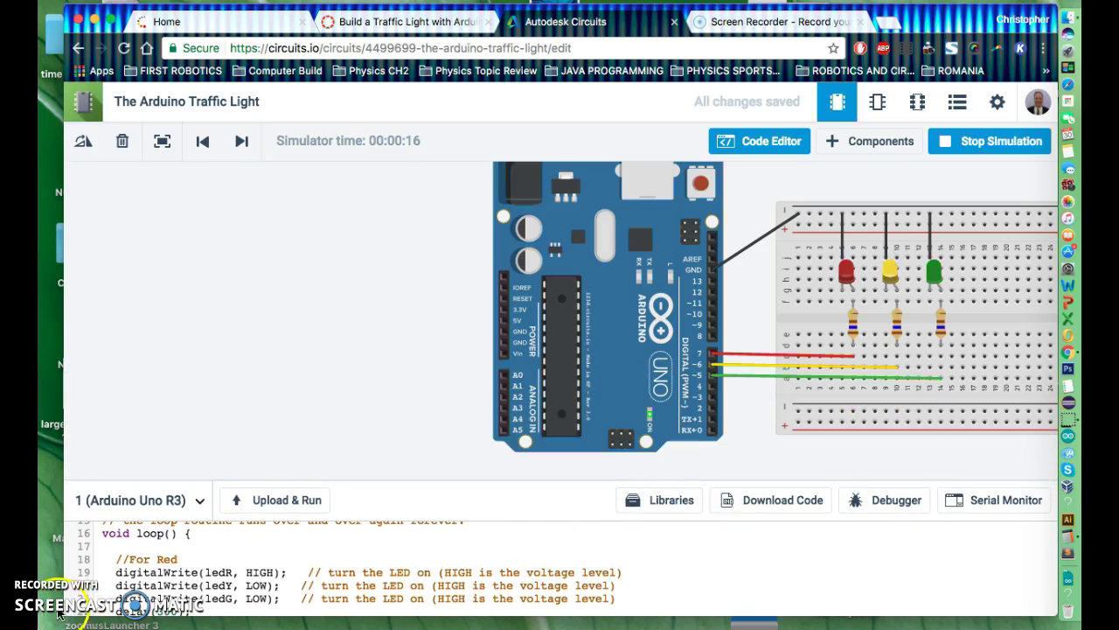